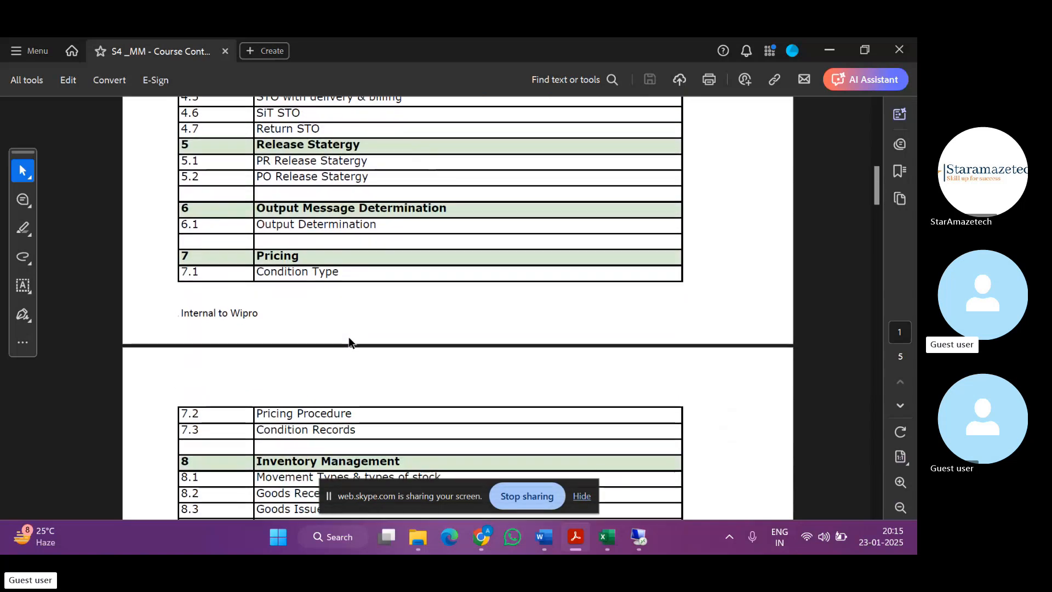
Review the S4/MM course content from Pricing through the SAP S4 Key Innovations section, and return to the start of the document
scroll(348, 337, "down", 3)
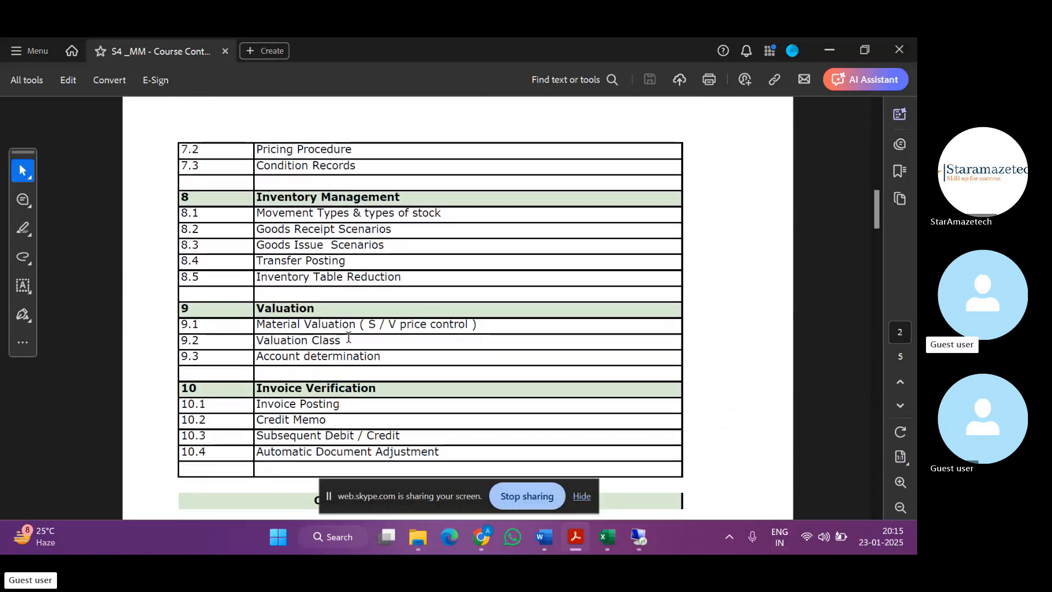
scroll(349, 337, "down", 4)
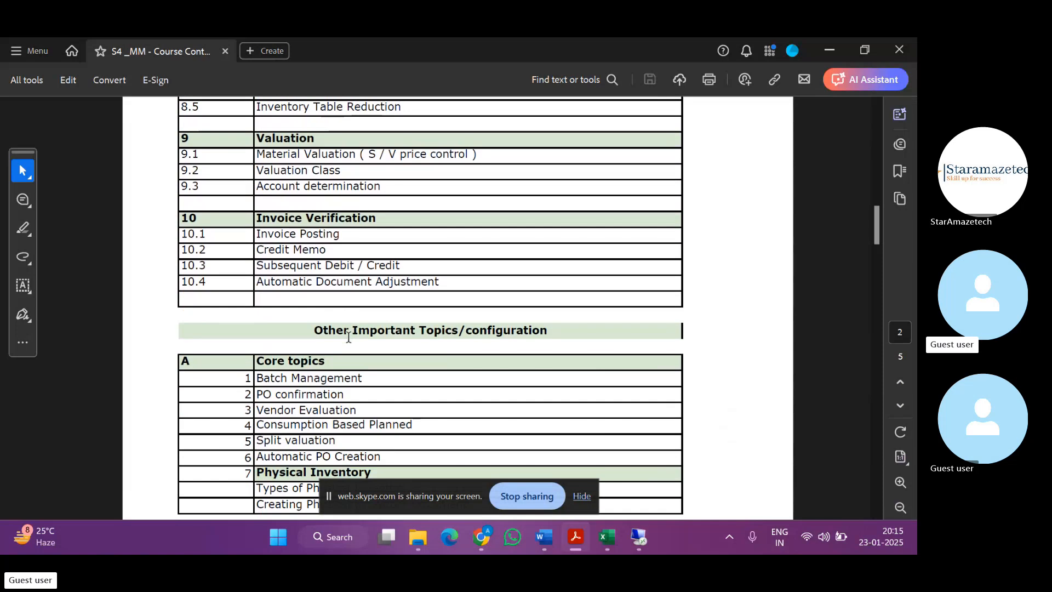
scroll(348, 336, "down", 1)
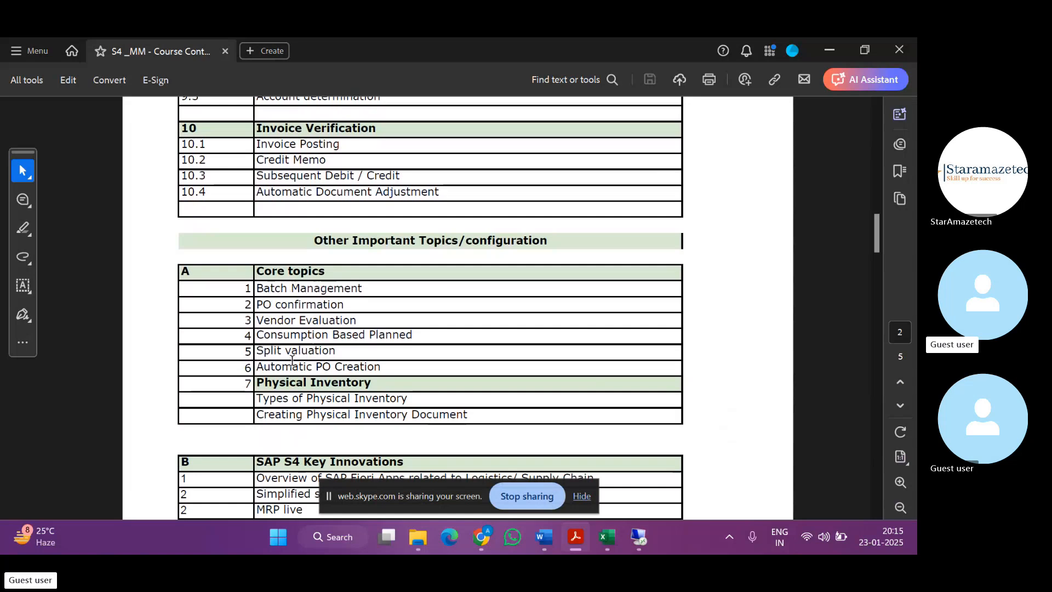
scroll(291, 360, "down", 3)
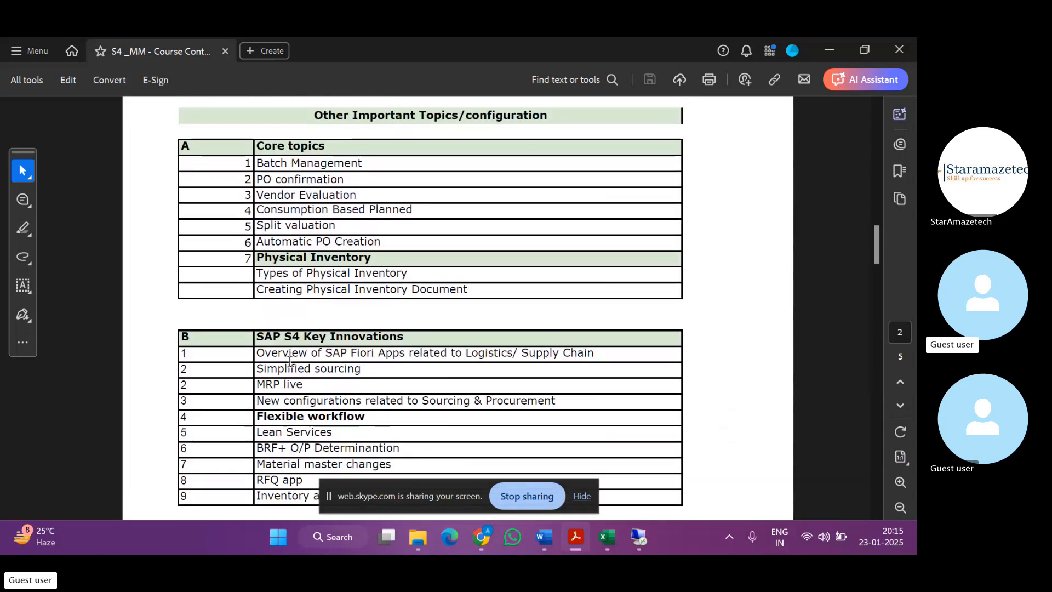
scroll(290, 360, "down", 2)
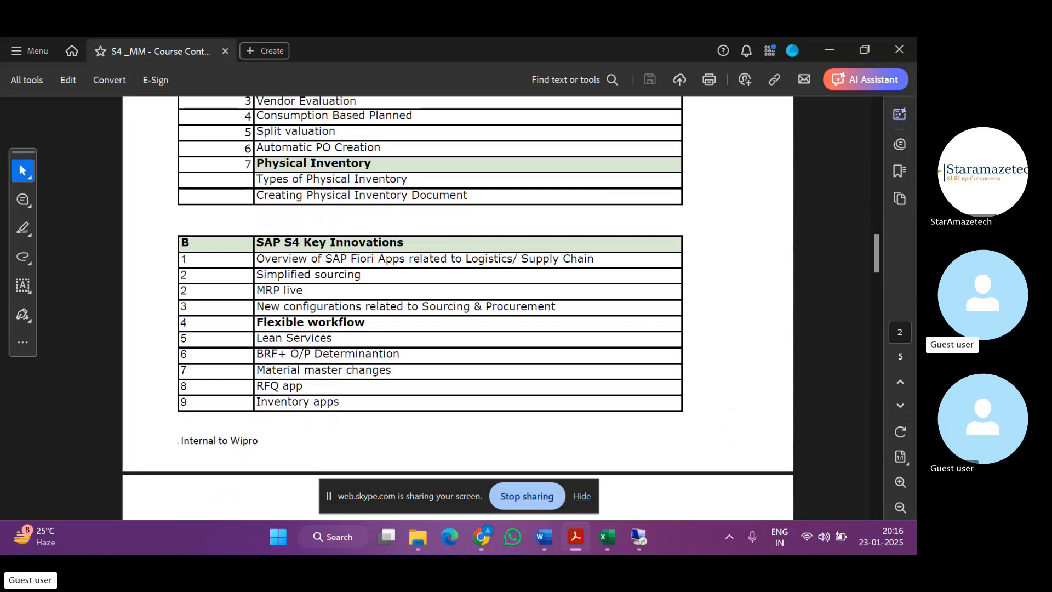
scroll(720, 380, "down", 7)
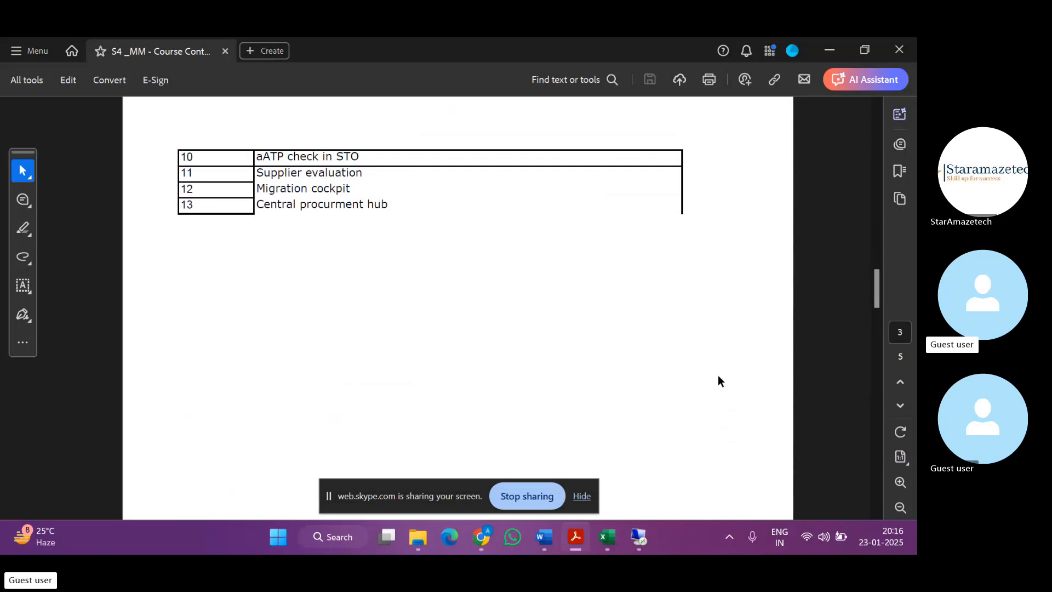
scroll(720, 381, "up", 15)
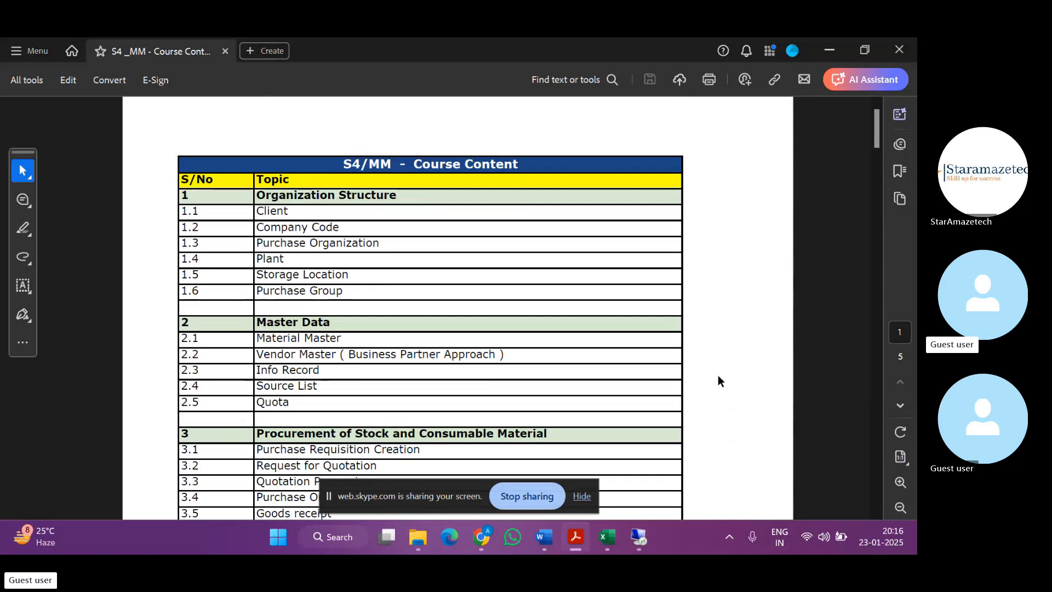
Look through the files in the SAP Ebooks folder in File Explorer and minimize its window
key("alt+Tab")
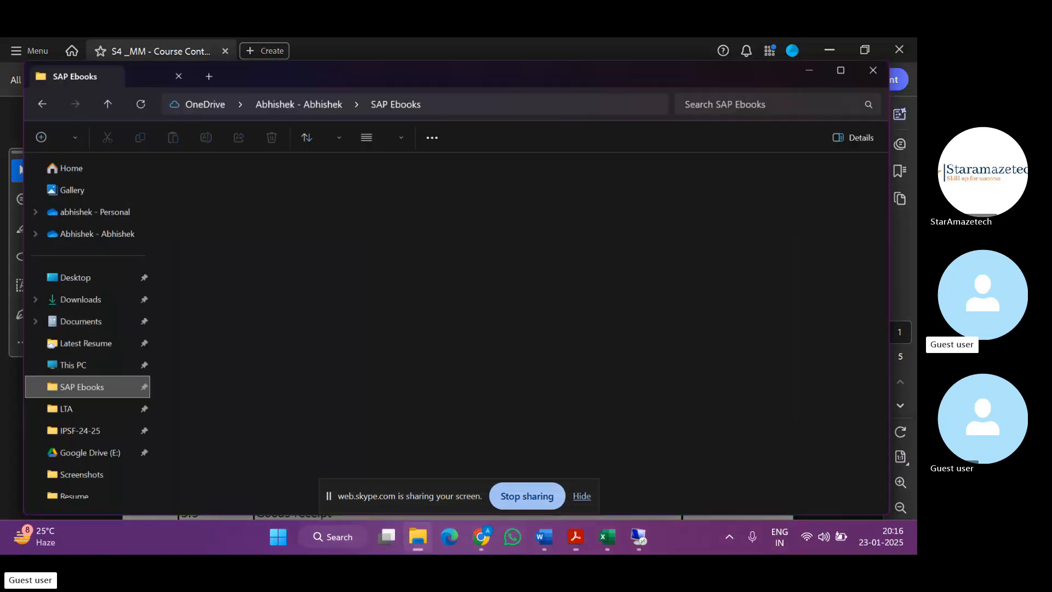
scroll(712, 378, "down", 3)
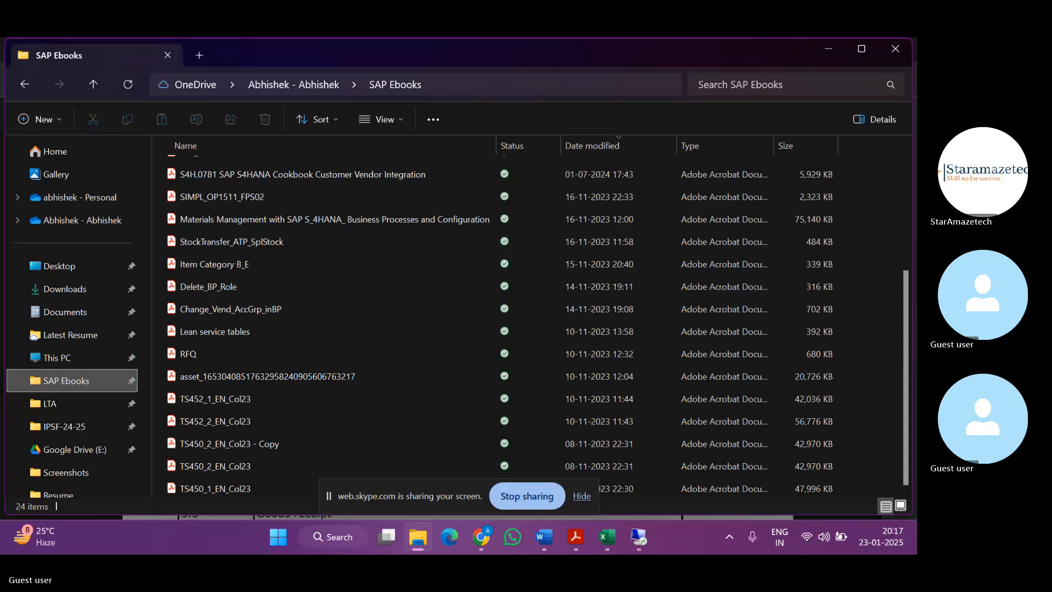
left_click(828, 49)
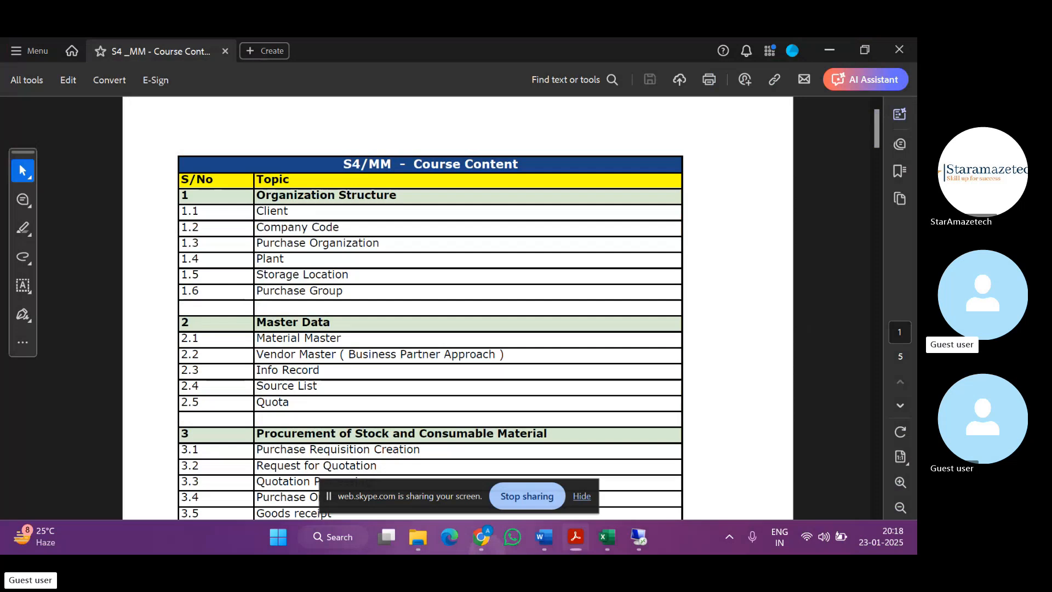
Hide the screen-sharing notice from the Skype call in Chrome and return to the course content PDF
mouse_move(482, 537)
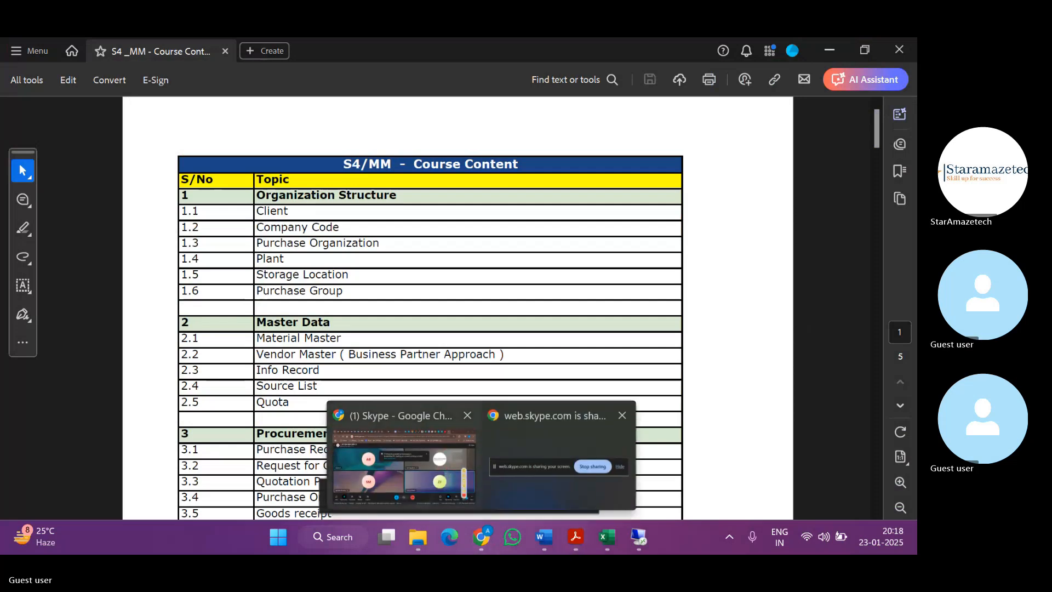
left_click(404, 466)
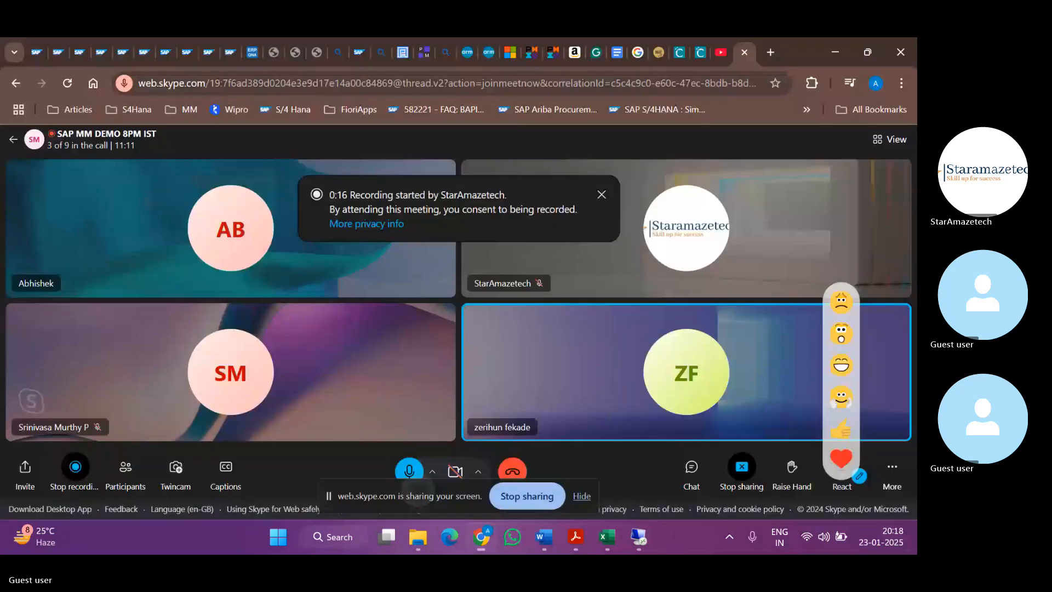
key("alt+Tab")
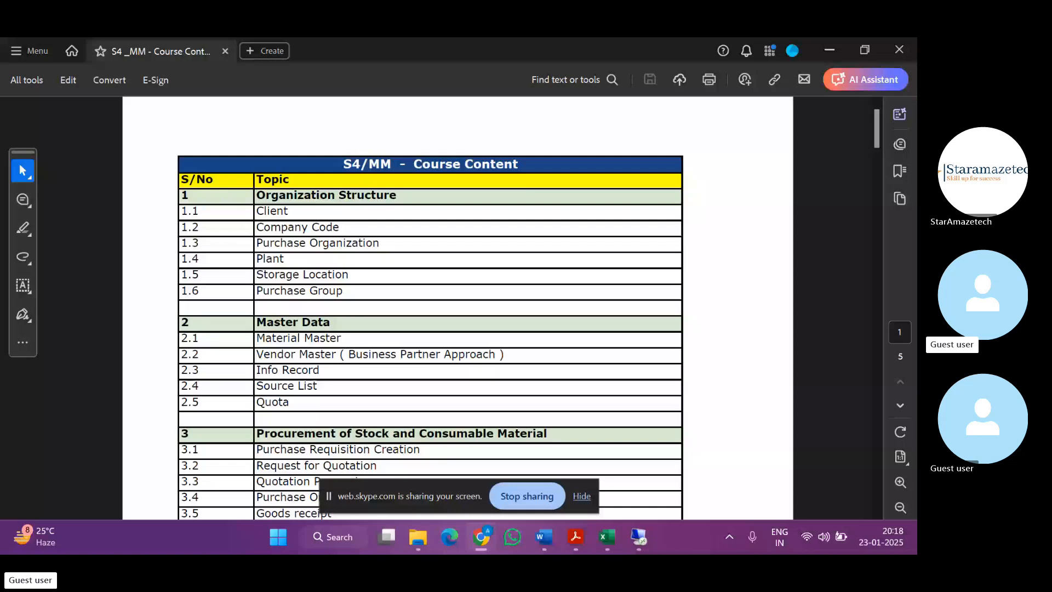
mouse_move(481, 537)
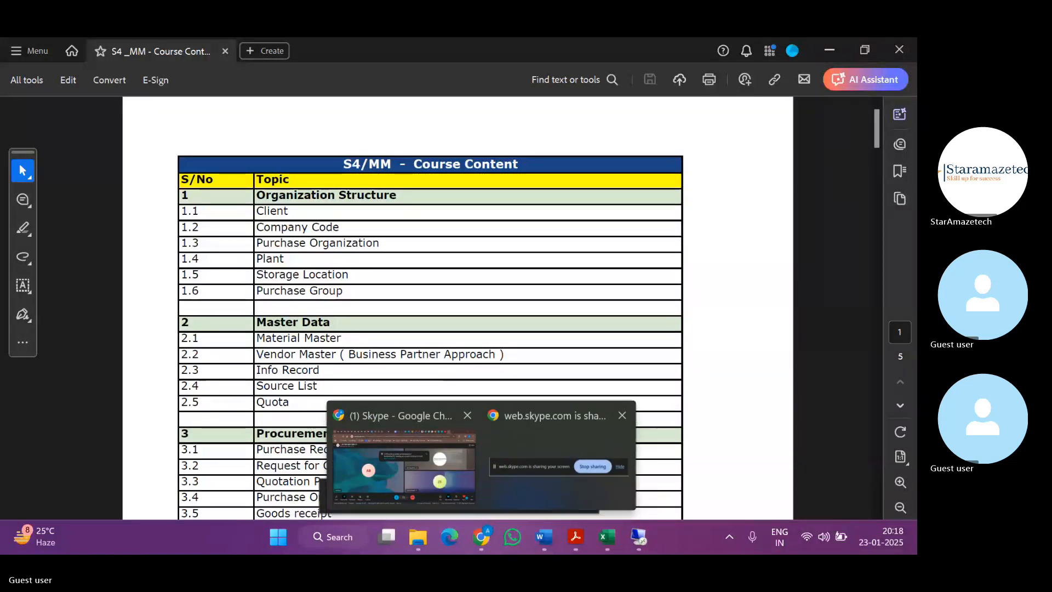
left_click(404, 466)
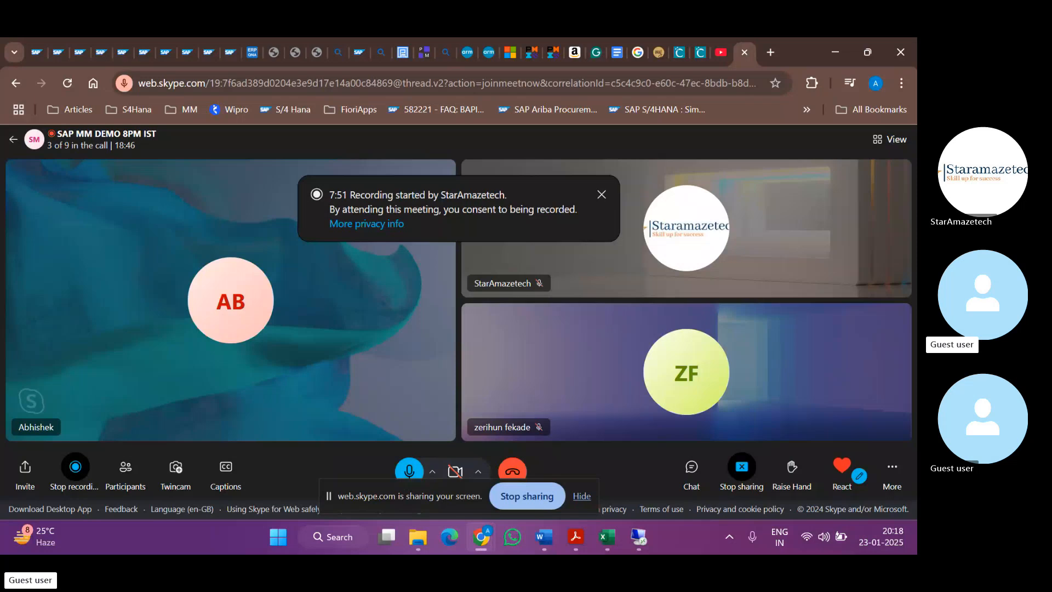
left_click(581, 496)
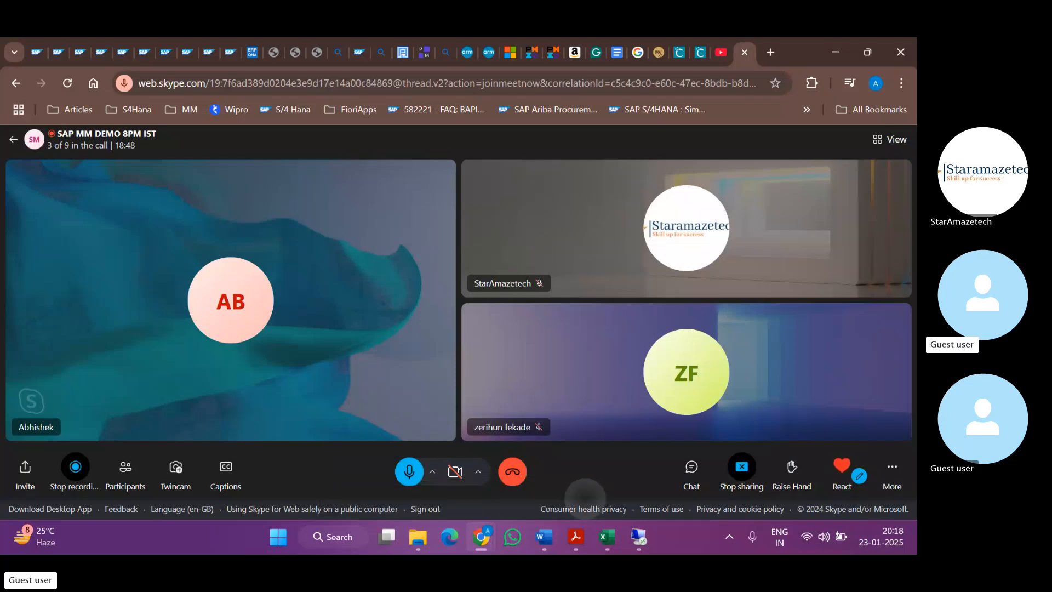
mouse_move(481, 537)
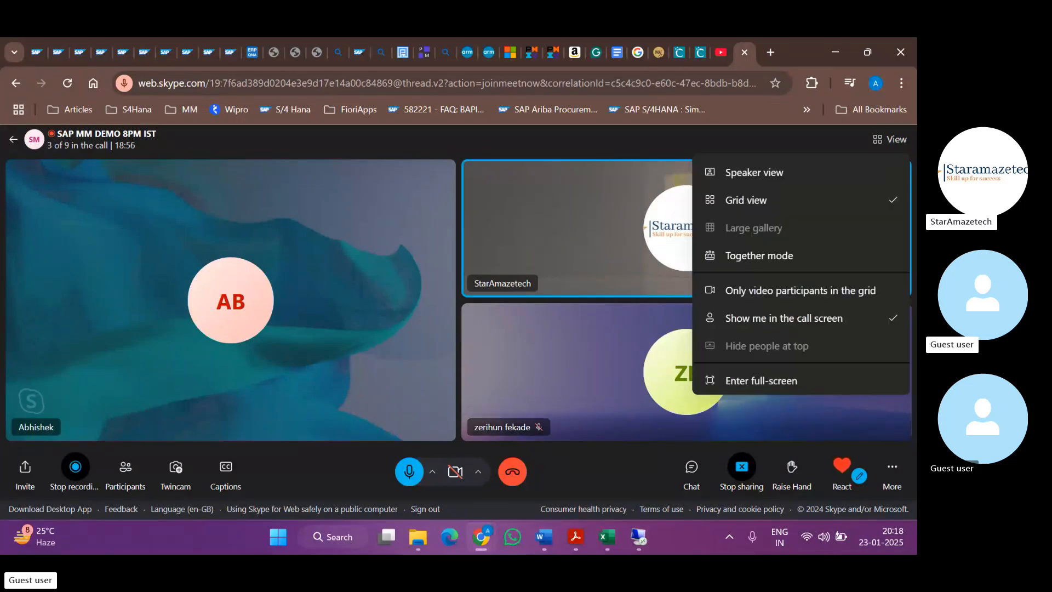
key("alt+Tab")
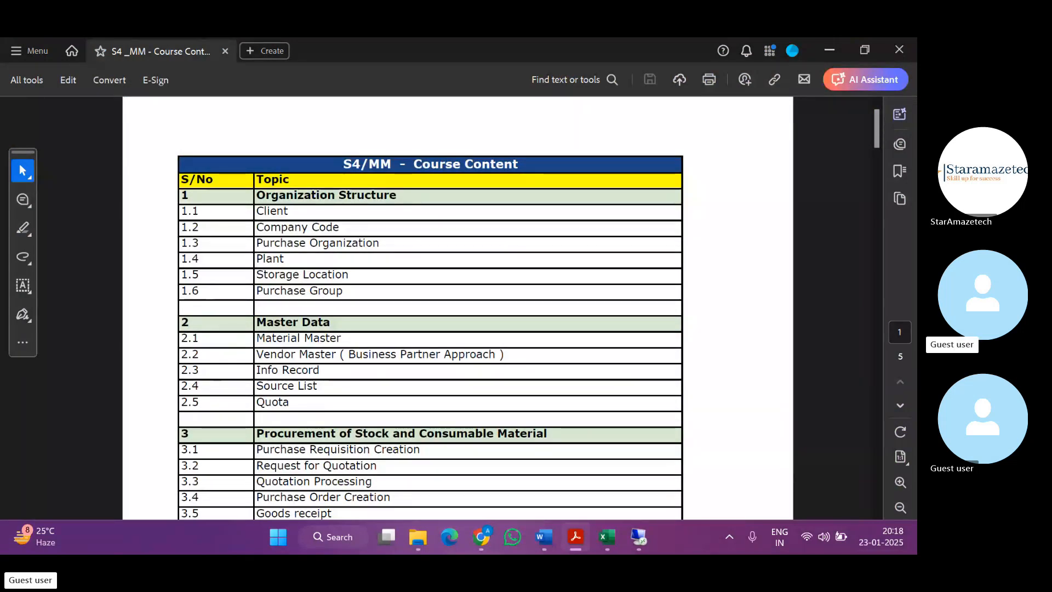
Switch to the Remote Desktop session with SAP's General Table Display, maximize it and place the cursor in the Purchasing Doc. from-value
scroll(759, 414, "down", 5)
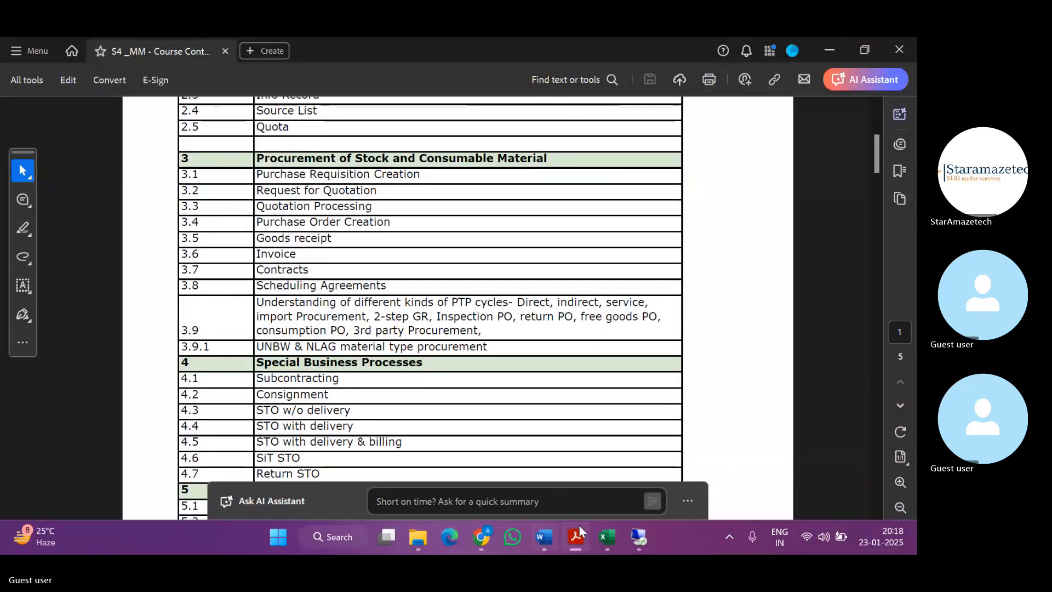
mouse_move(636, 534)
left_click(607, 429)
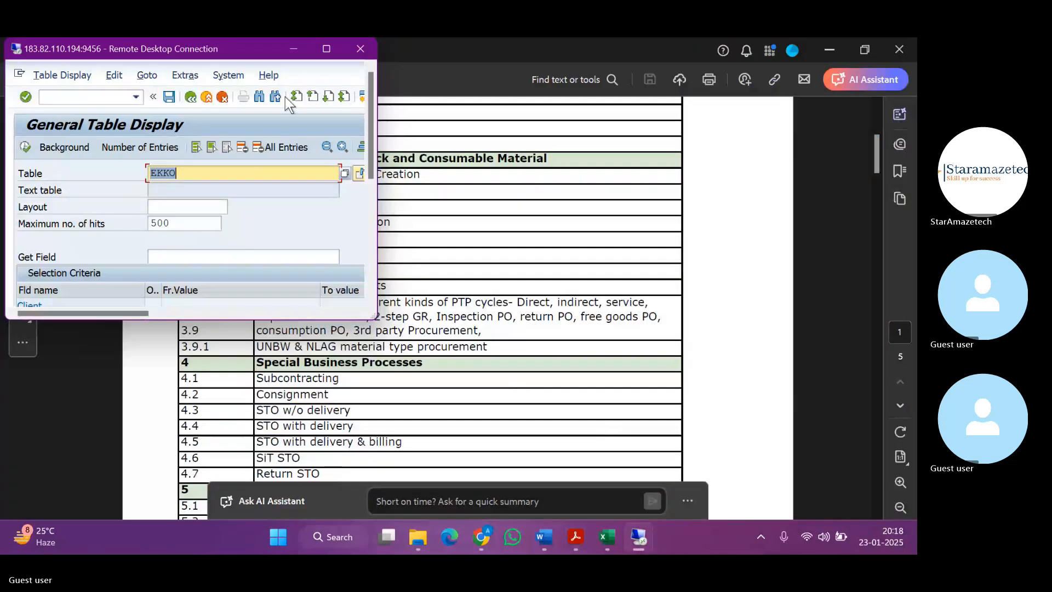
left_click(325, 48)
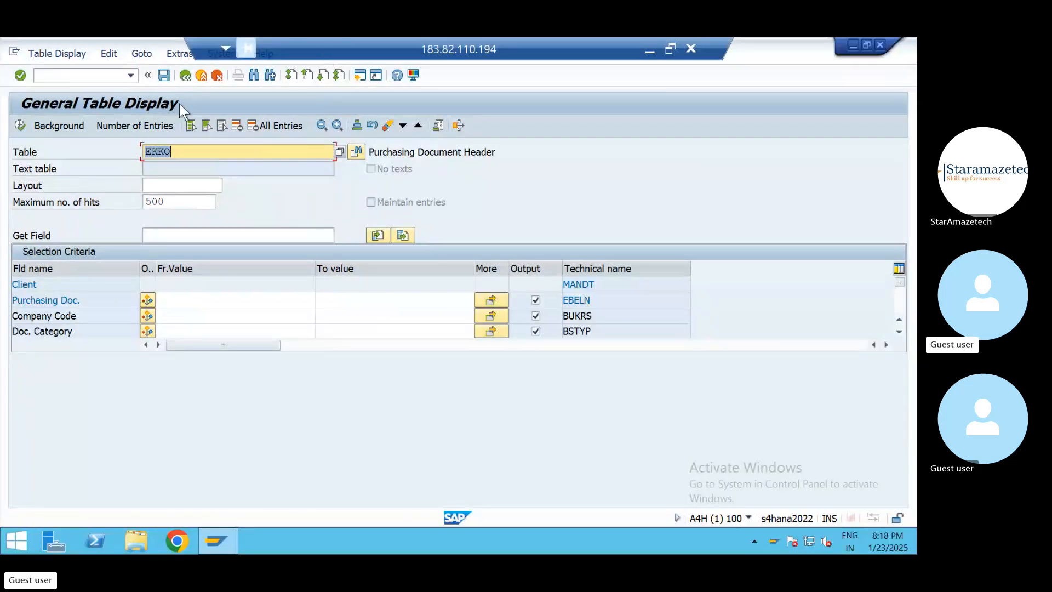
left_click(172, 301)
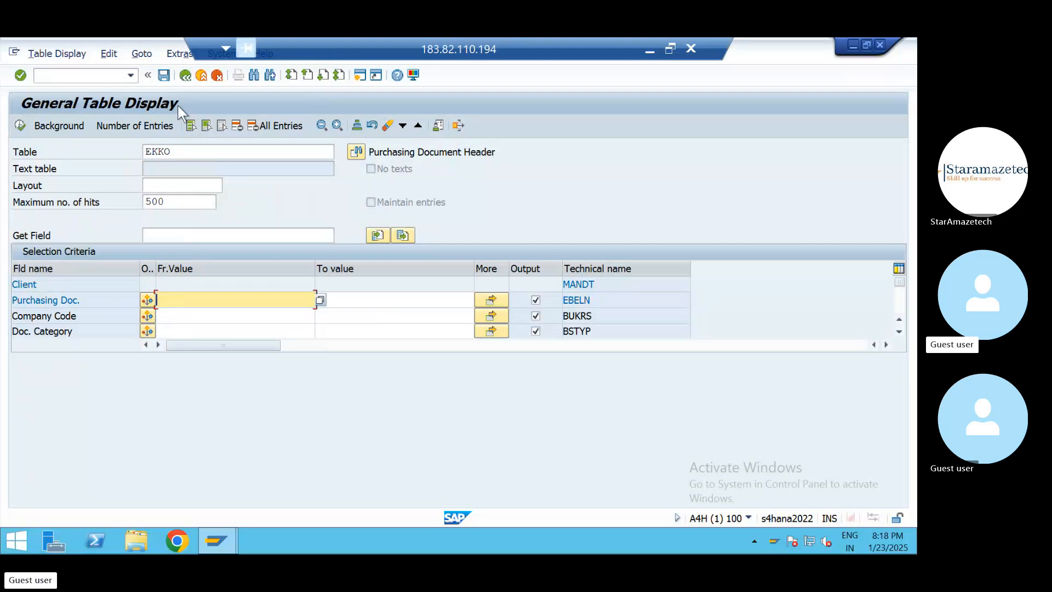
Open transaction ME21N in a new session with /o and switch back to the General Table Display session
left_click(77, 78)
type("/o")
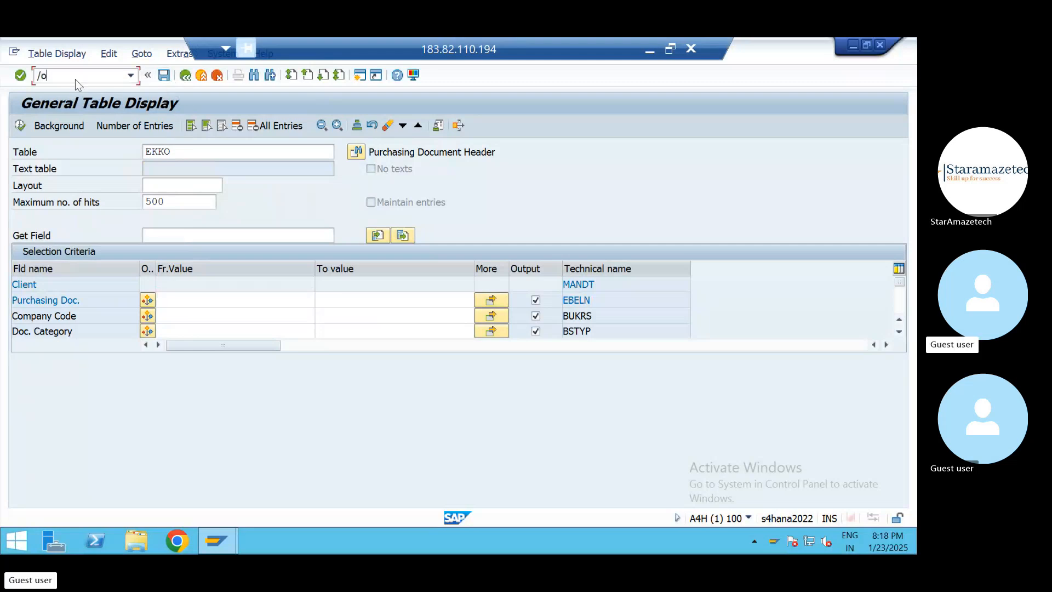
type("me21n")
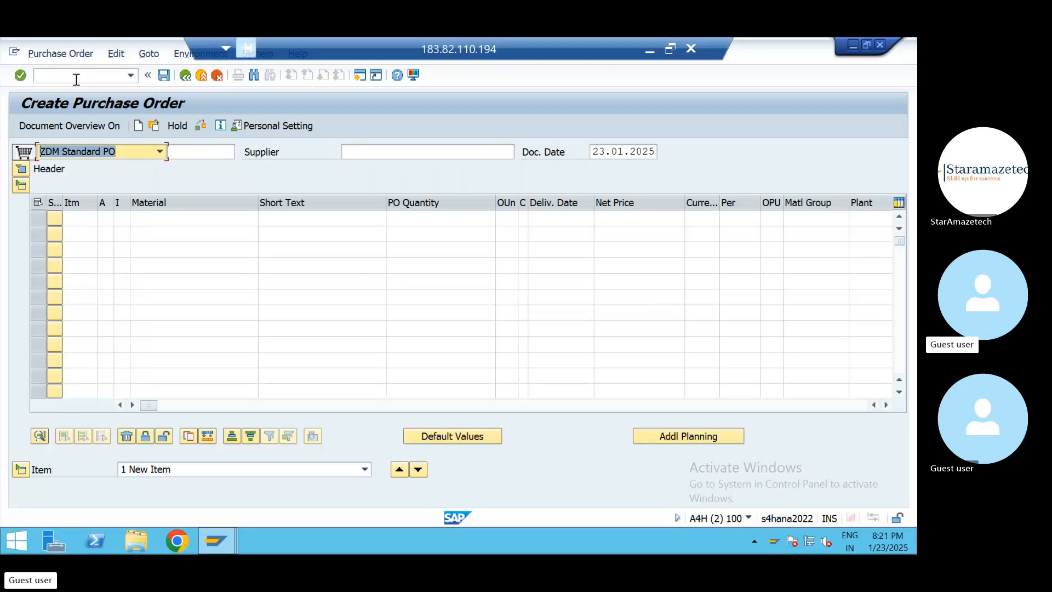
key("alt+Tab")
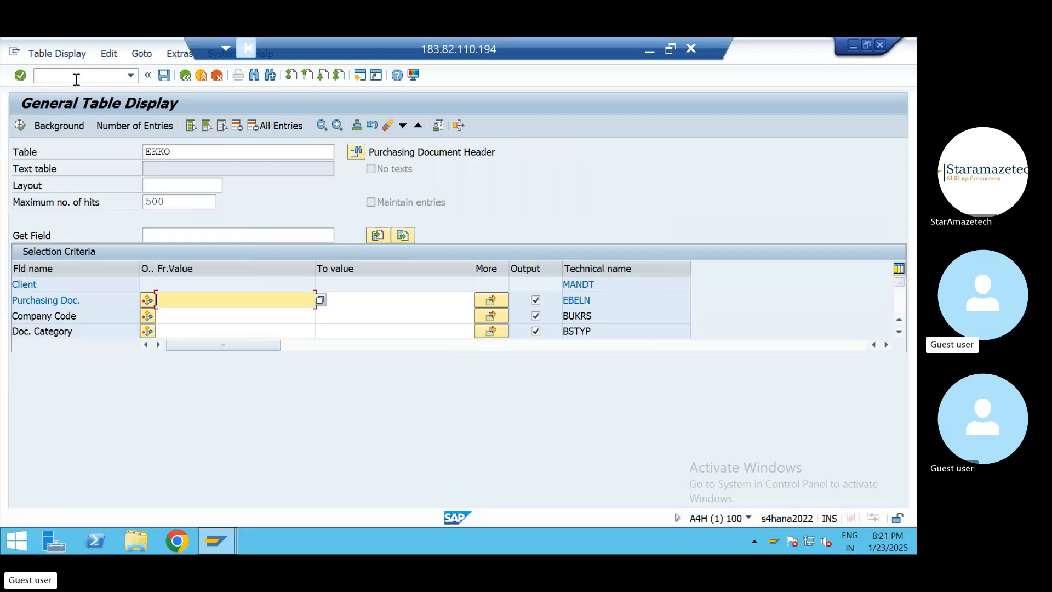
left_click(76, 80)
type("/ome21n")
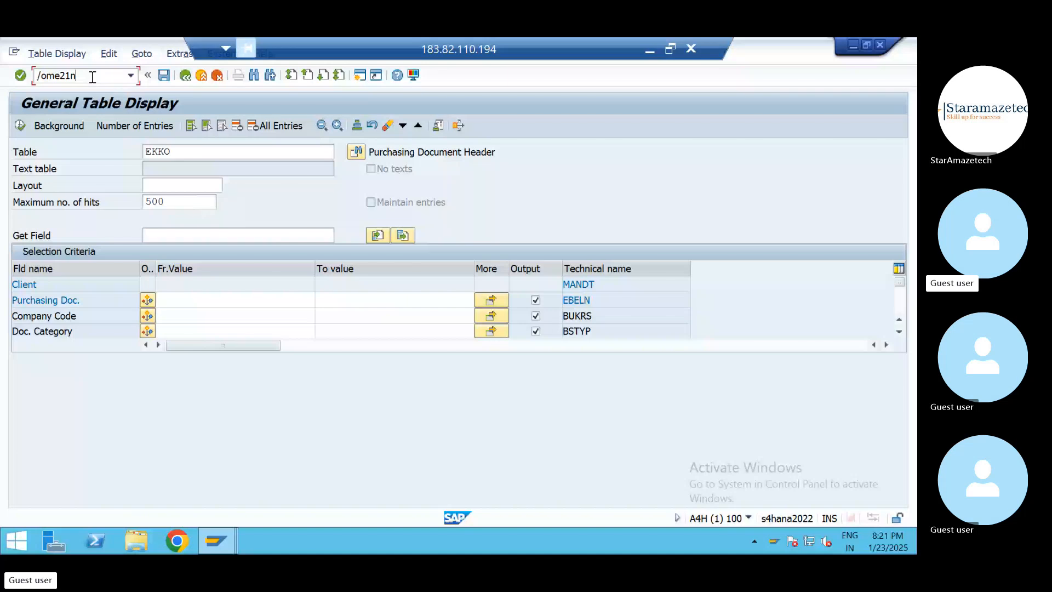
left_click_drag(93, 77, 43, 71)
key("BackSpace")
key("BackSpace")
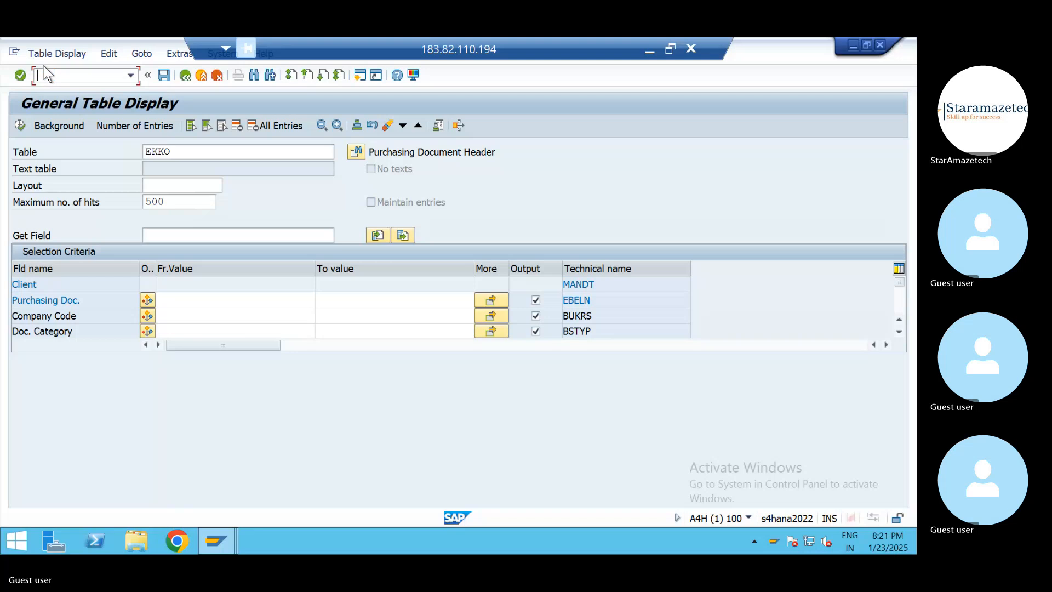
List the entries of table EKKO and select the number of the first purchasing document belonging to company code MBCC
left_click(16, 128)
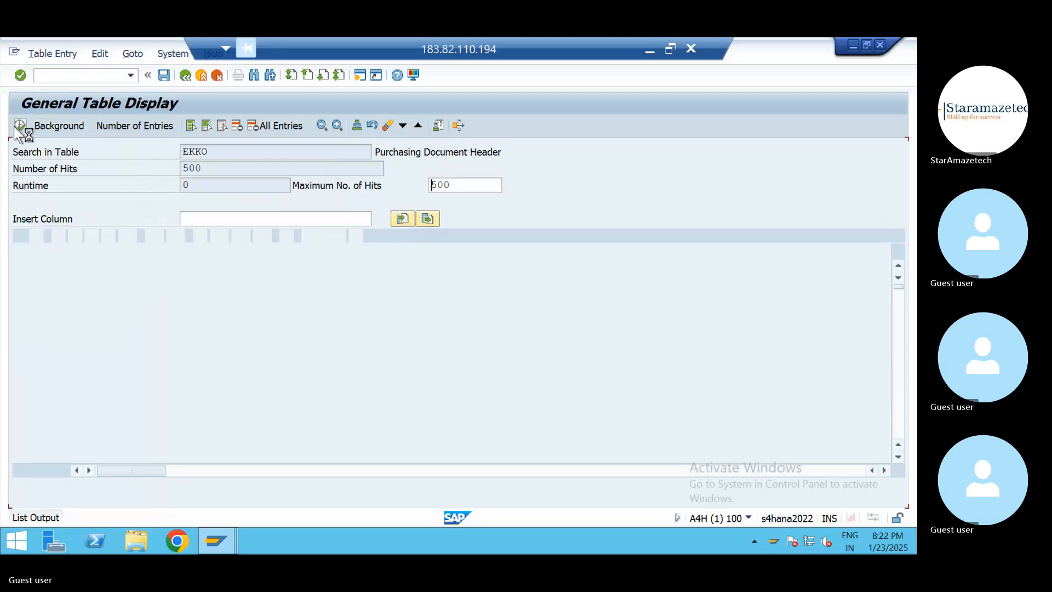
left_click(64, 363)
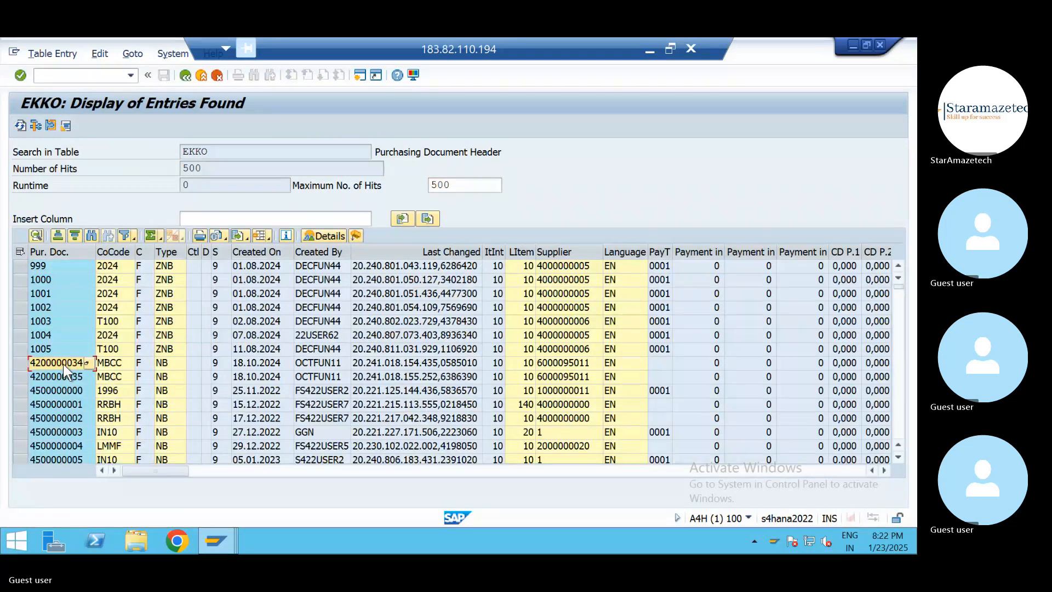
Switch to the Create Purchase Order session and open the selected MBCC purchase order as the other document
key("alt+Tab")
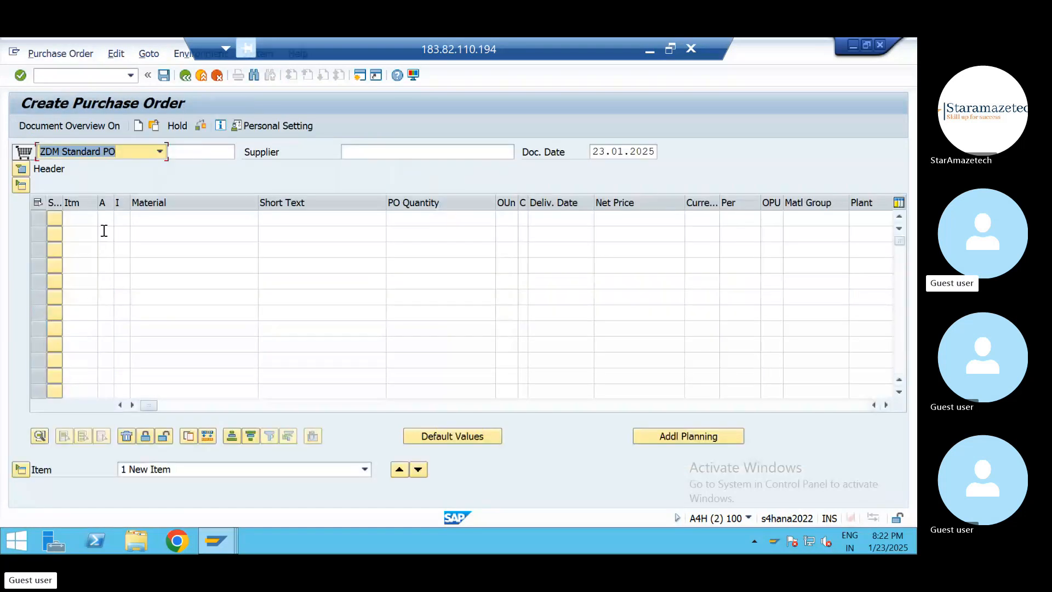
left_click(153, 126)
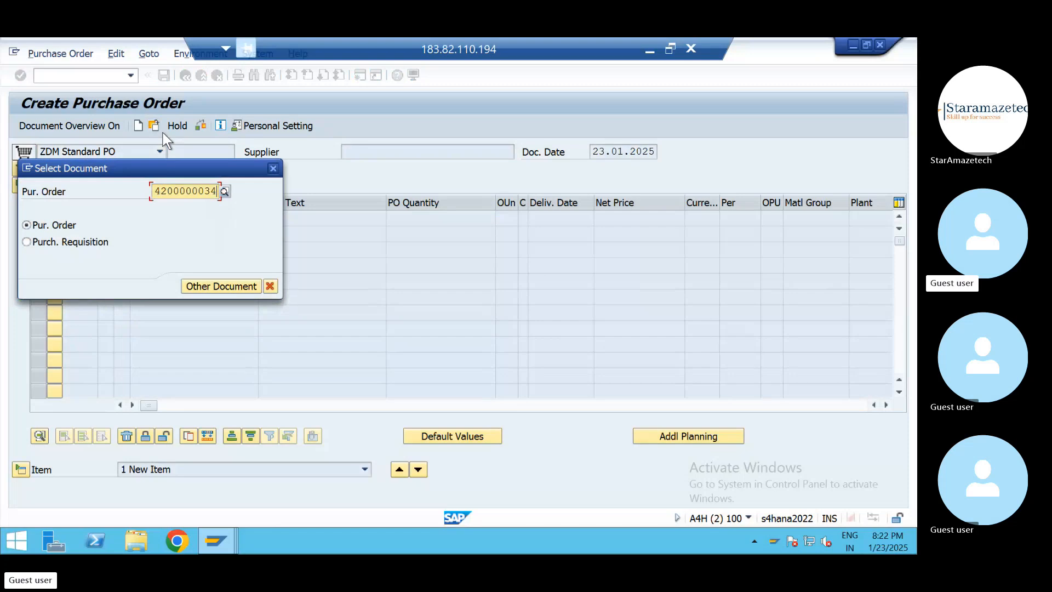
key("Return")
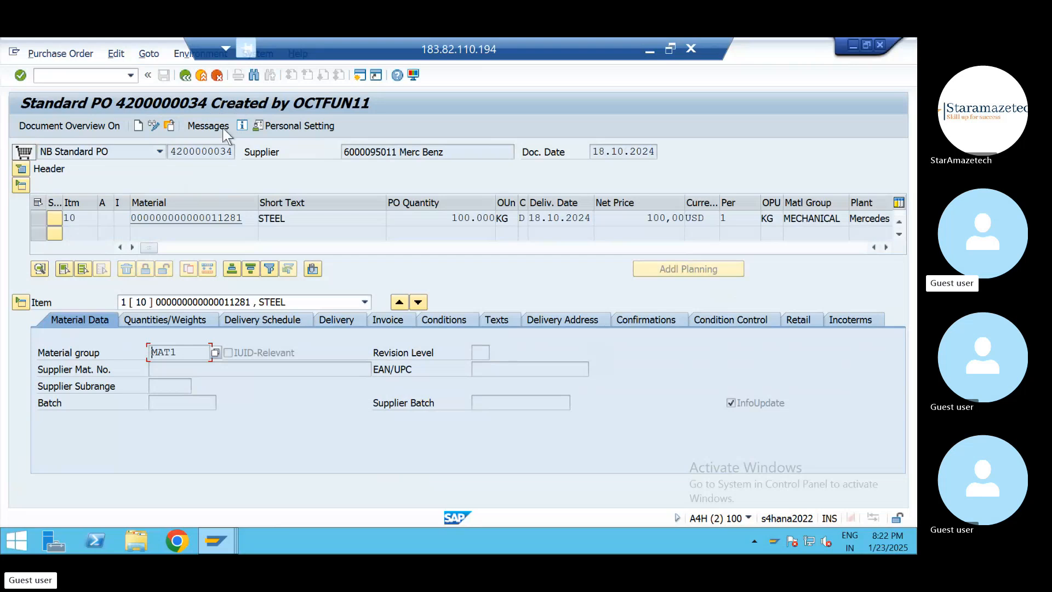
Examine the supplier and the STEEL material item of the displayed purchase order
left_click(452, 154)
left_click_drag(425, 160, 341, 151)
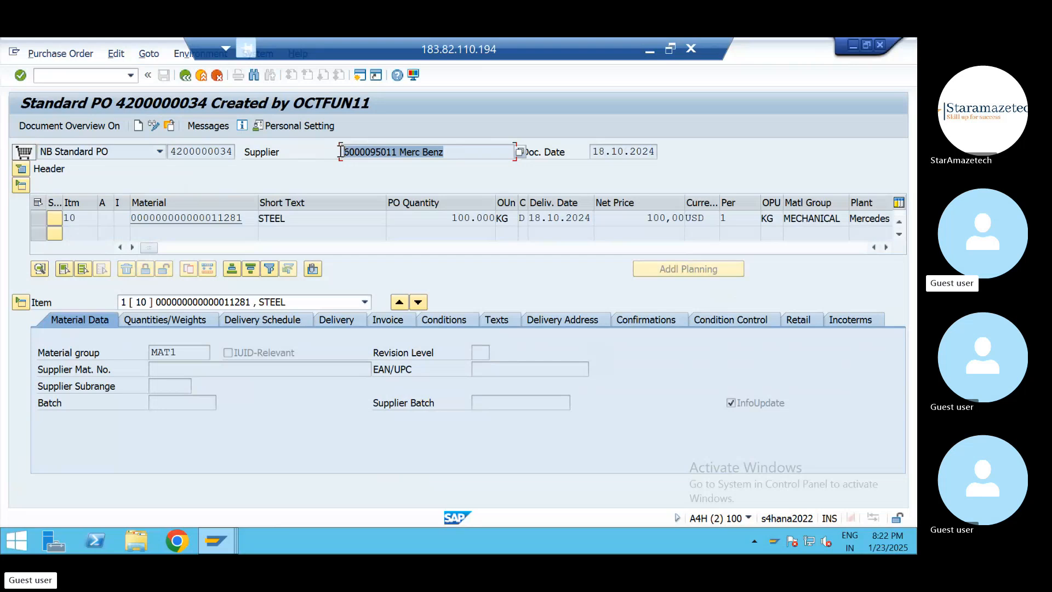
left_click(341, 152)
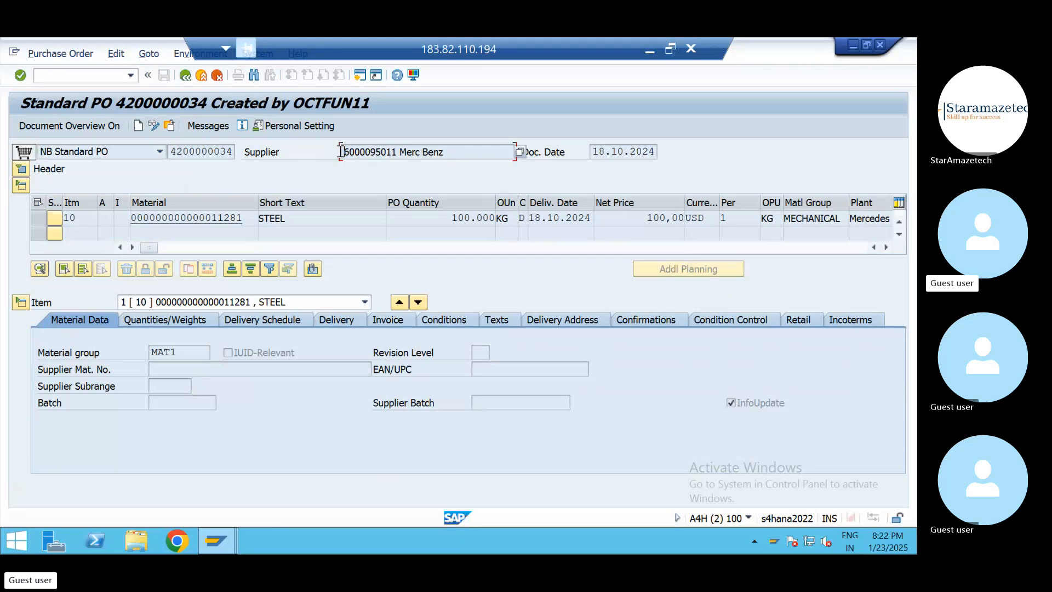
left_click(300, 217)
left_click(246, 218)
left_click_drag(446, 150, 340, 141)
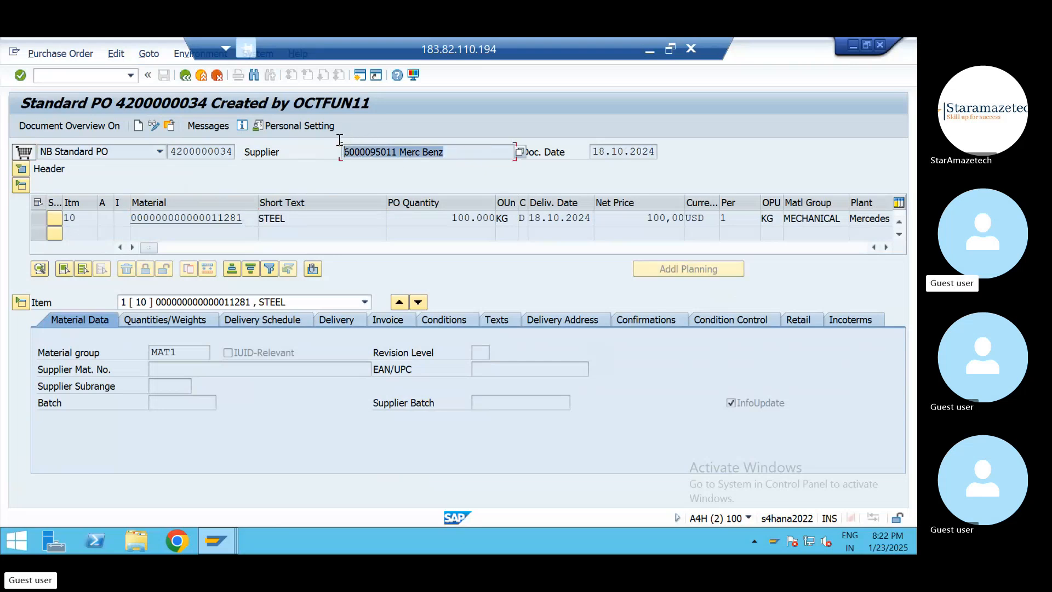
Switch the purchase order to change mode, set item 10's short text to STEEL 1234241 and collapse the header data
left_click(341, 147)
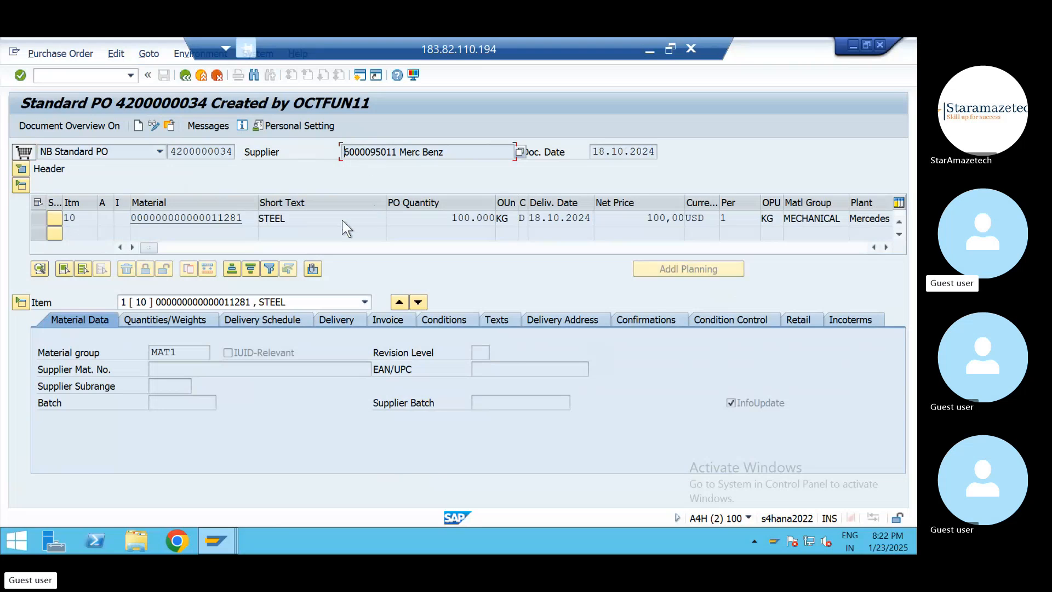
left_click_drag(244, 218, 115, 208)
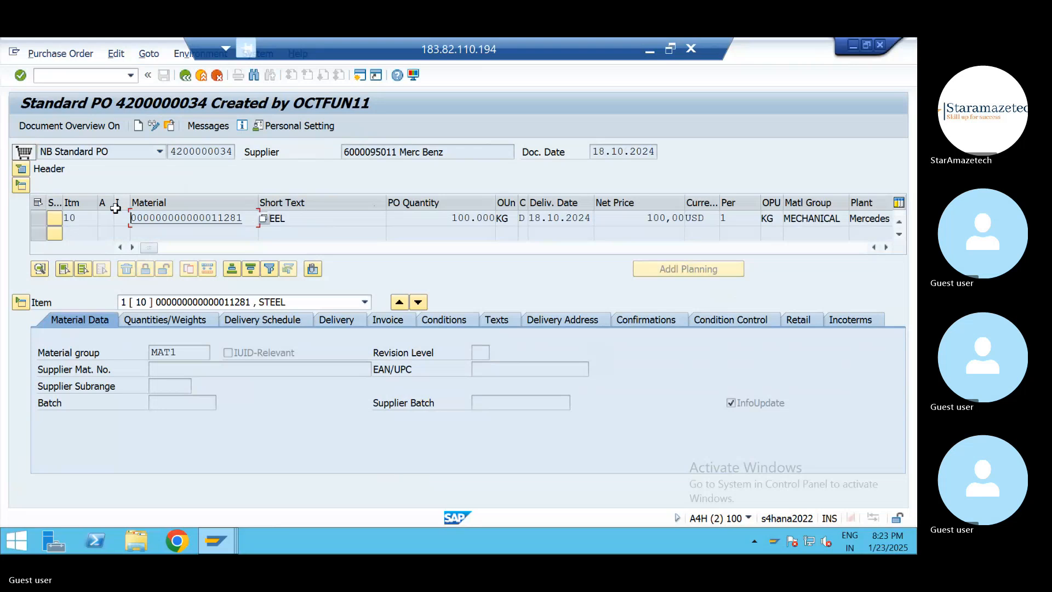
left_click(154, 125)
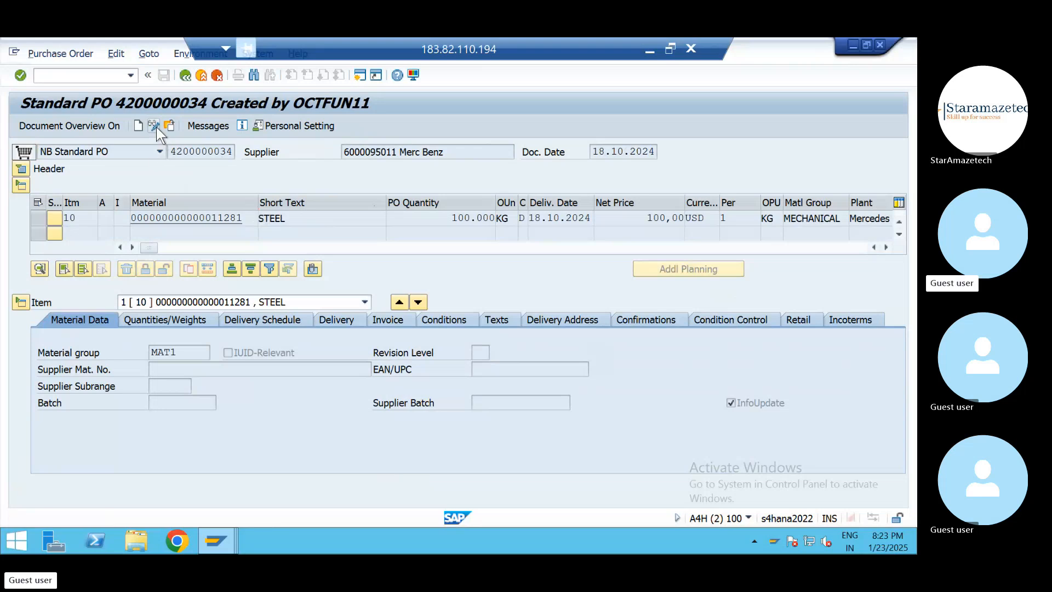
left_click(300, 213)
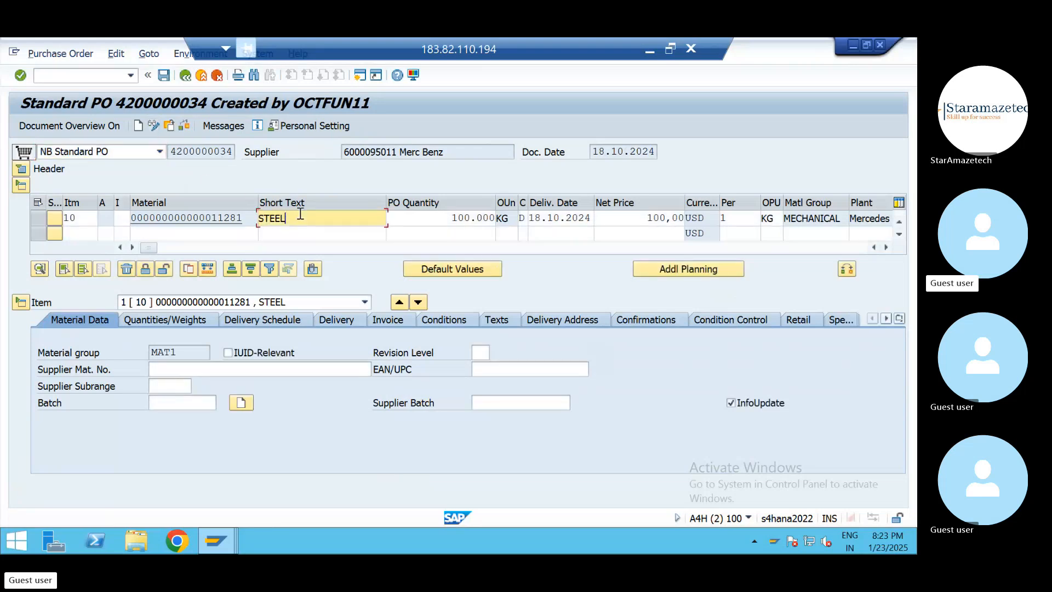
type("1234241")
key("Return")
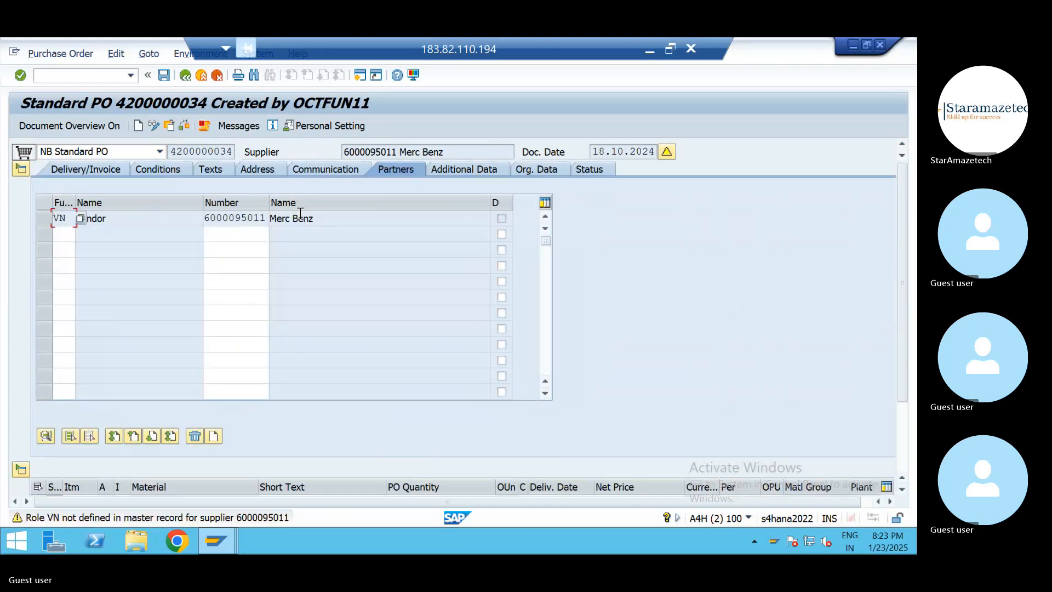
key("Return")
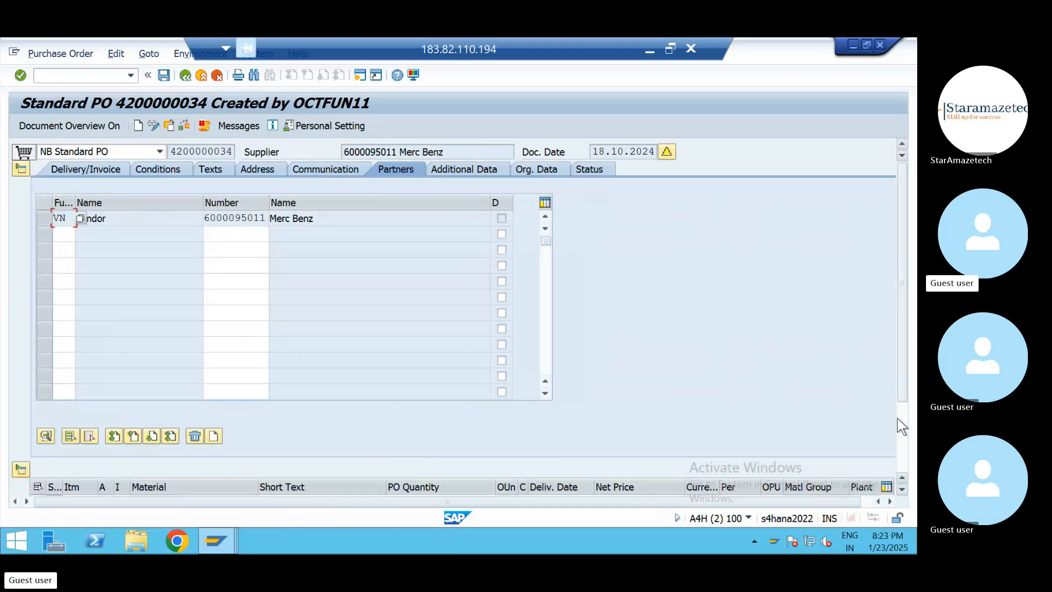
left_click(20, 169)
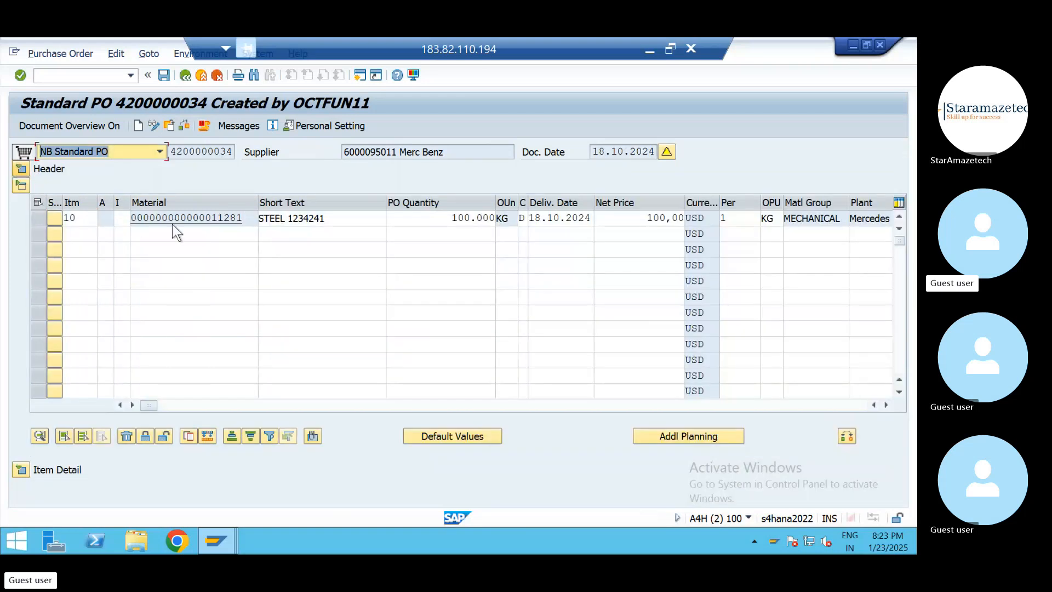
Enter the short texts Steel and Stl in the two empty item rows below item 10
left_click(247, 218)
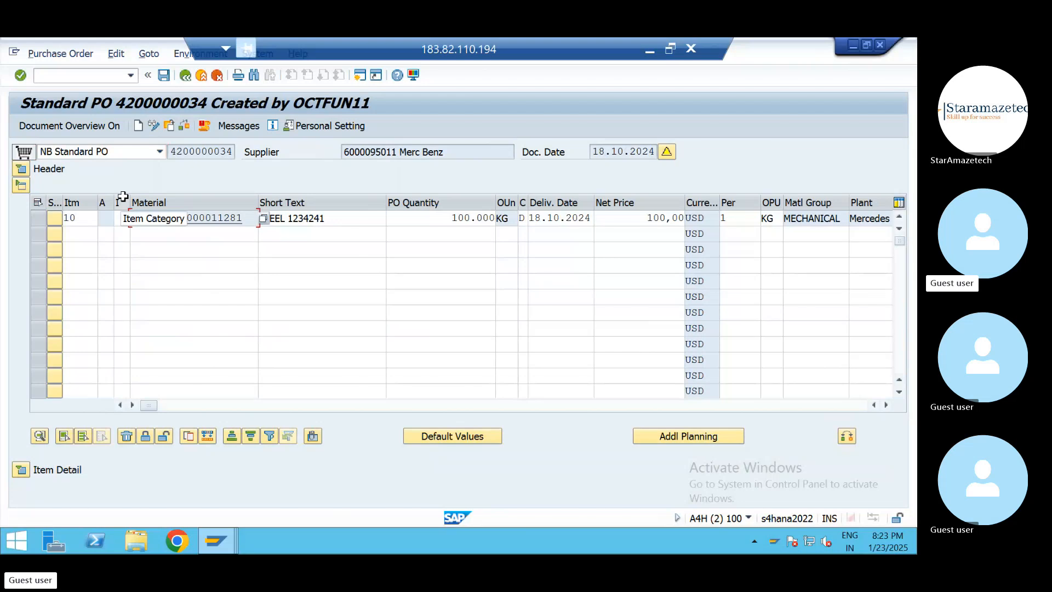
left_click(330, 234)
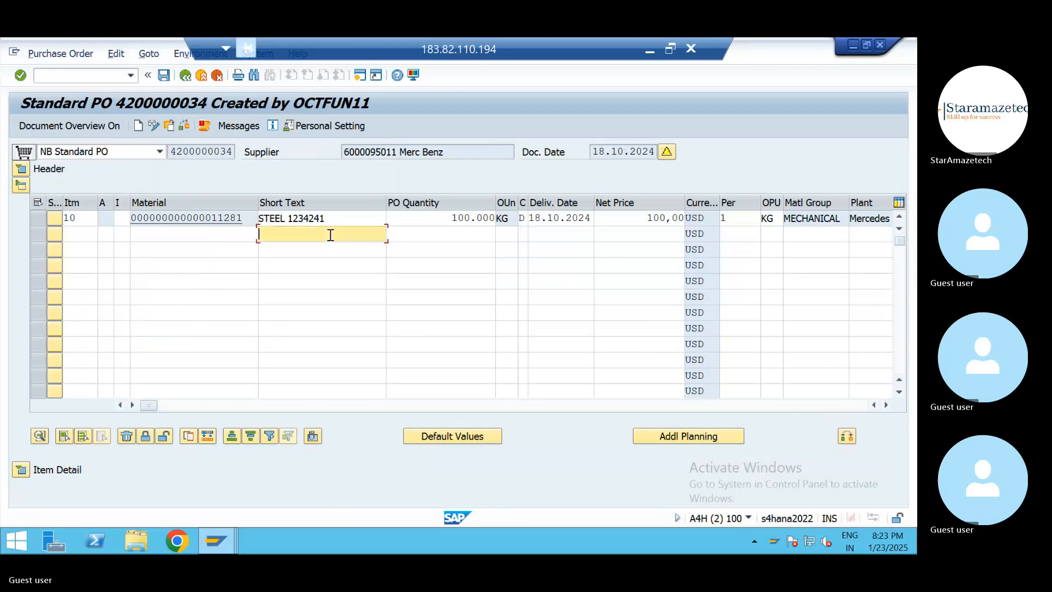
type("S")
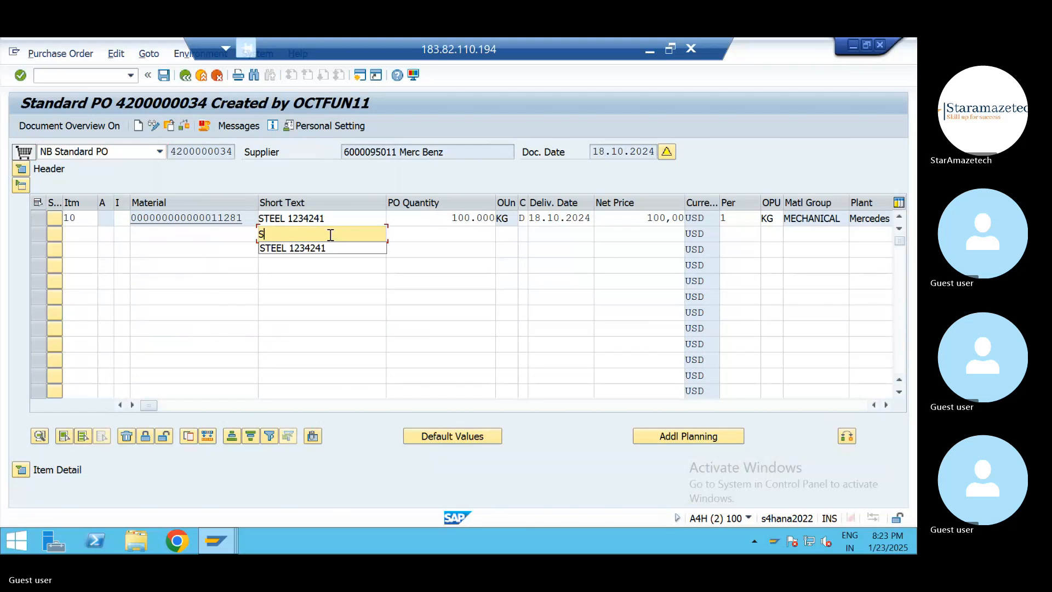
type("teel")
key("Tab")
key("Left")
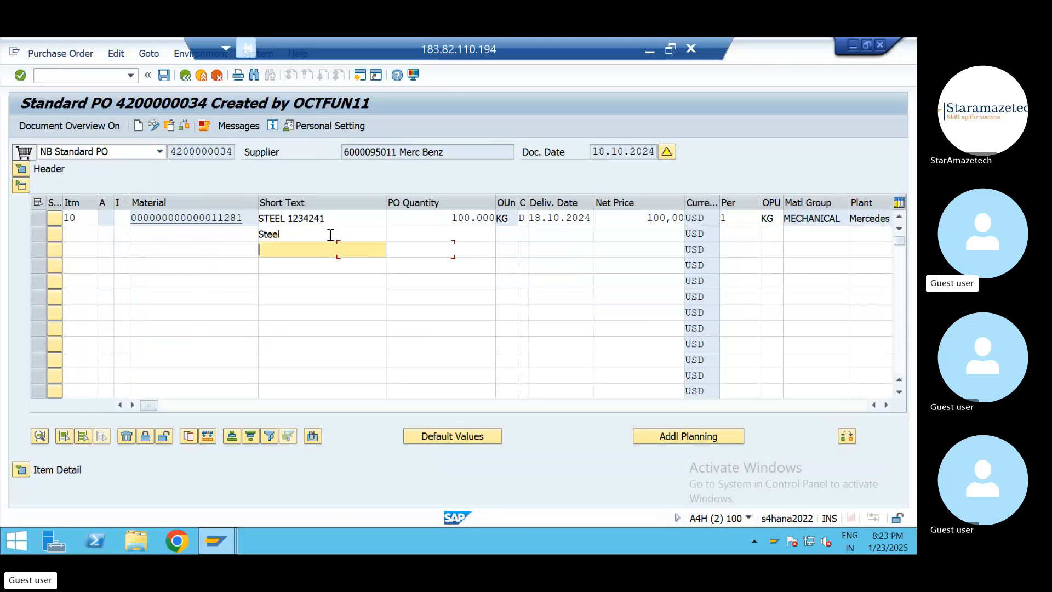
type("St")
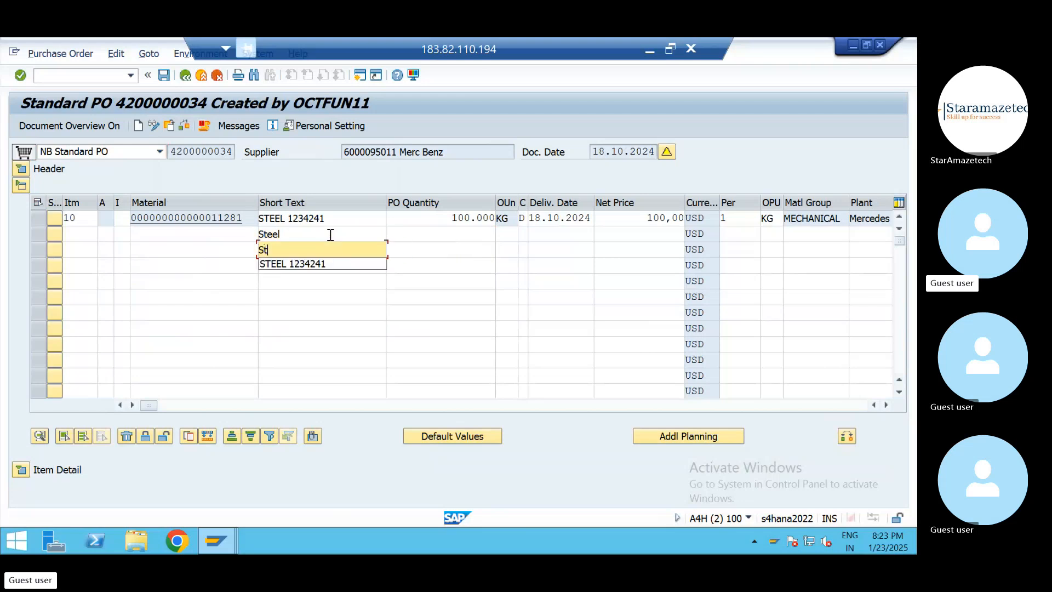
type("l")
key("Tab")
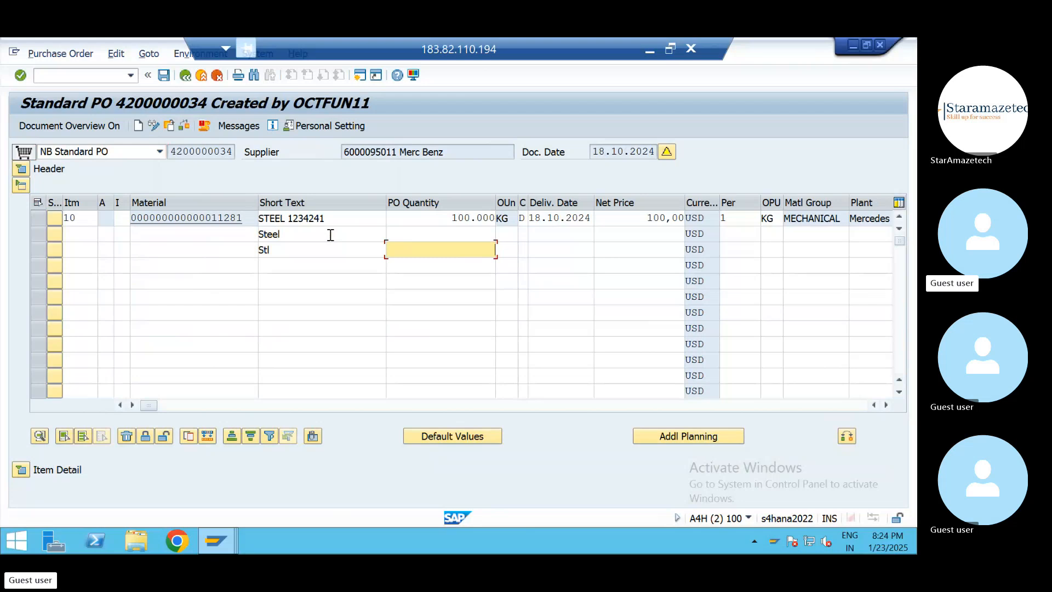
left_click(331, 234)
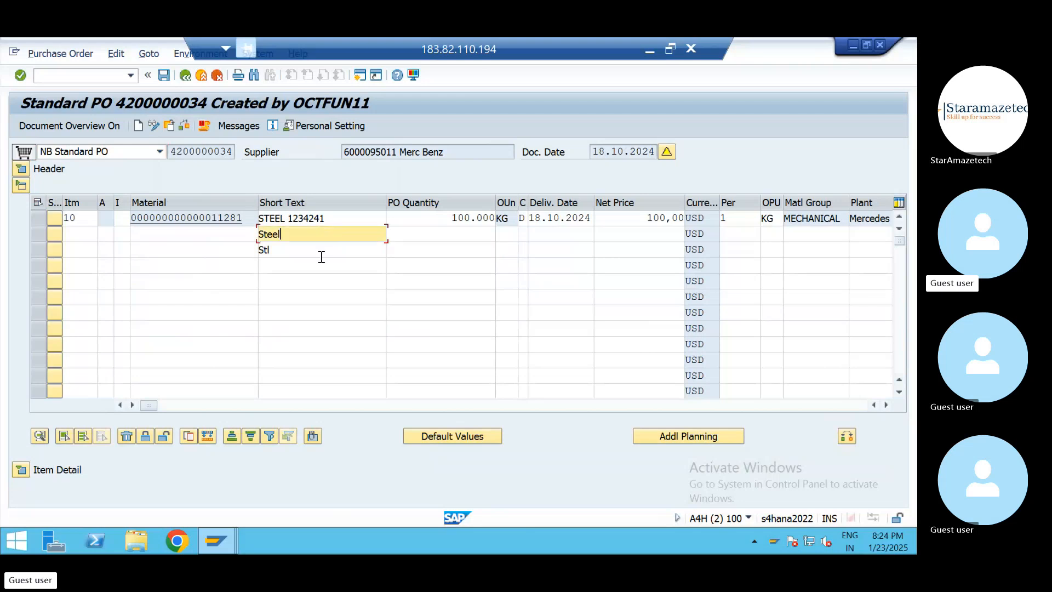
left_click(321, 256)
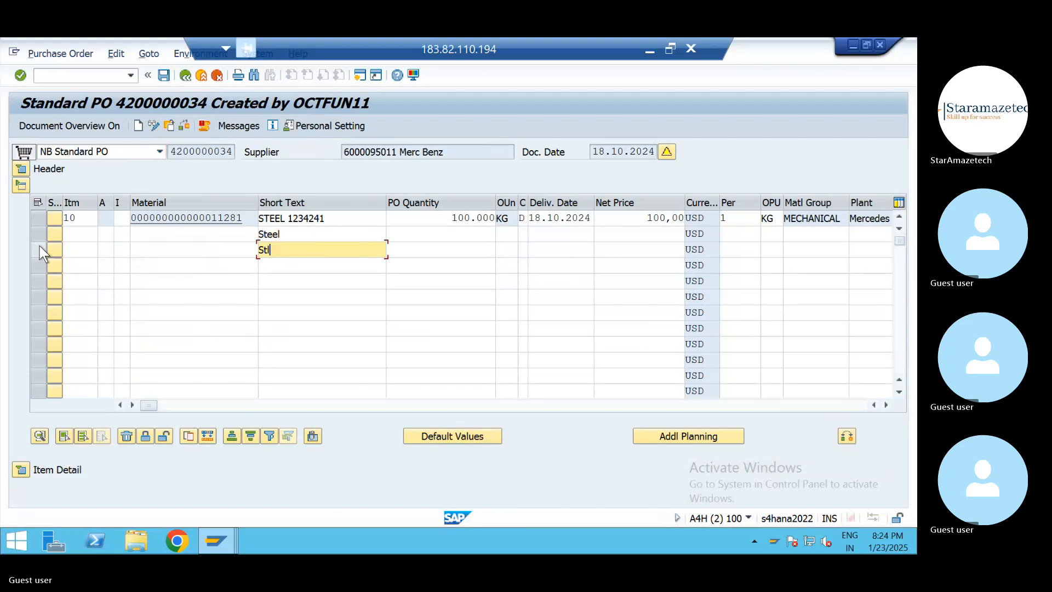
left_click(295, 233)
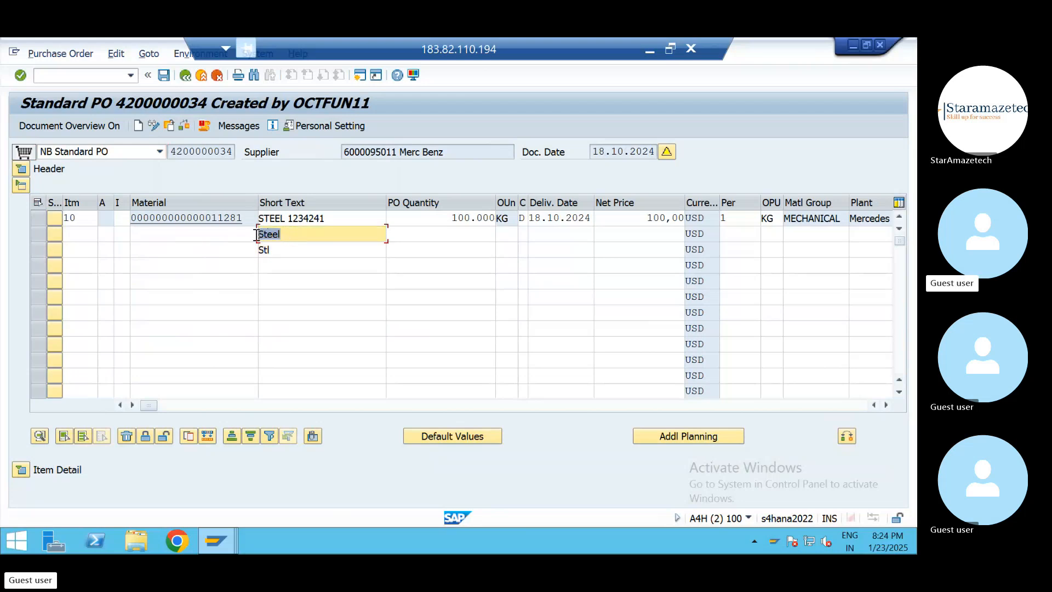
left_click(277, 249)
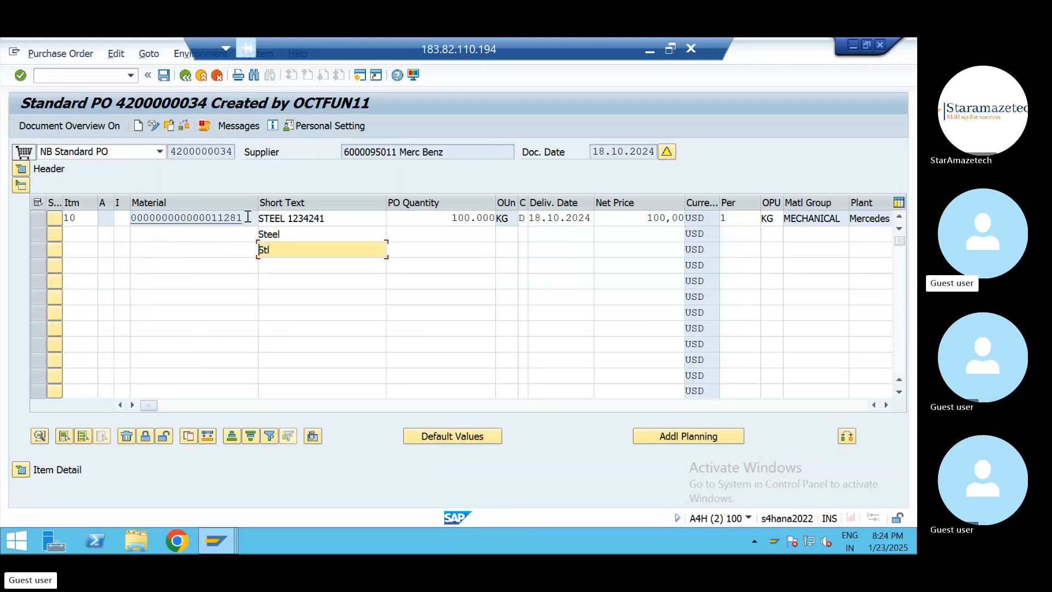
Copy item 10's material number into the Steel and Stl rows and confirm the new items
left_click_drag(248, 216, 121, 221)
key("ctrl+c")
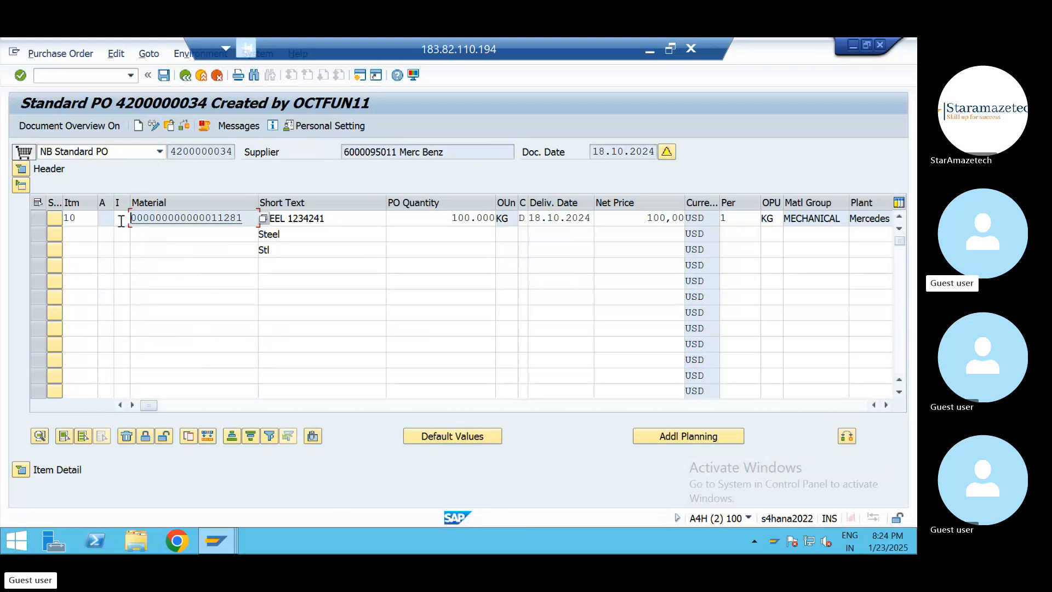
left_click(151, 237)
key("ctrl+v")
left_click(169, 254)
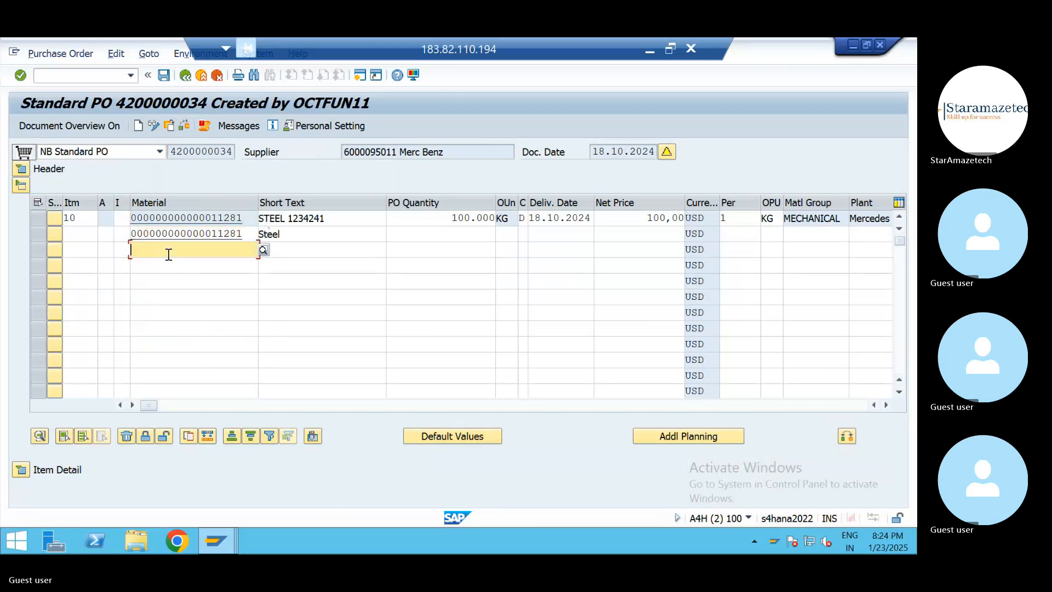
key("ctrl+v")
left_click(247, 236)
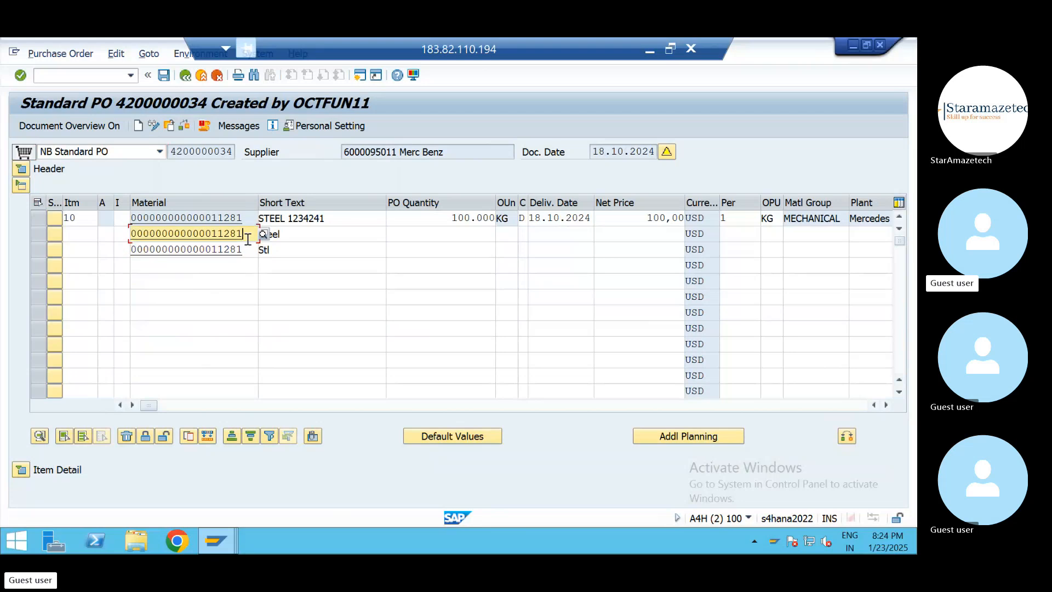
left_click_drag(245, 235, 133, 236)
left_click(132, 237)
key("Return")
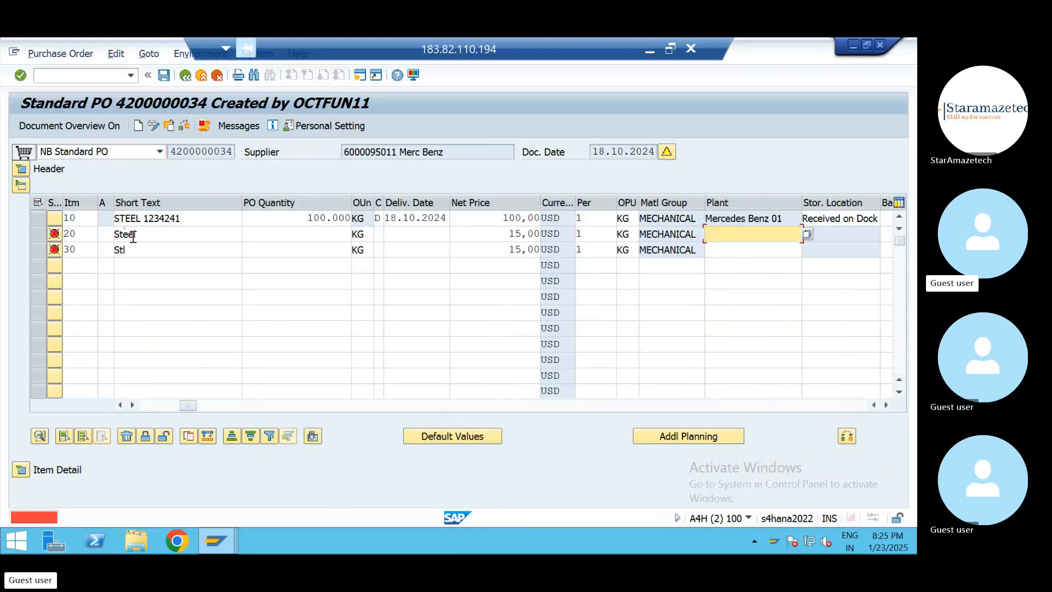
left_click(157, 404)
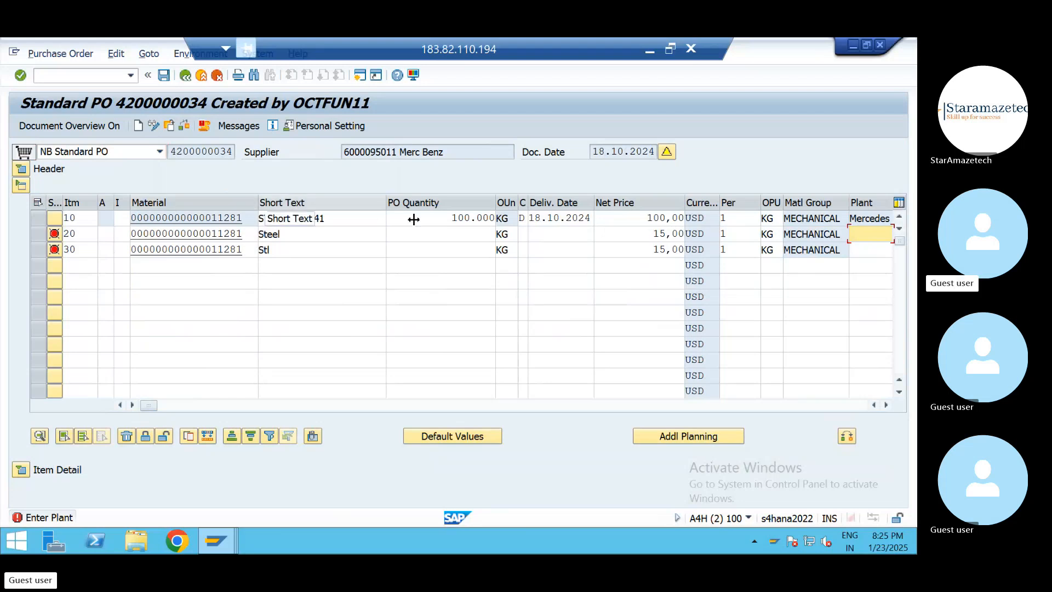
Set item 10's delivery date to 18.02.2025
left_click(446, 219)
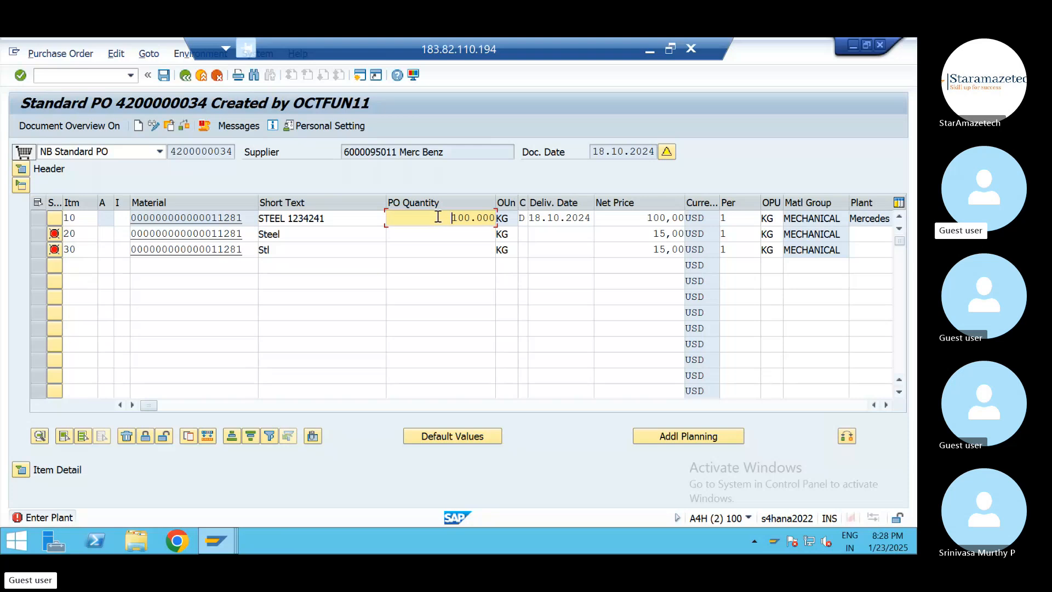
key("Tab")
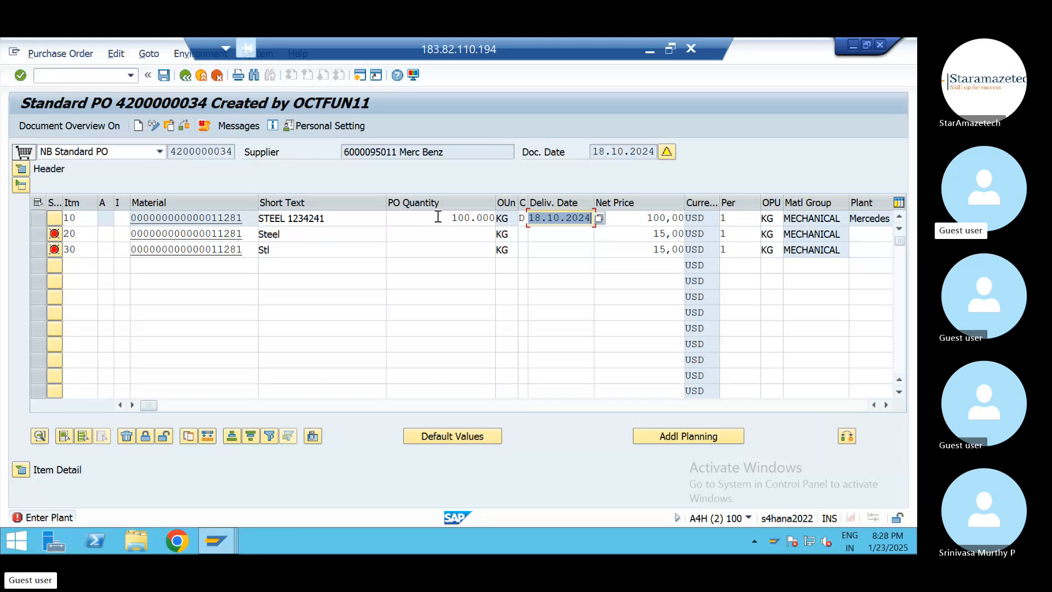
key("End")
key("Left")
key("Left")
key("Left")
key("Left")
key("Left")
key("Left")
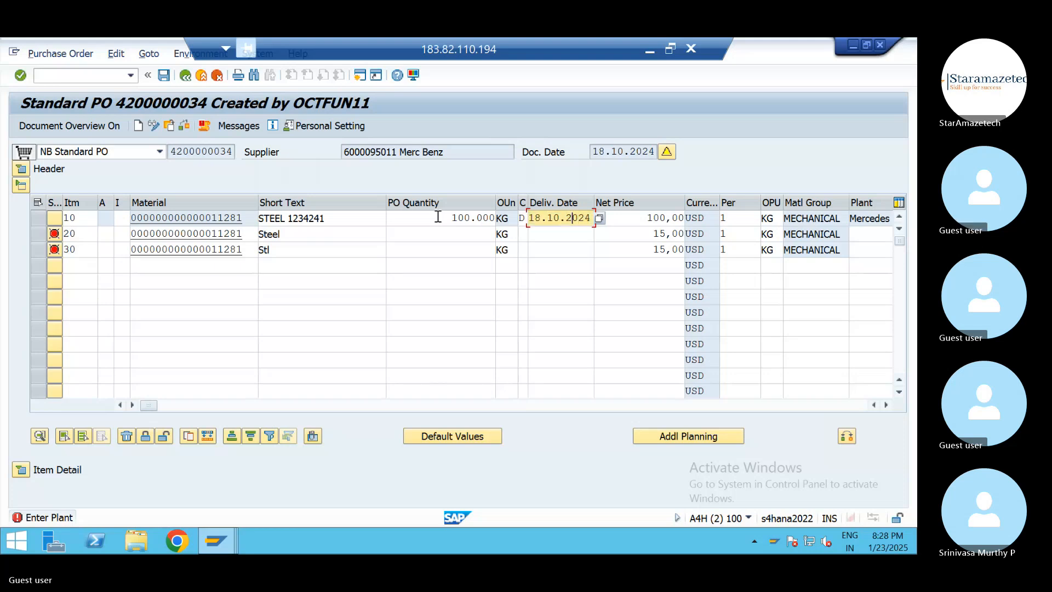
key("Right")
key("Right")
key("Right")
key("Right")
key("Right")
key("Right")
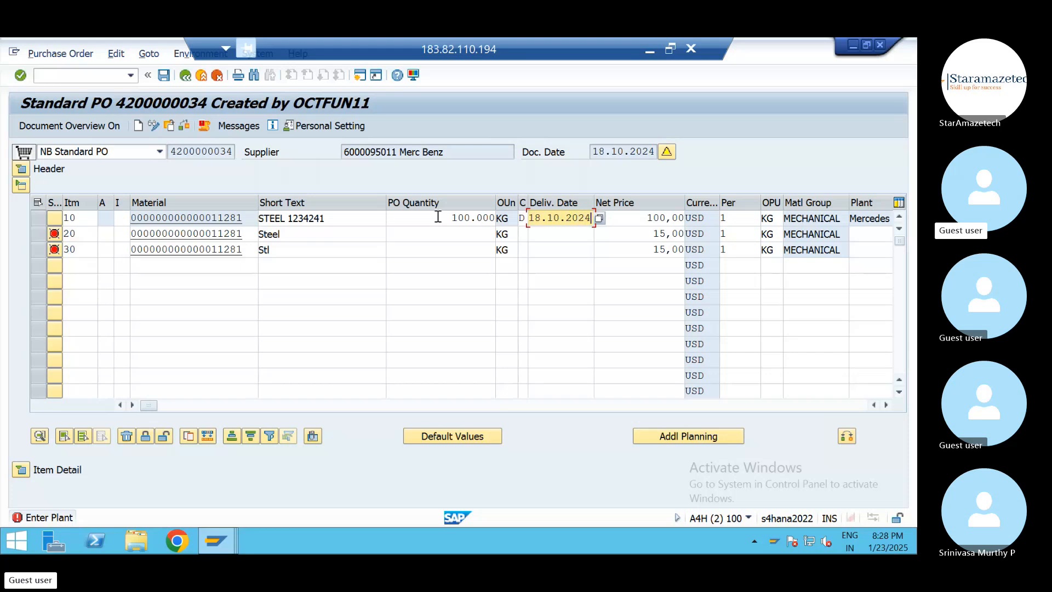
key("BackSpace")
type("5")
key("Left")
key("Left")
key("Left")
key("Left")
key("Left")
key("Left")
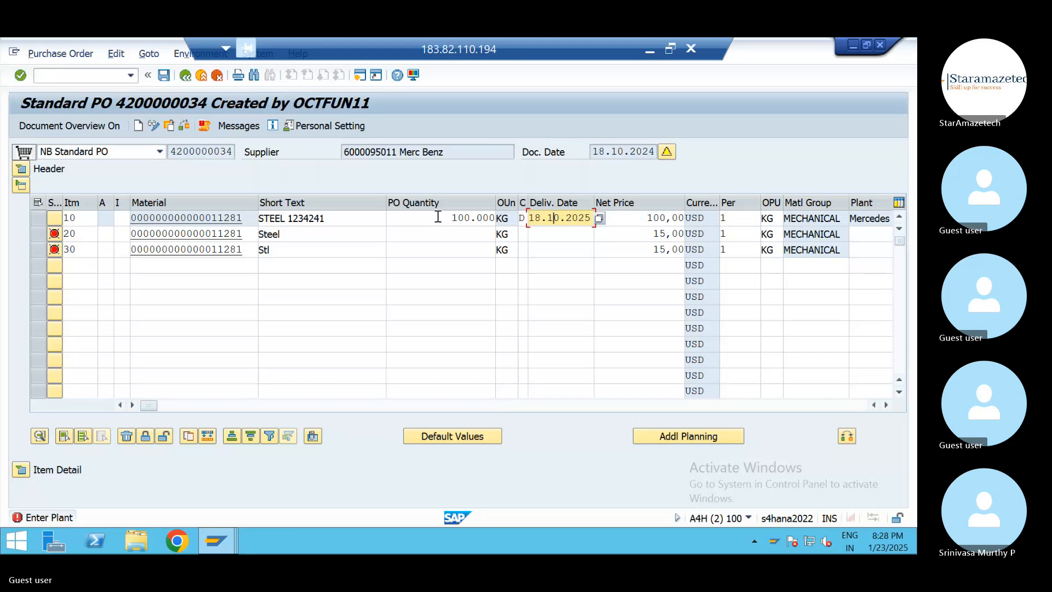
key("Right")
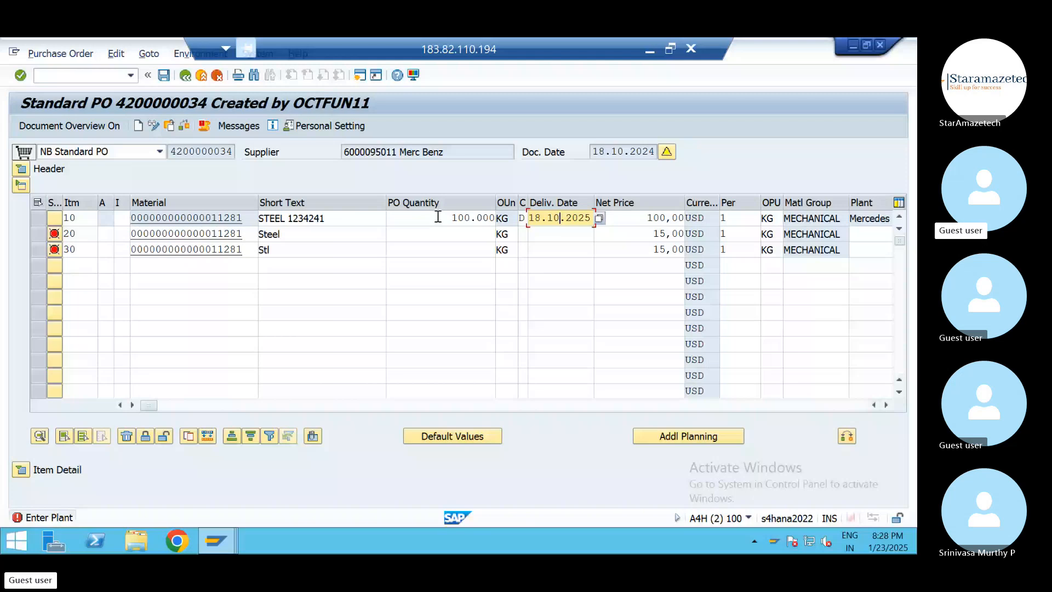
key("BackSpace")
key("BackSpace")
type("03")
key("BackSpace")
type("2")
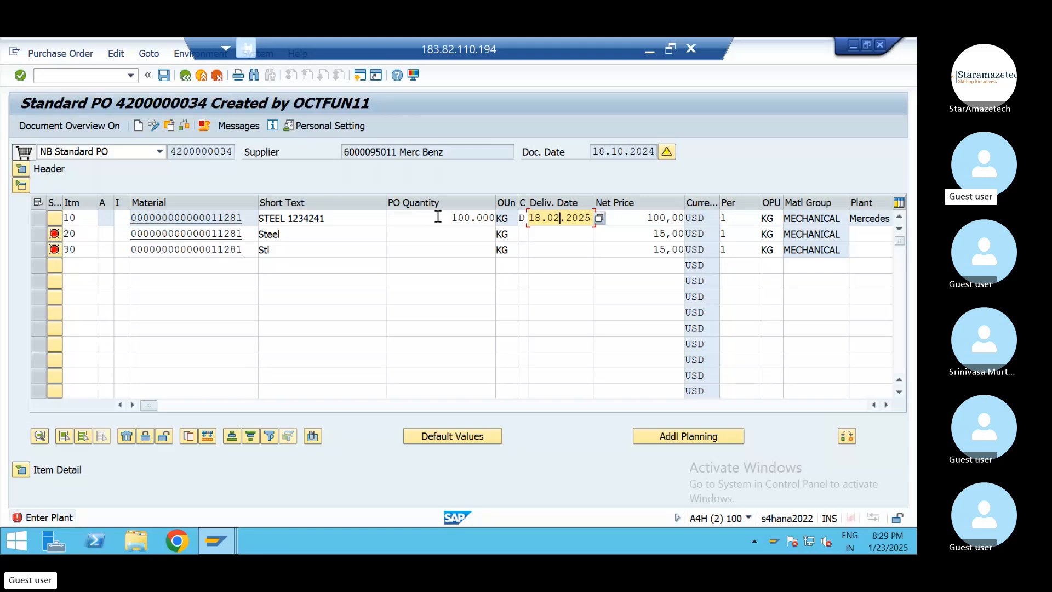
Open the material master of item 10, examine its Purchasing data and available views, and return to the purchase order
left_click(211, 217)
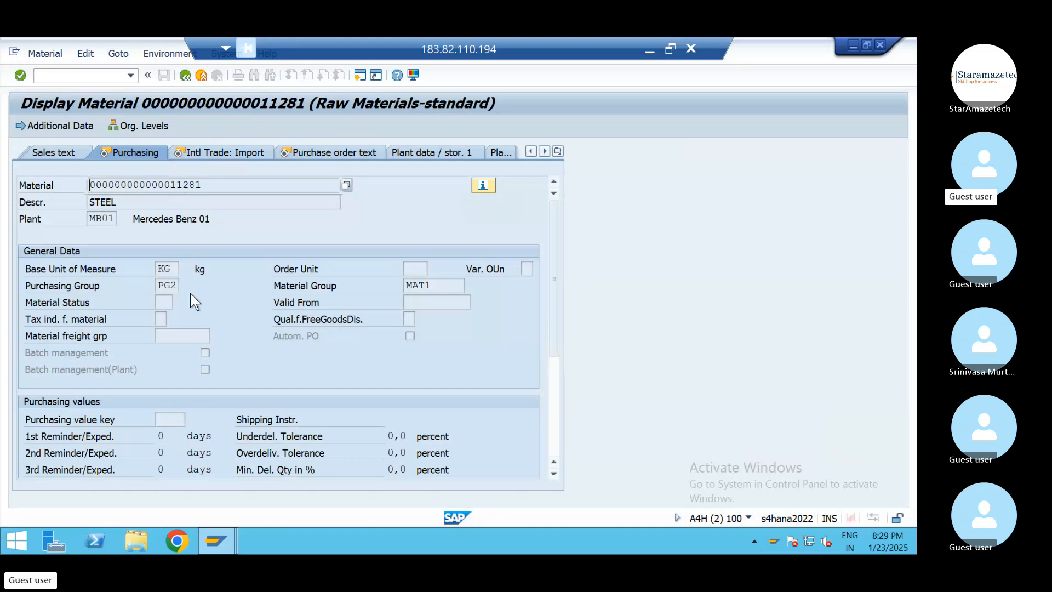
scroll(164, 348, "down", 3)
scroll(165, 348, "down", 2)
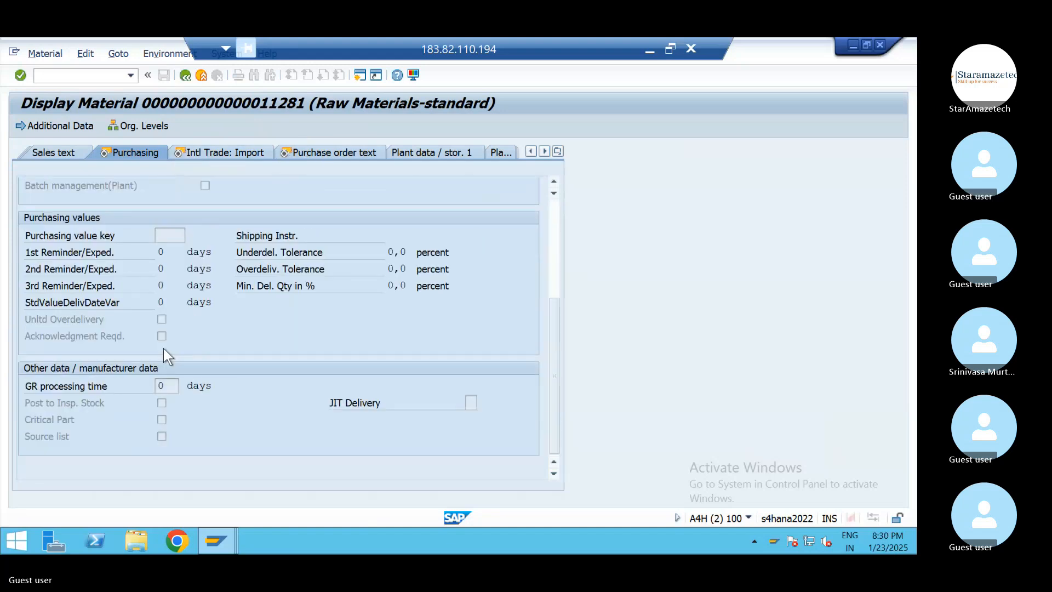
scroll(164, 347, "up", 5)
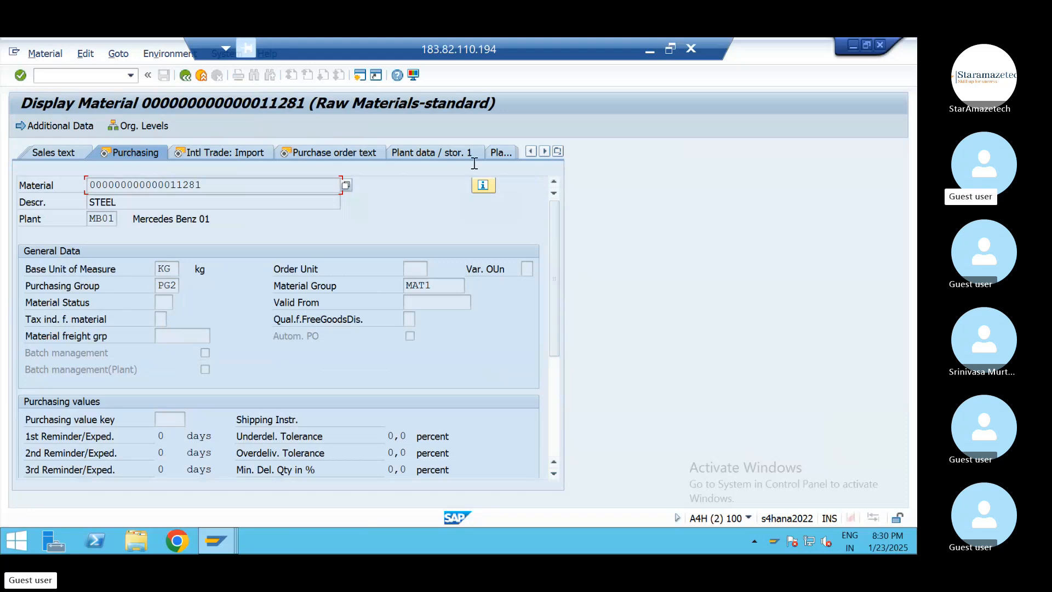
left_click(557, 151)
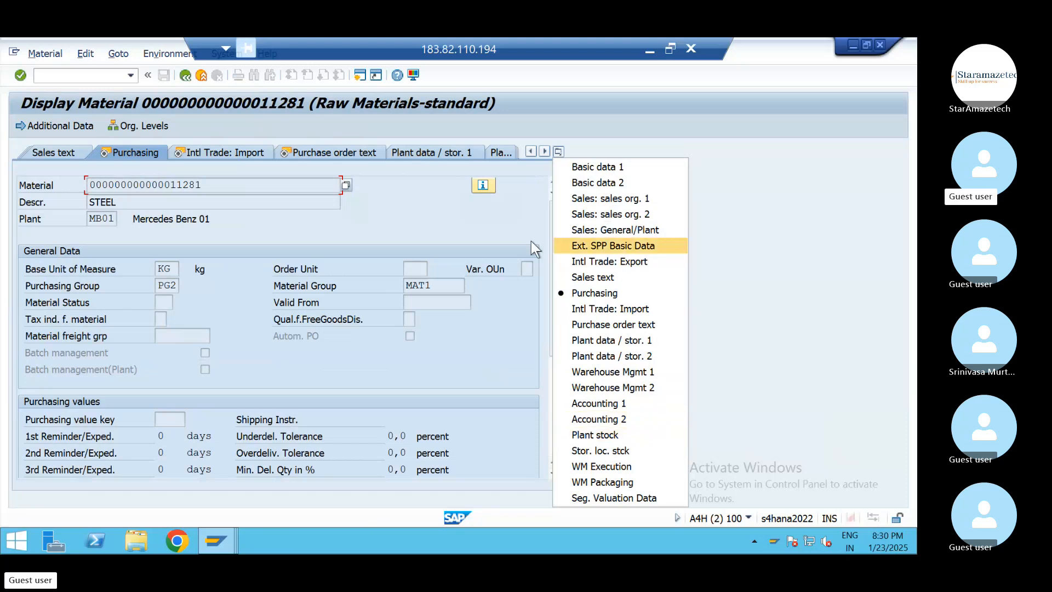
left_click(475, 297)
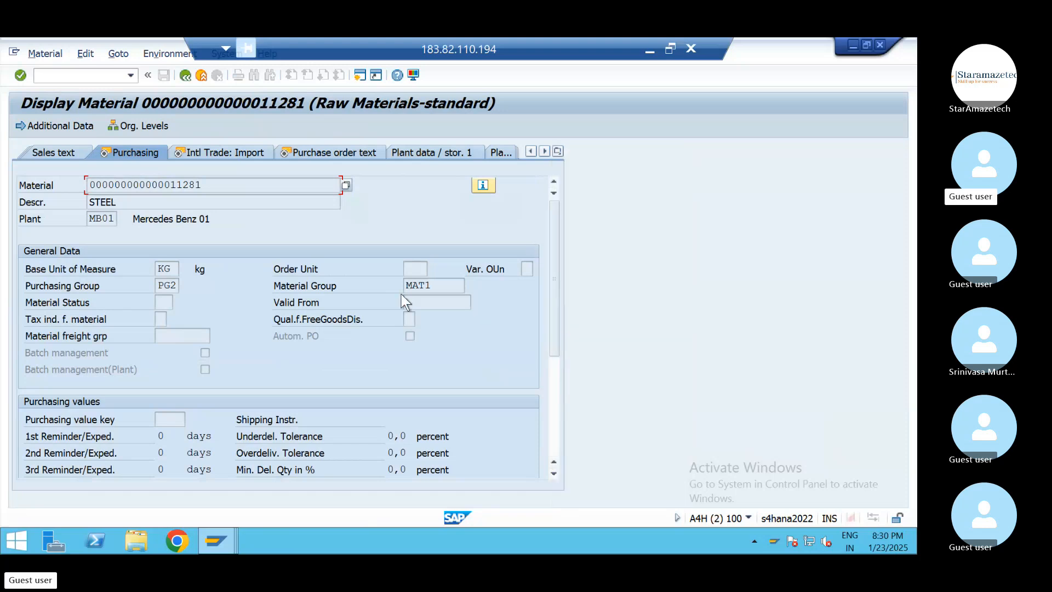
left_click(185, 75)
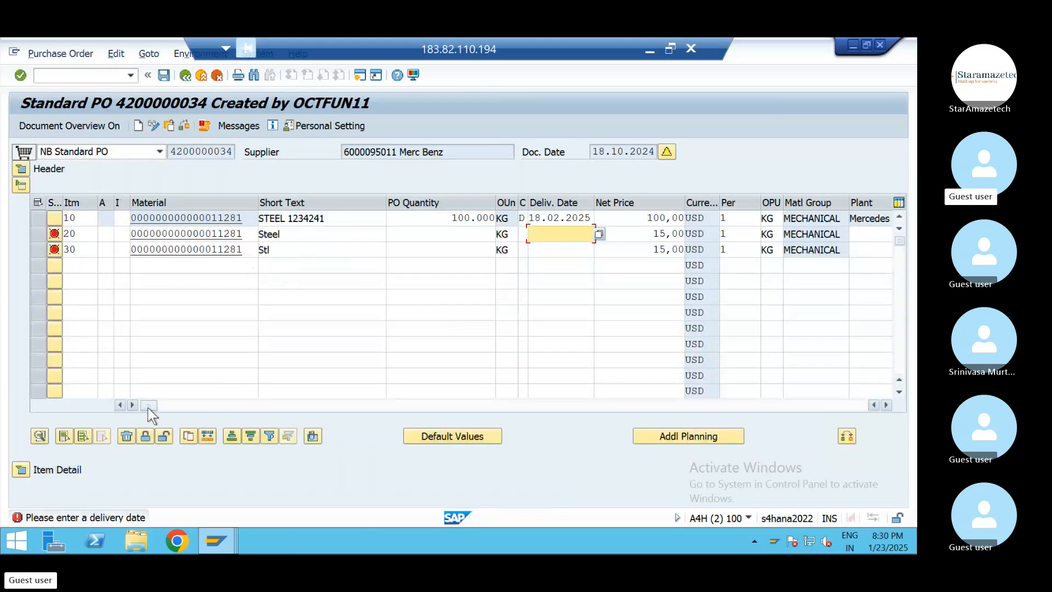
Open the info record of item 10, examine its planned delivery time, and return to the purchase order
left_click_drag(148, 408, 399, 422)
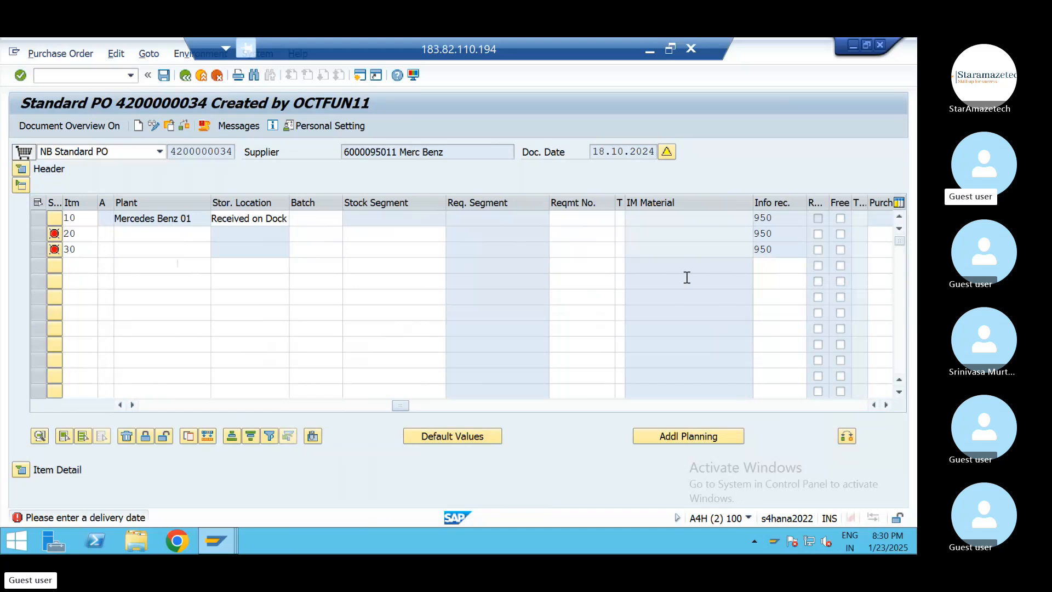
double_click(762, 217)
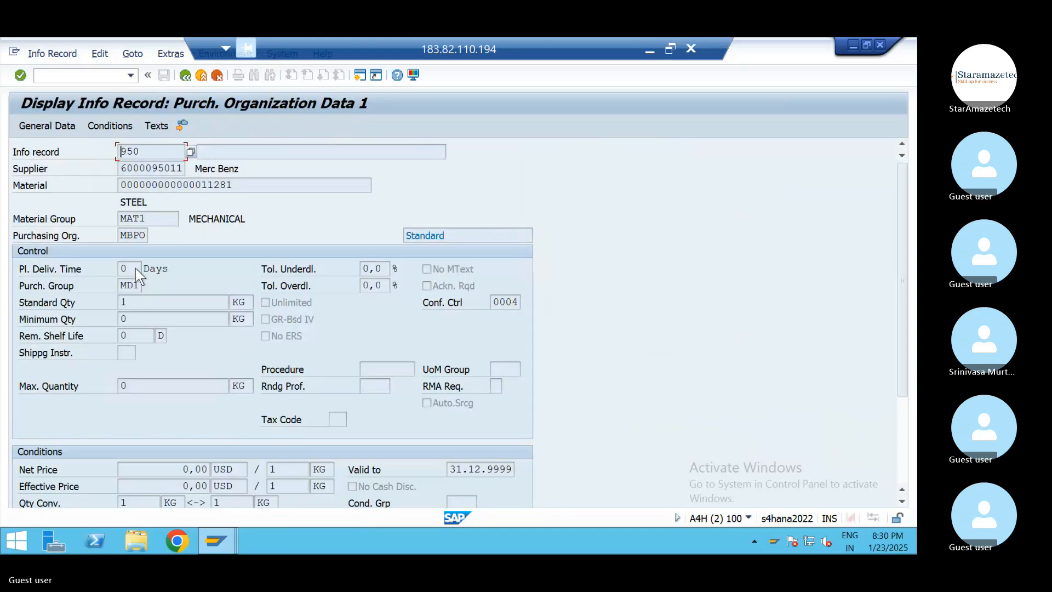
left_click_drag(82, 268, 31, 269)
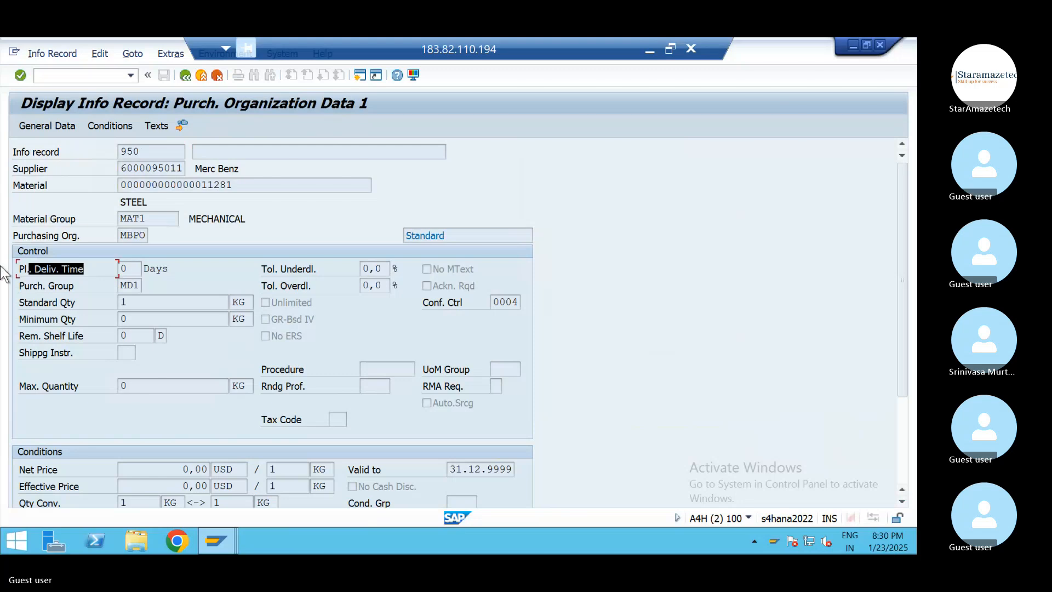
left_click(130, 268)
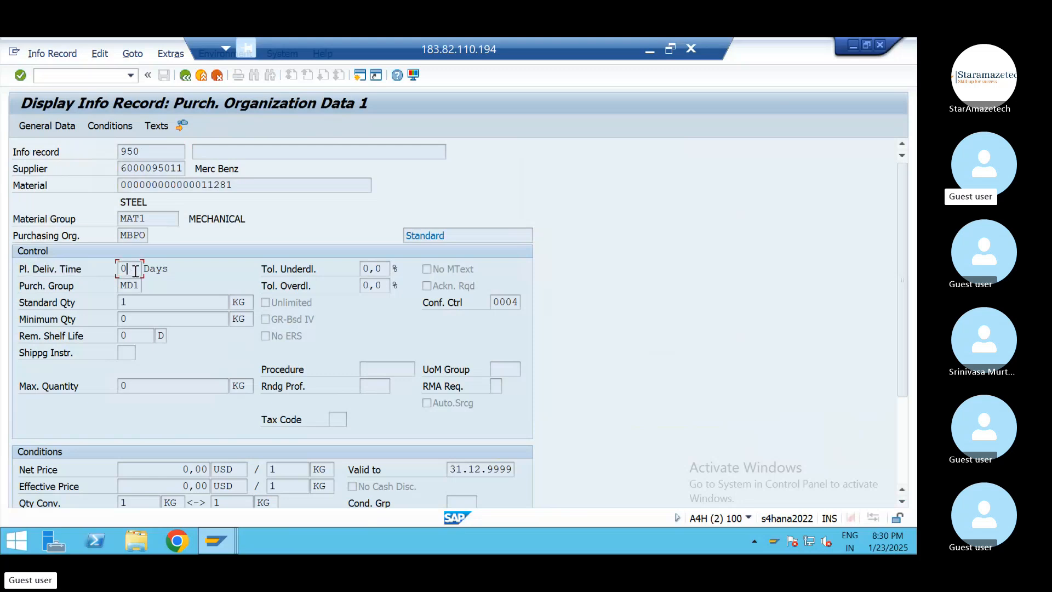
left_click(185, 76)
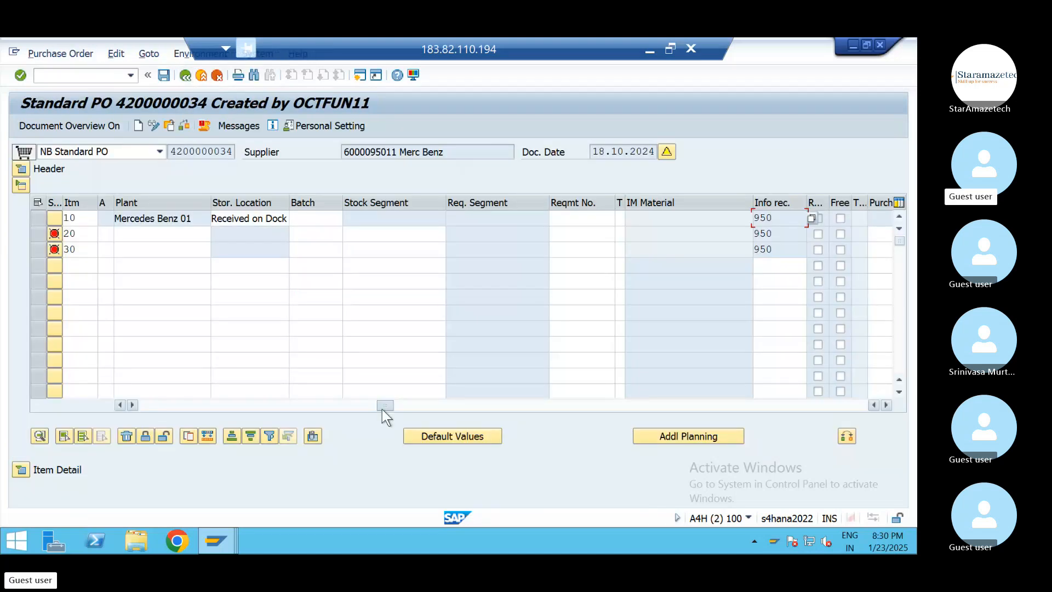
Examine the net prices of items 10 and 20 and the supplier of the purchase order
left_click_drag(383, 406, 220, 390)
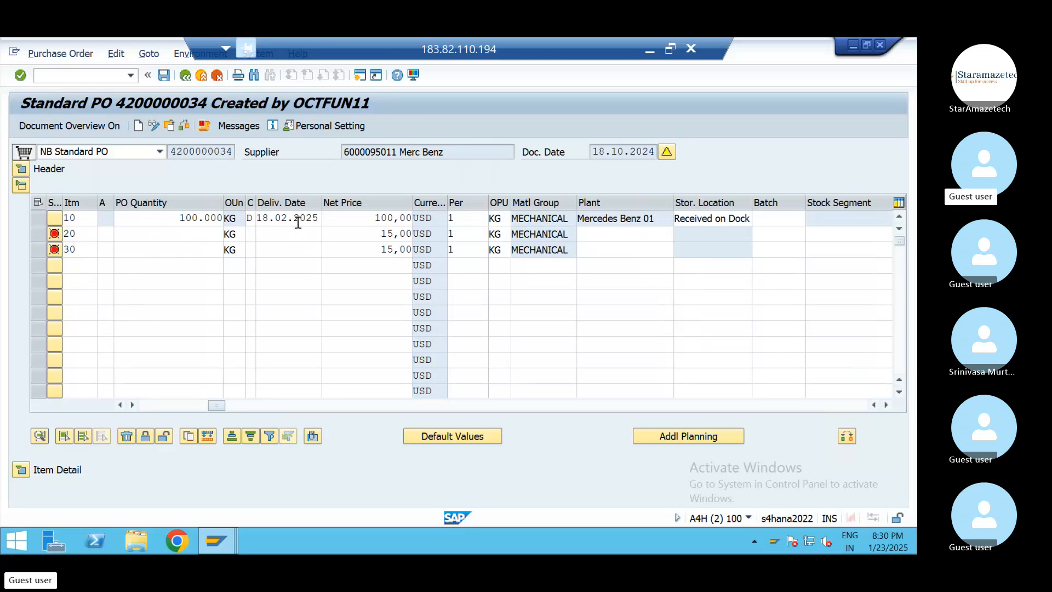
left_click(345, 224)
left_click_drag(345, 224, 456, 221)
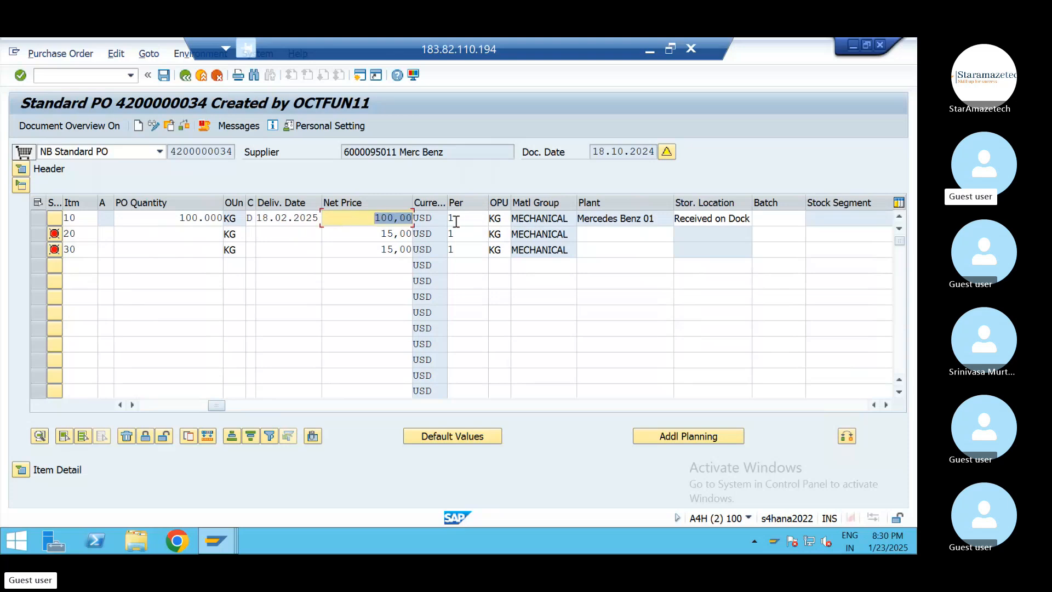
key("Right")
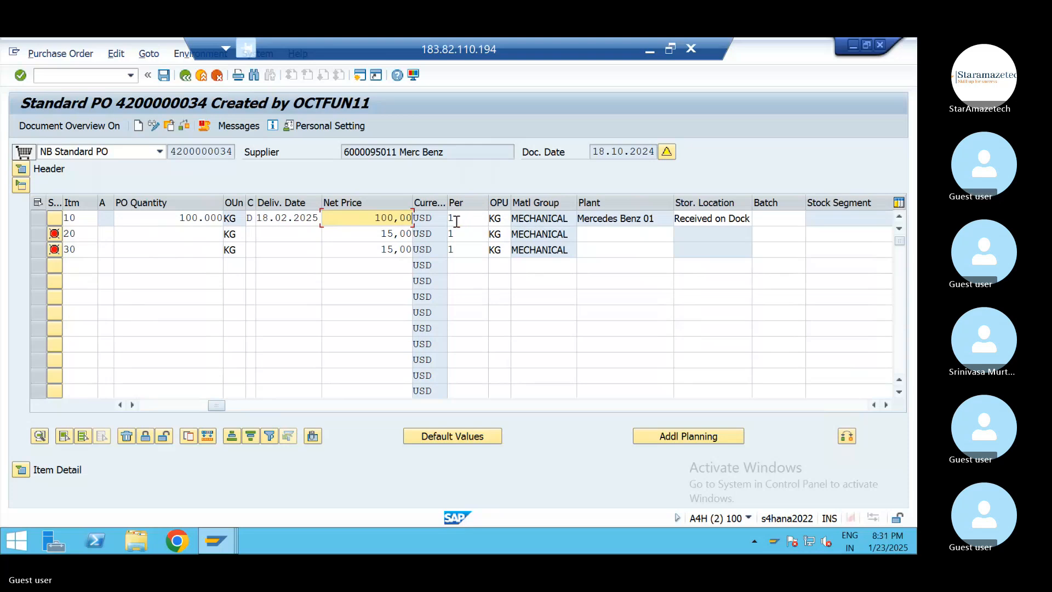
left_click(367, 228)
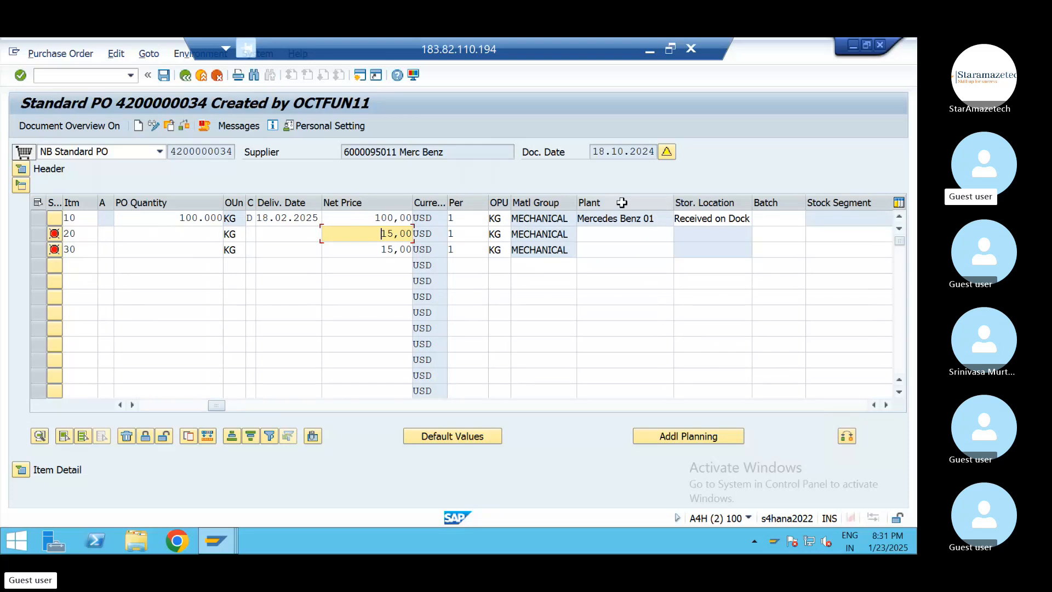
left_click_drag(456, 148, 328, 149)
left_click(328, 149)
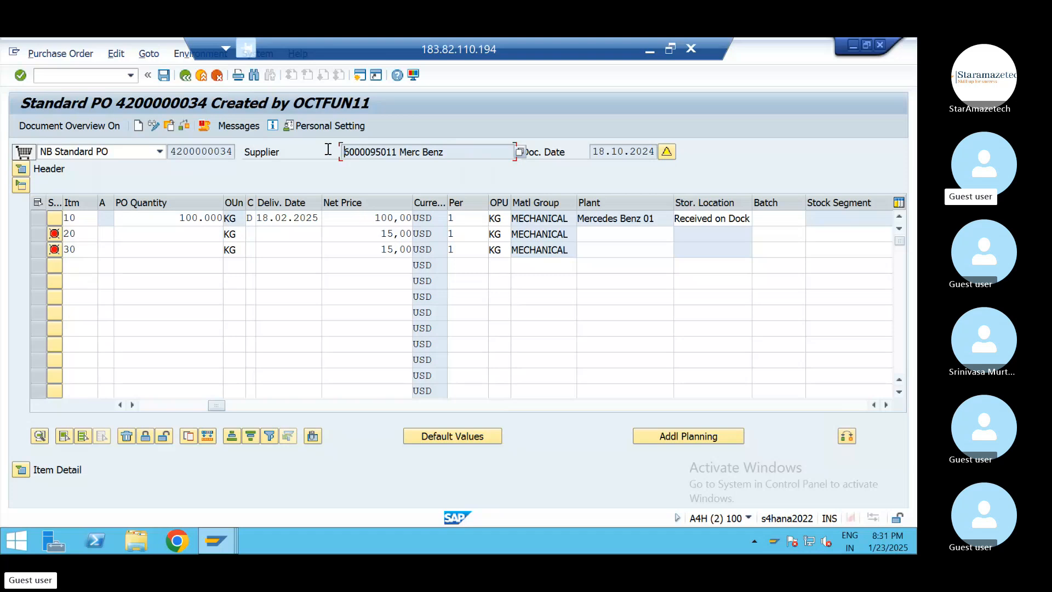
left_click(668, 49)
mouse_move(482, 538)
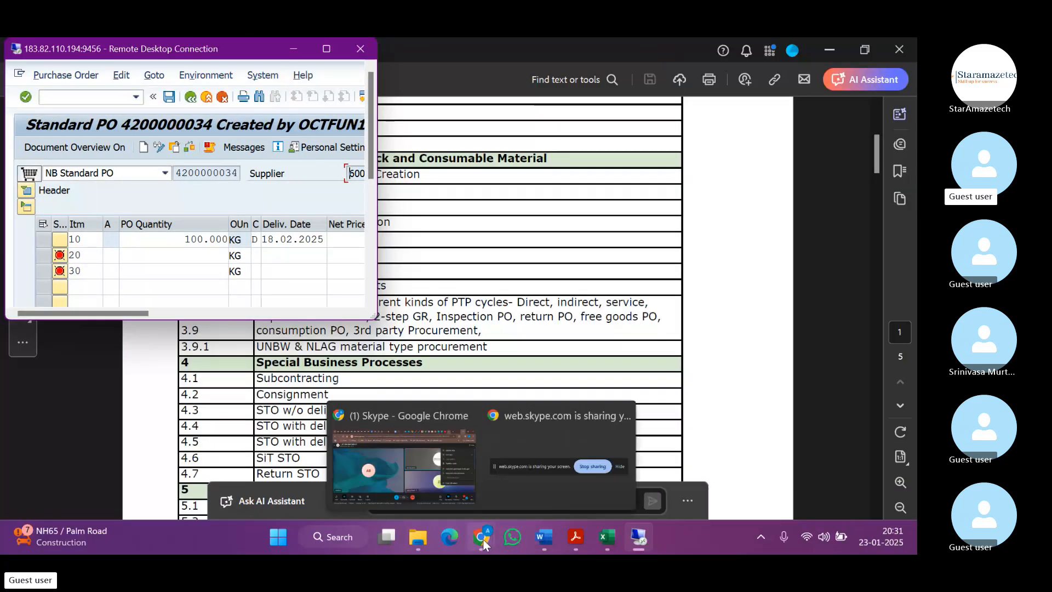
mouse_move(393, 463)
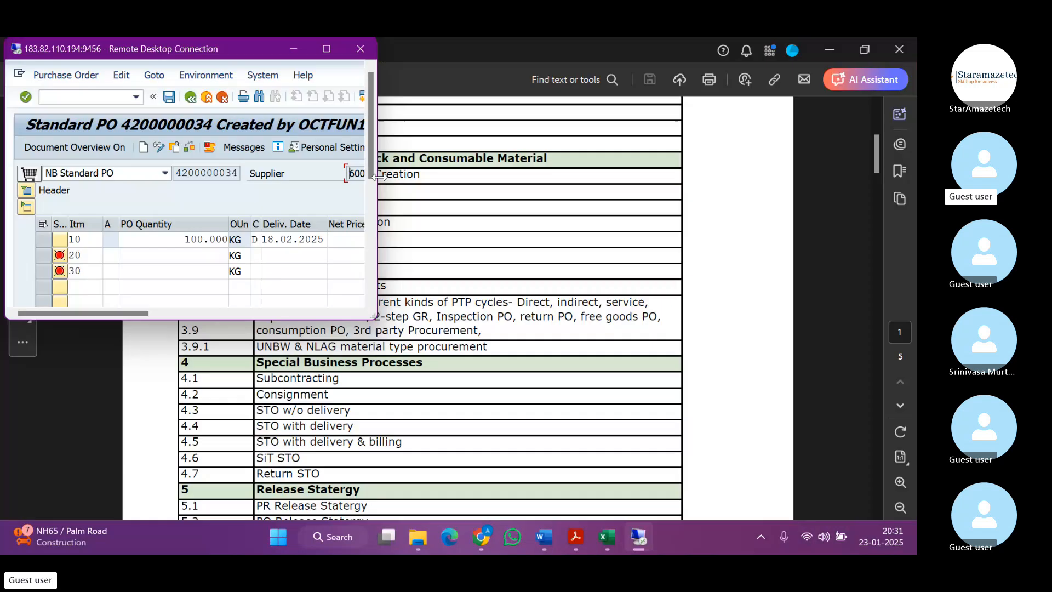
left_click(327, 50)
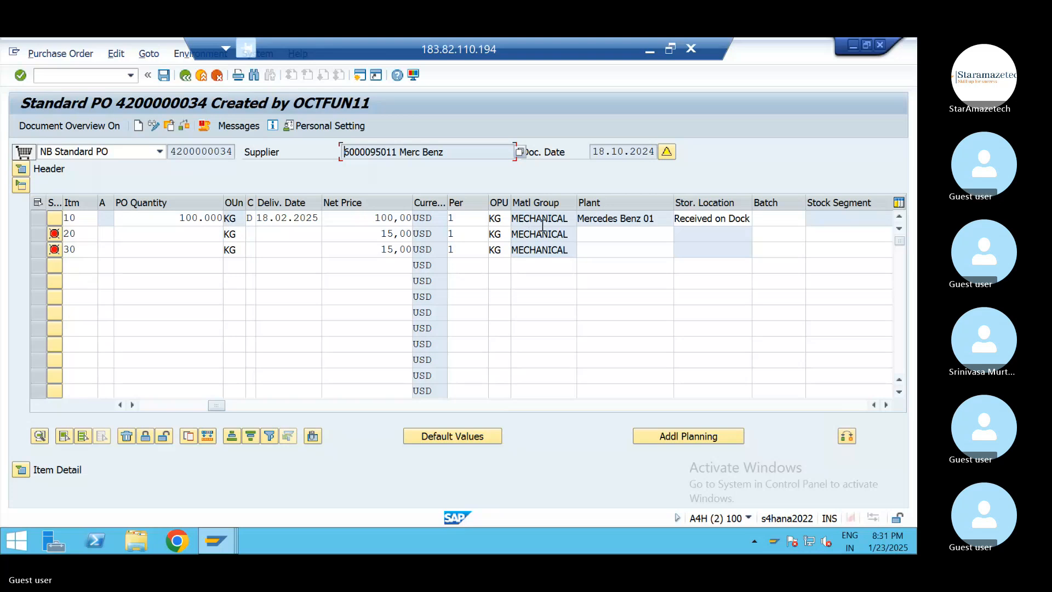
Examine item 10's plant, its delivery address in the item details, and its storage location and info record columns
left_click(614, 219)
left_click_drag(655, 219, 561, 229)
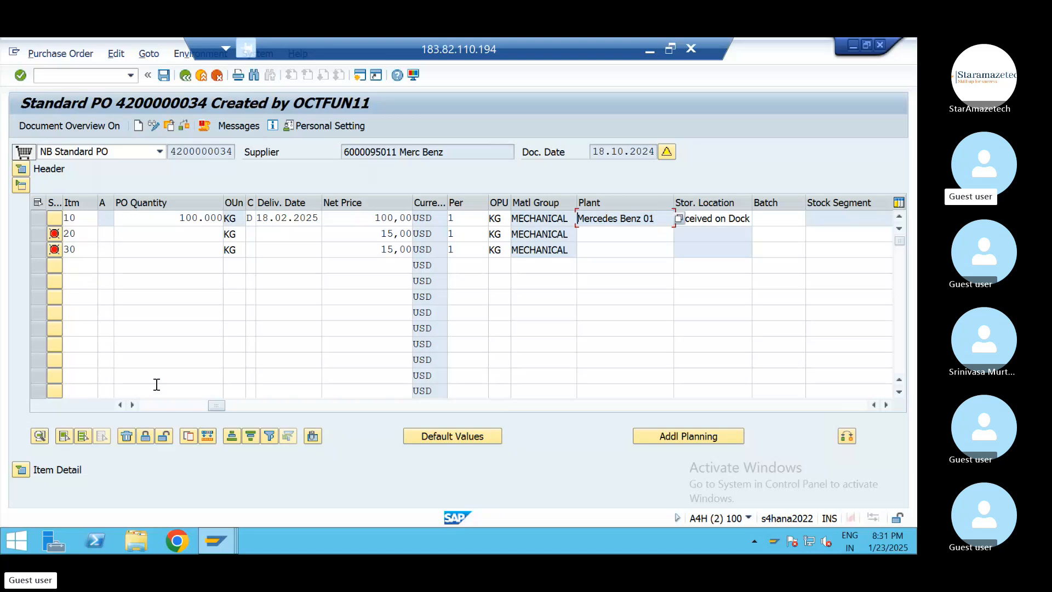
left_click(23, 471)
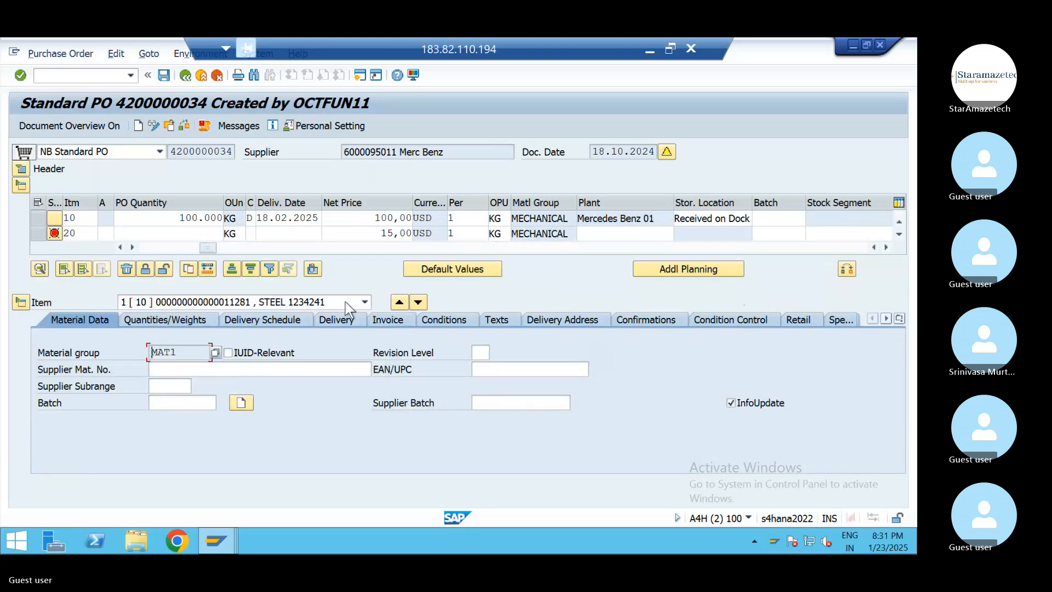
left_click(548, 324)
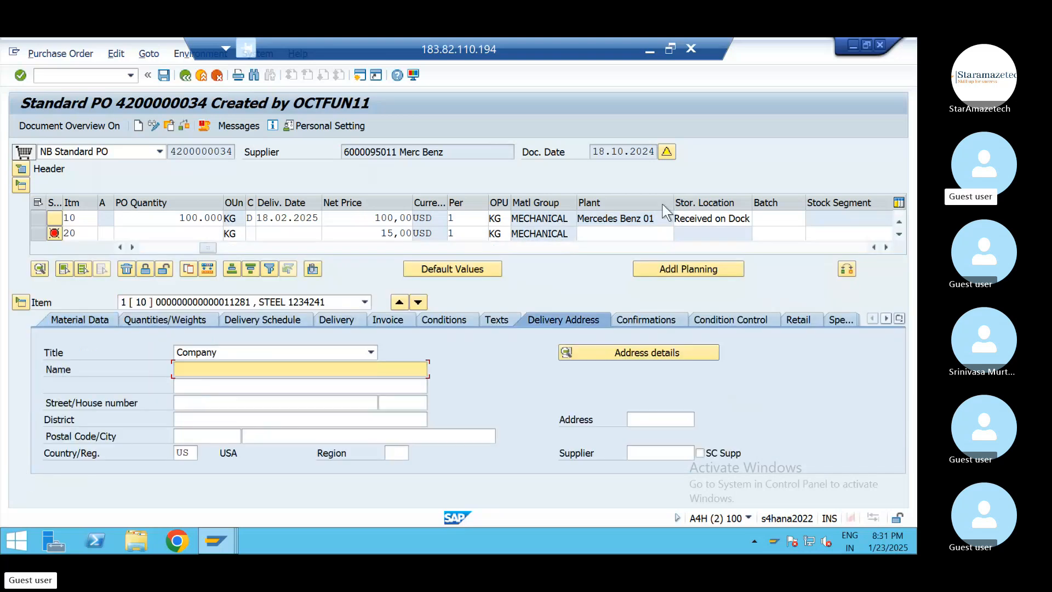
left_click(656, 218)
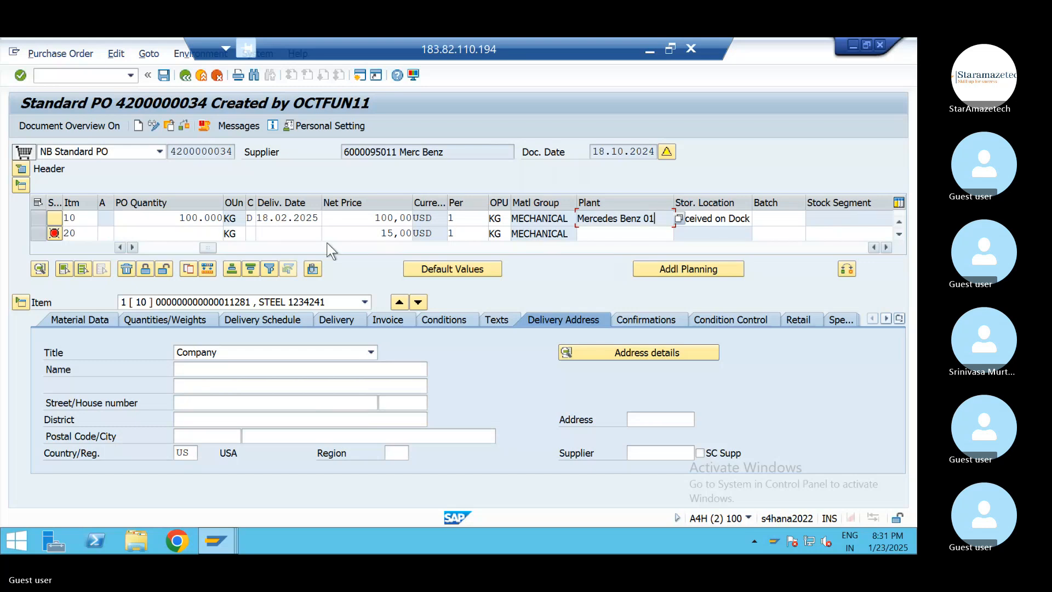
left_click_drag(206, 249, 384, 257)
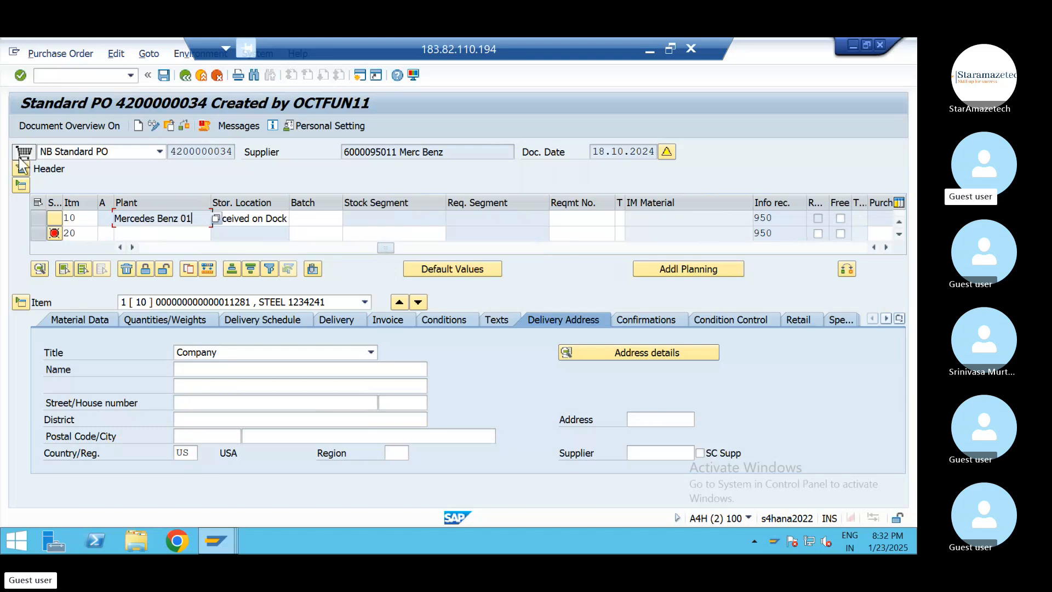
Review the purchase order's layout by viewing the header texts, collapsing the header and item overview, and checking the document overview
left_click(22, 173)
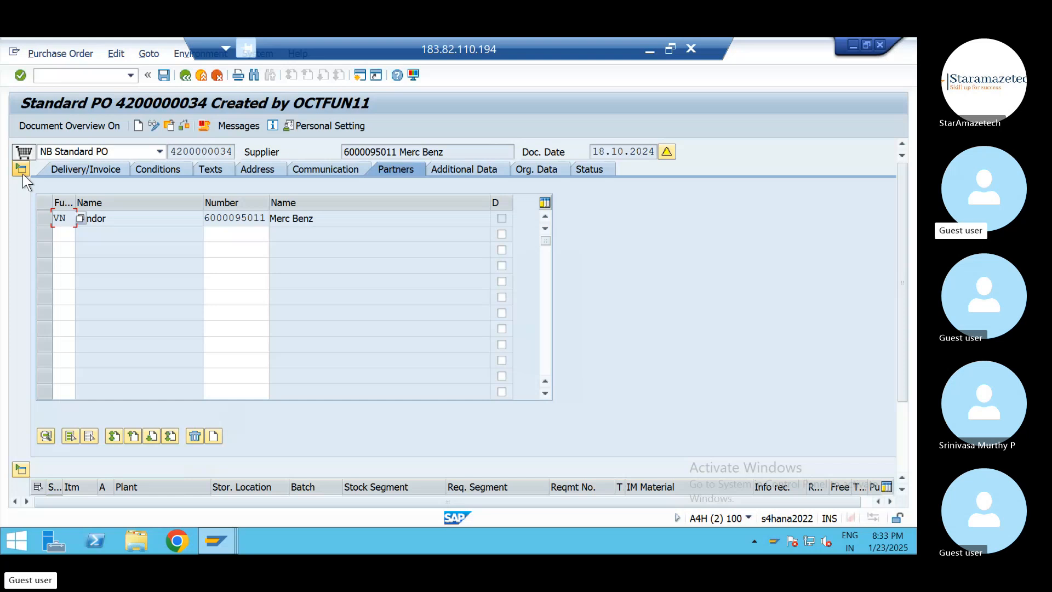
left_click(217, 172)
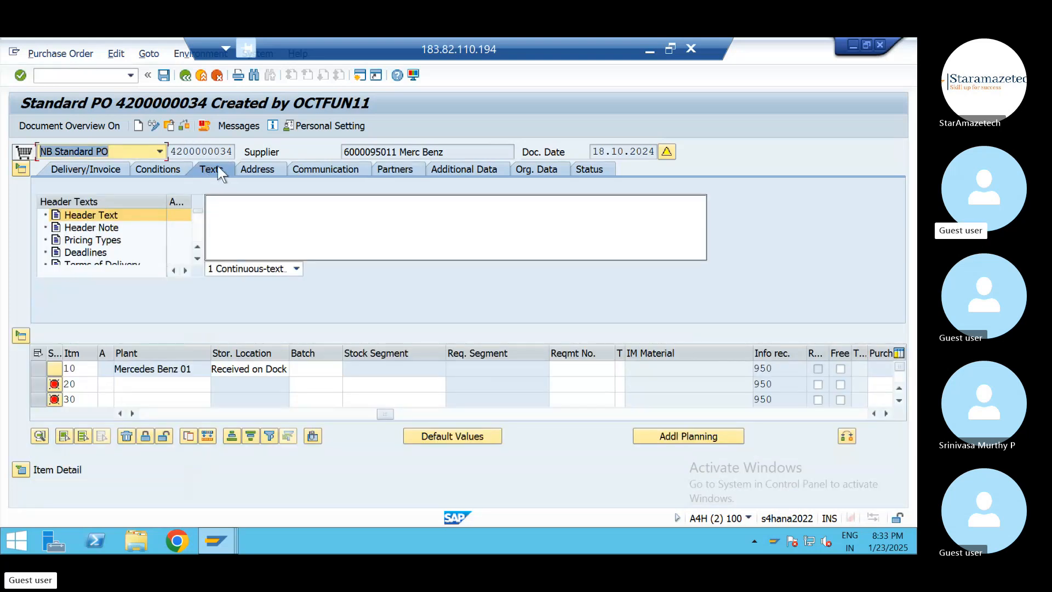
left_click(21, 170)
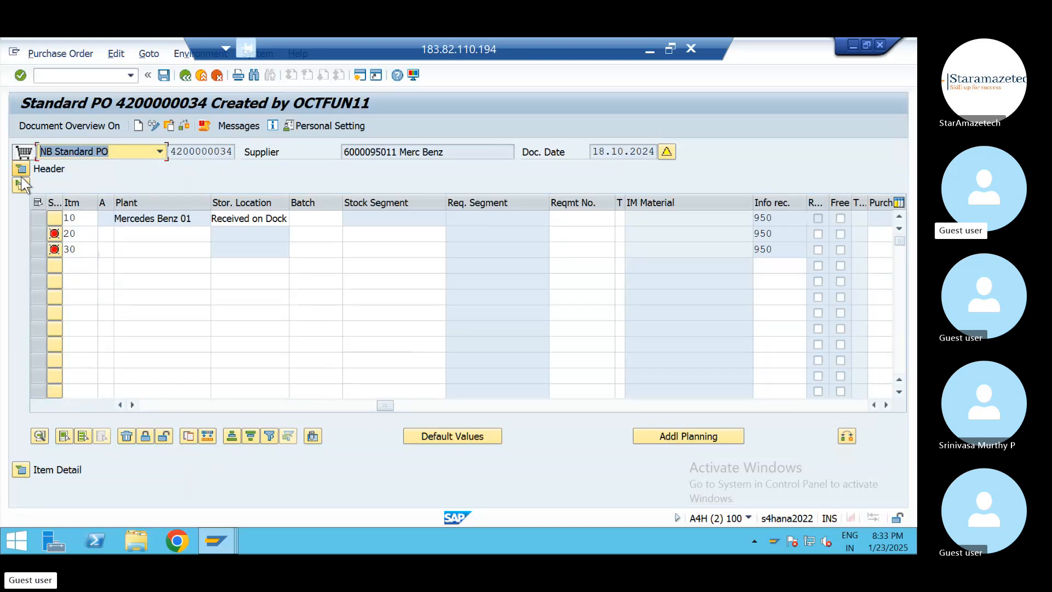
left_click(21, 186)
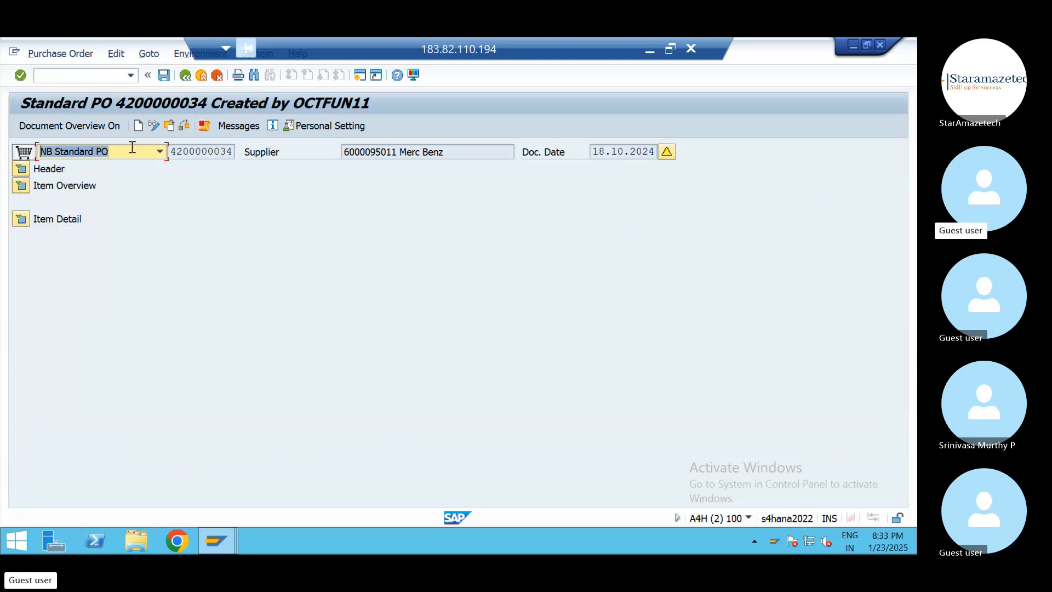
left_click(44, 127)
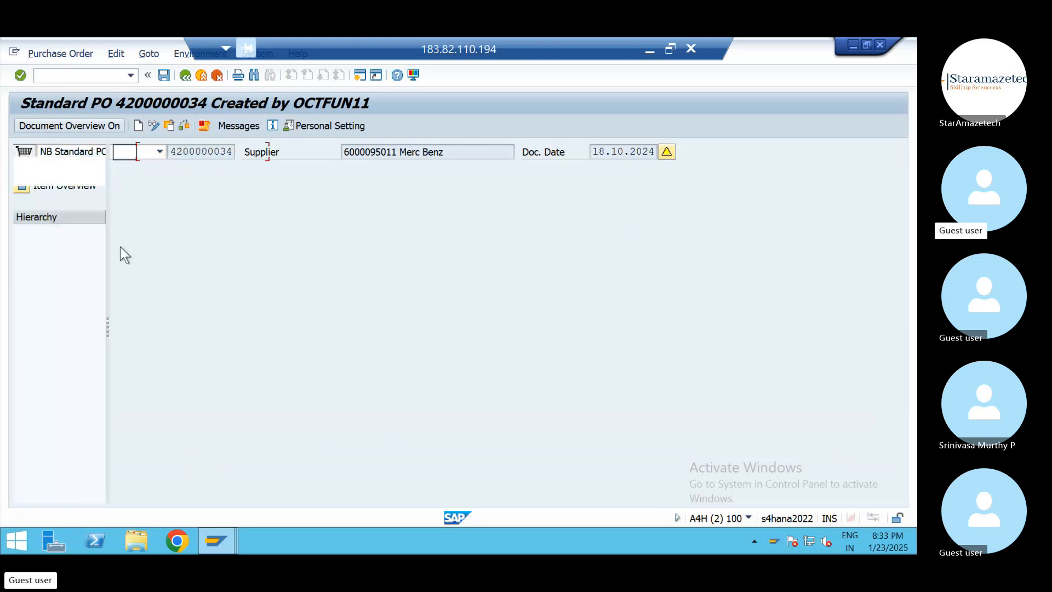
left_click(54, 128)
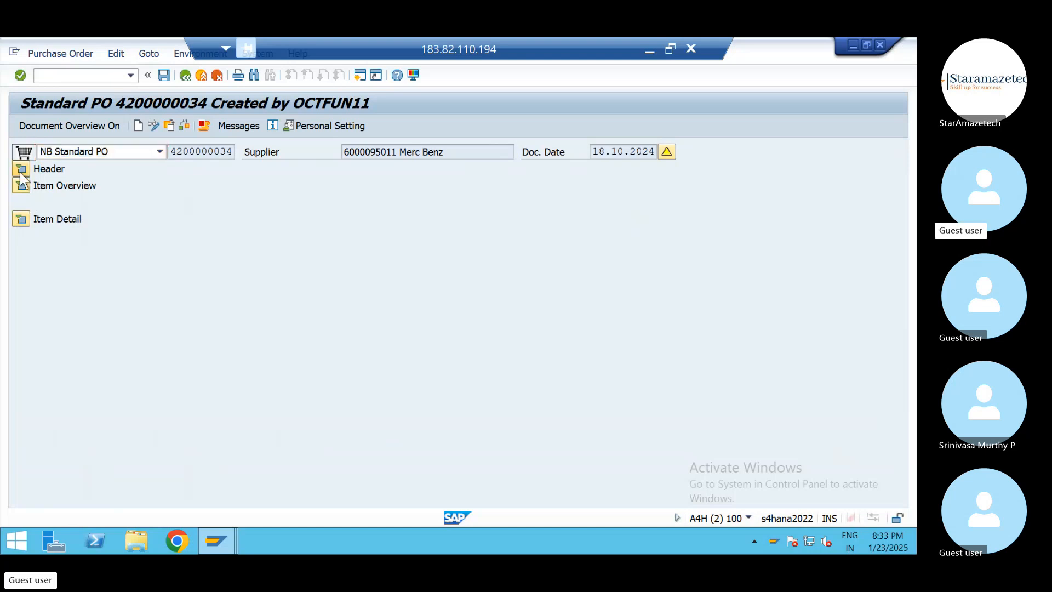
Expand the header and item overview, and enter the header text "Returns within 30 days if there are quality issues."
left_click(22, 169)
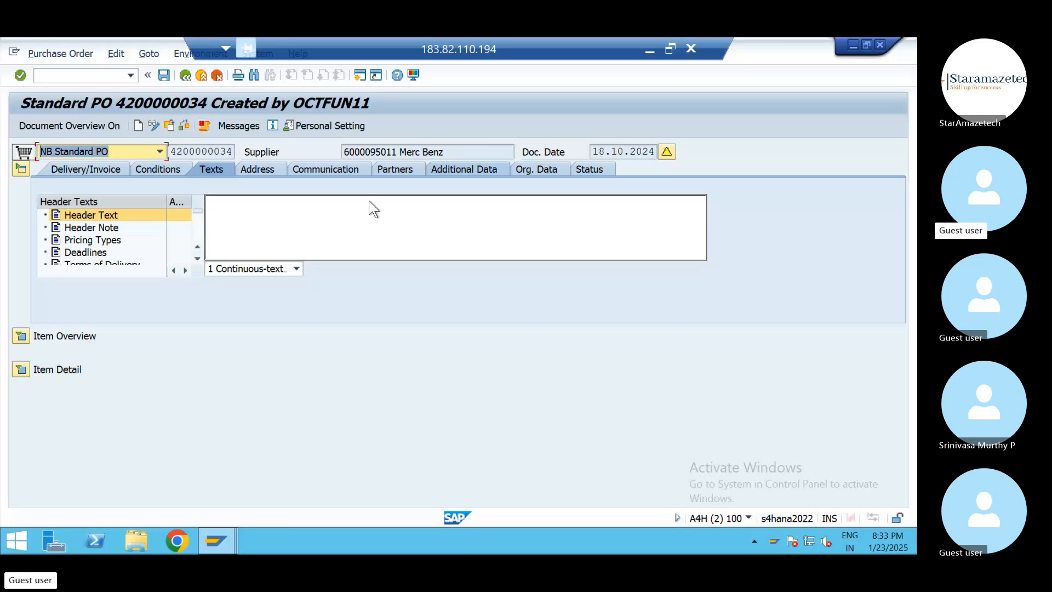
left_click(21, 335)
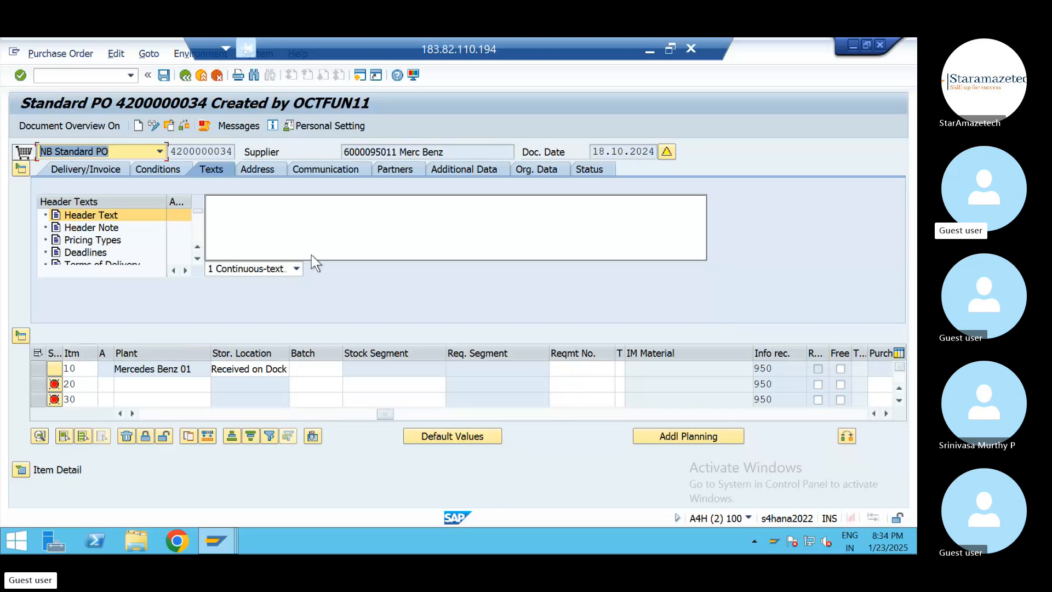
left_click(310, 233)
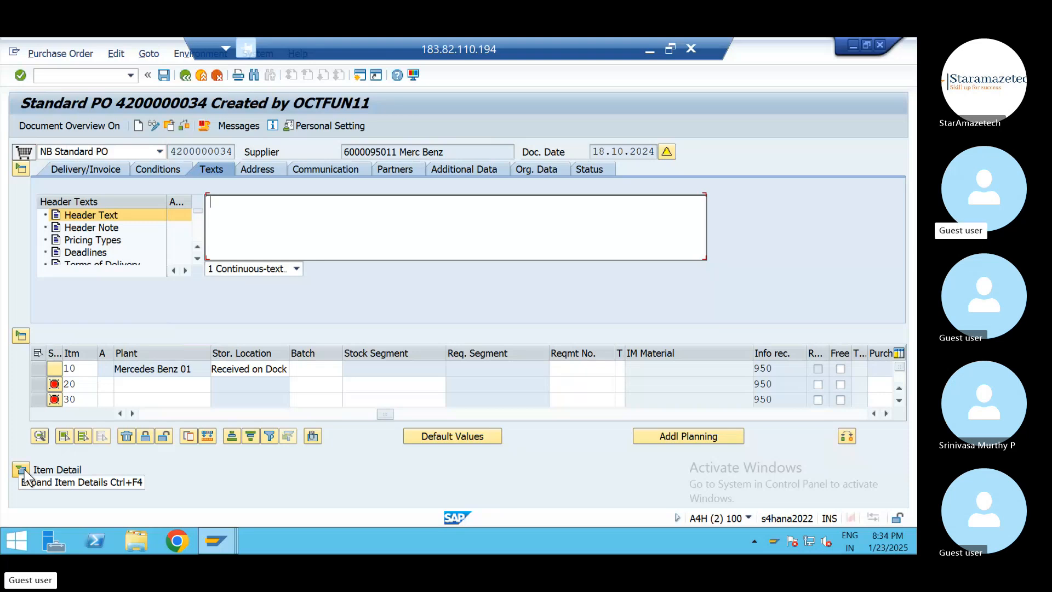
type("Returns")
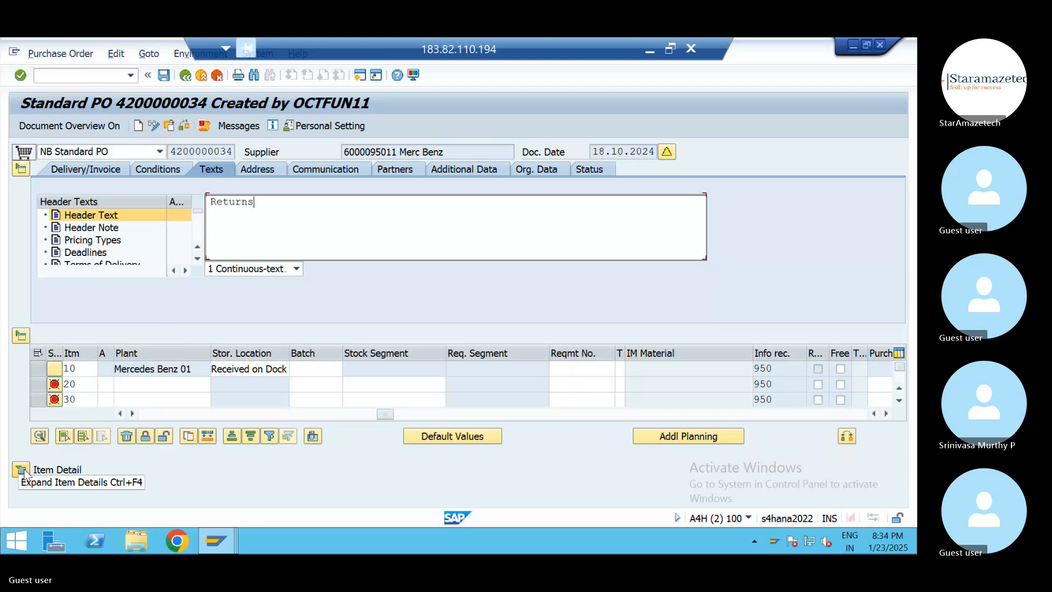
type(" within")
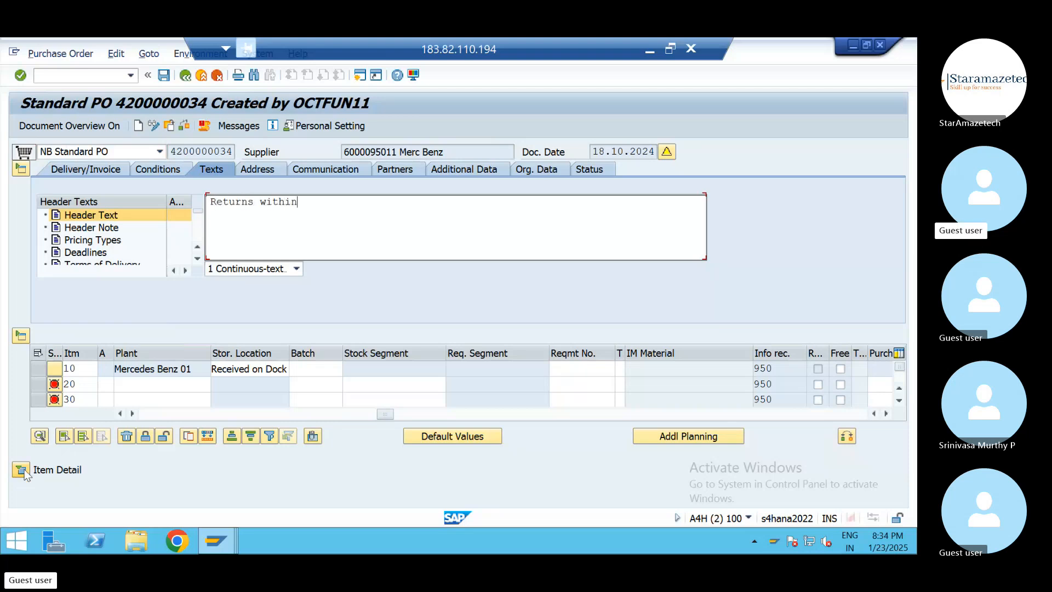
type(" 30 days if ")
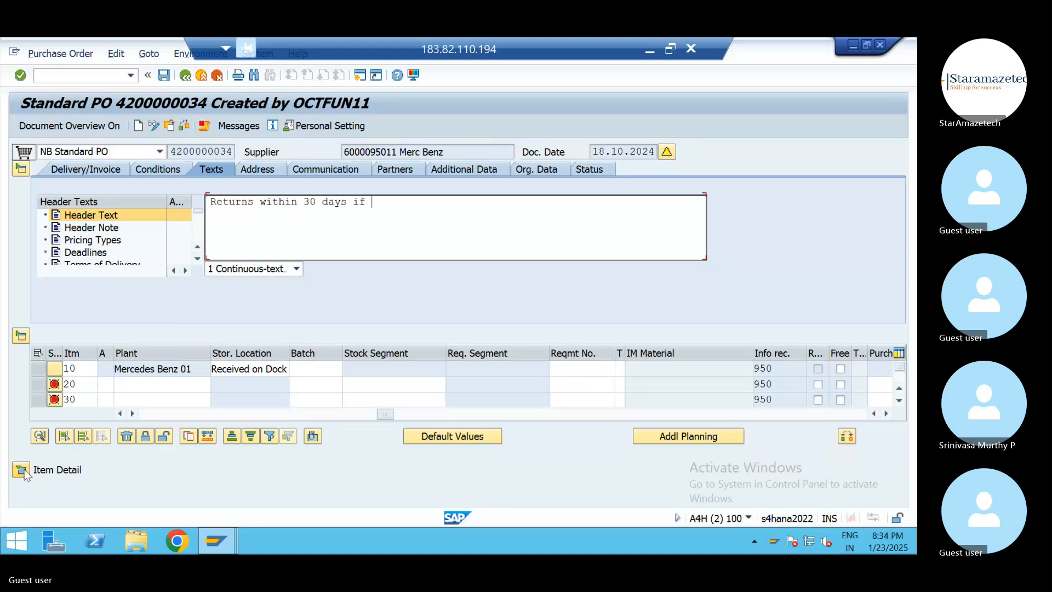
type("q")
key("BackSpace")
type("there are")
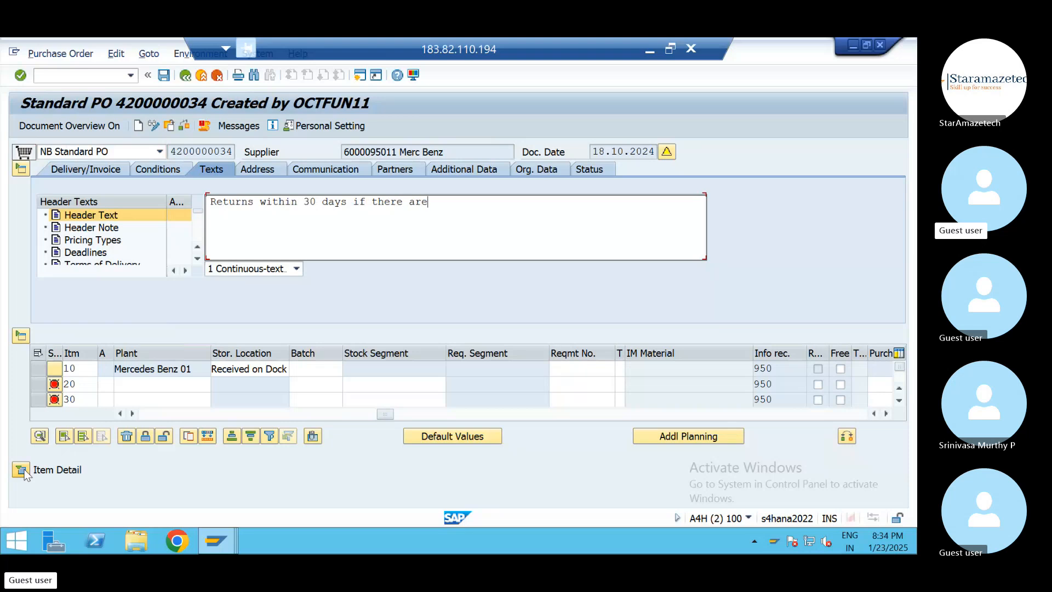
type(" qua")
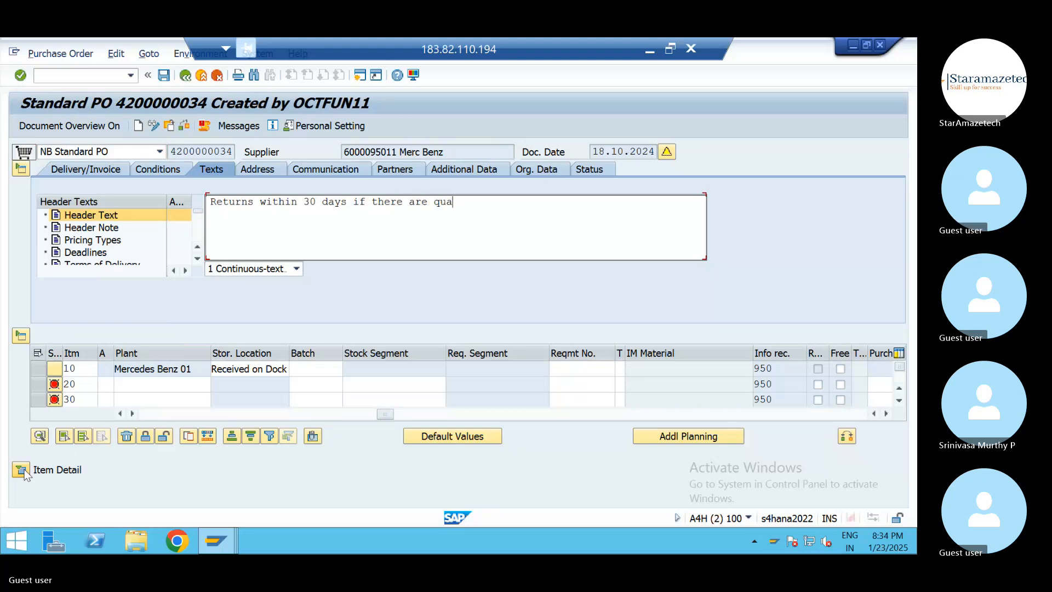
type("lity issues.")
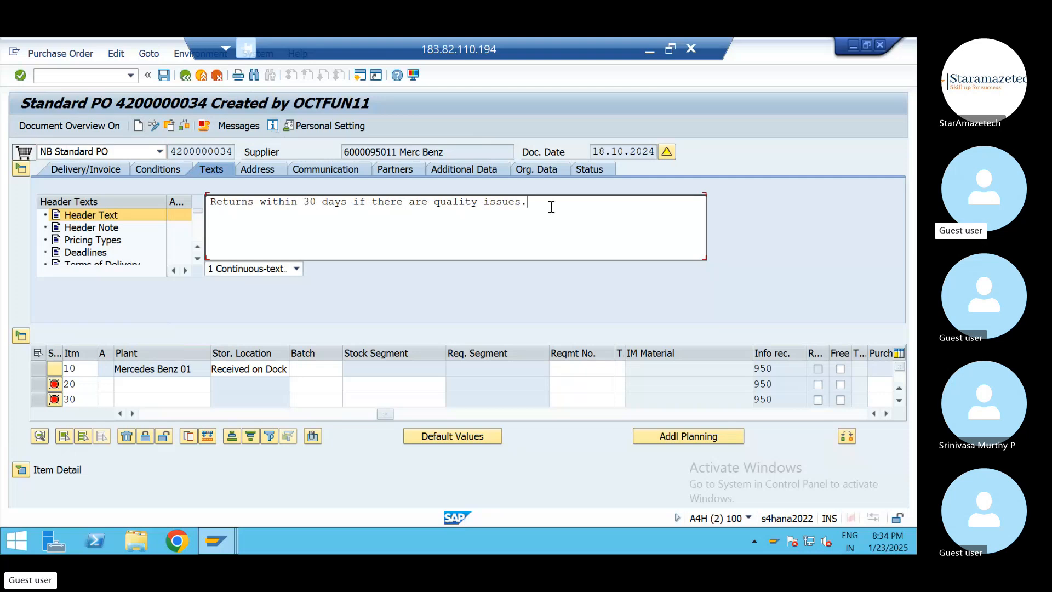
left_click_drag(550, 207, 209, 183)
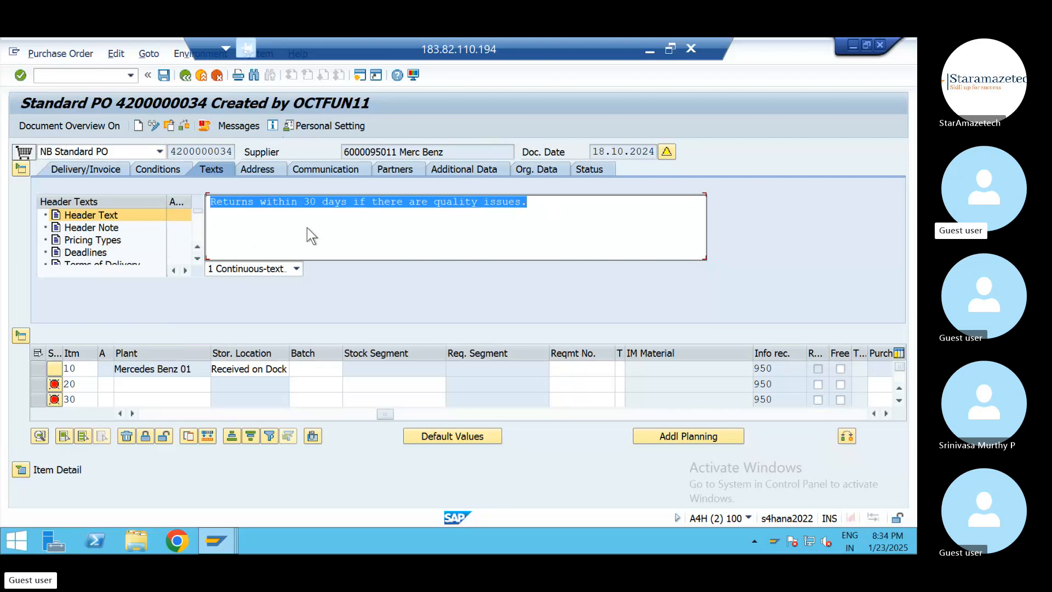
Delete items 20 and 30 from the purchase order and save the order despite the system messages
left_click(55, 397)
left_click(40, 383, "ctrl")
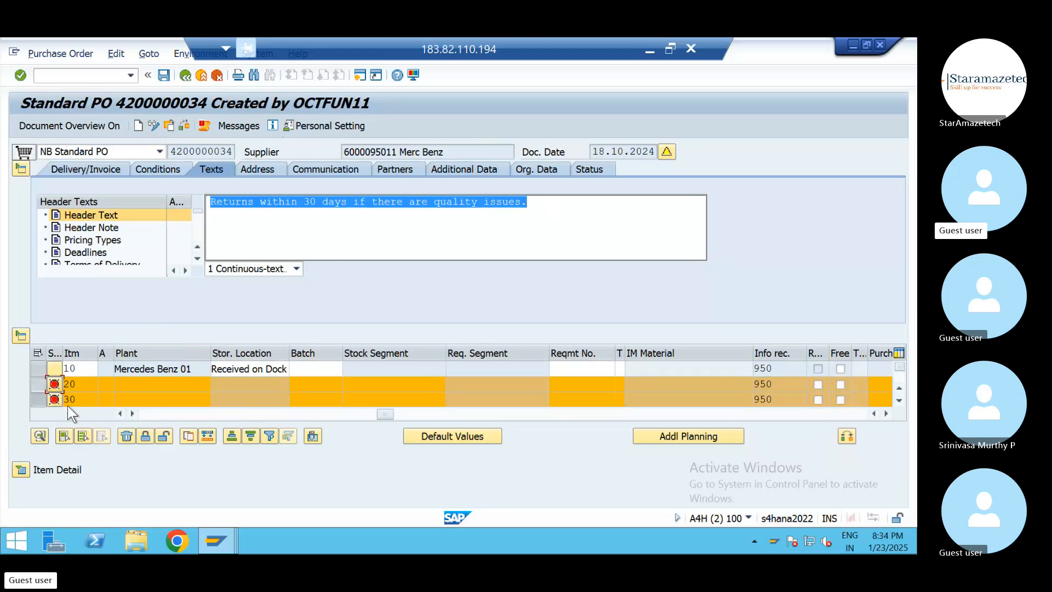
left_click(126, 435)
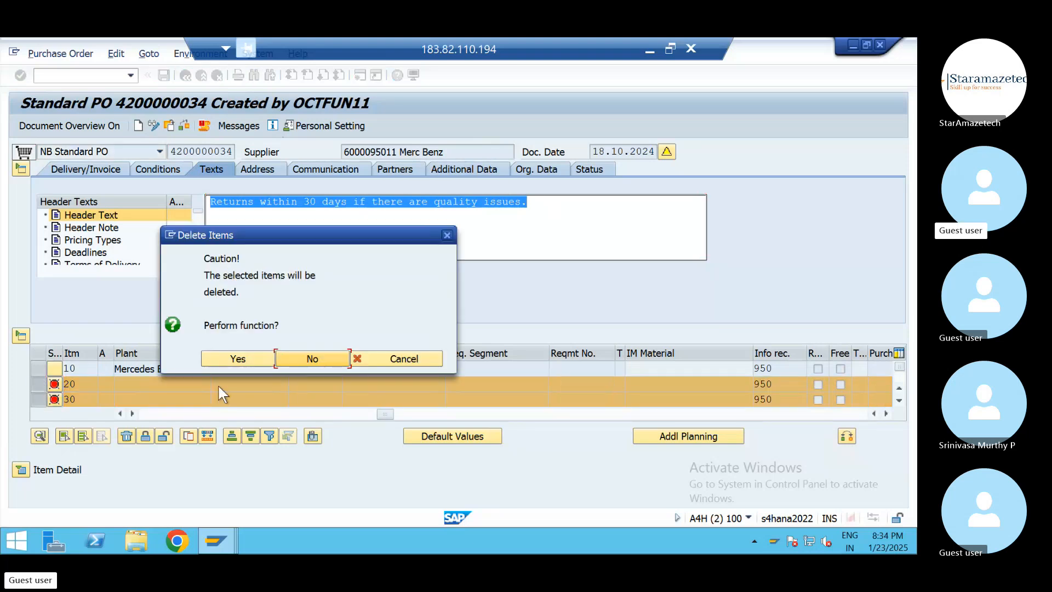
left_click(228, 358)
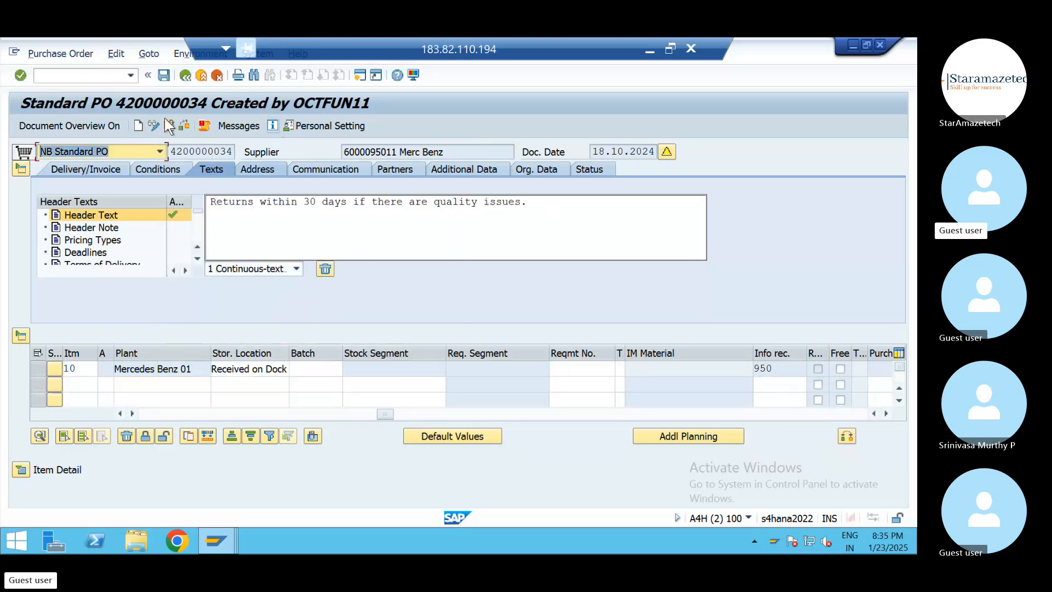
left_click(164, 75)
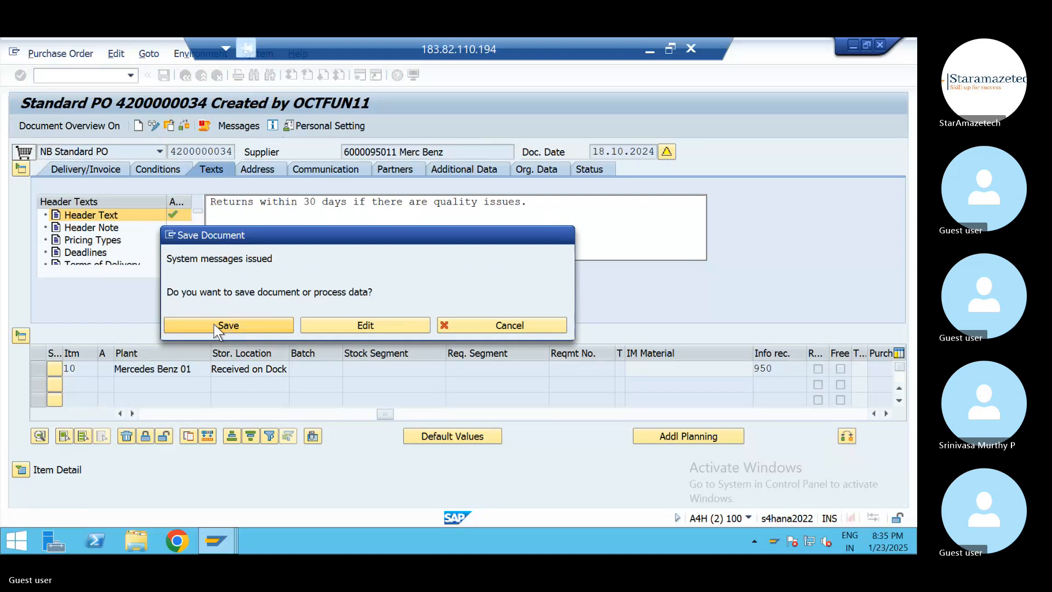
left_click(214, 324)
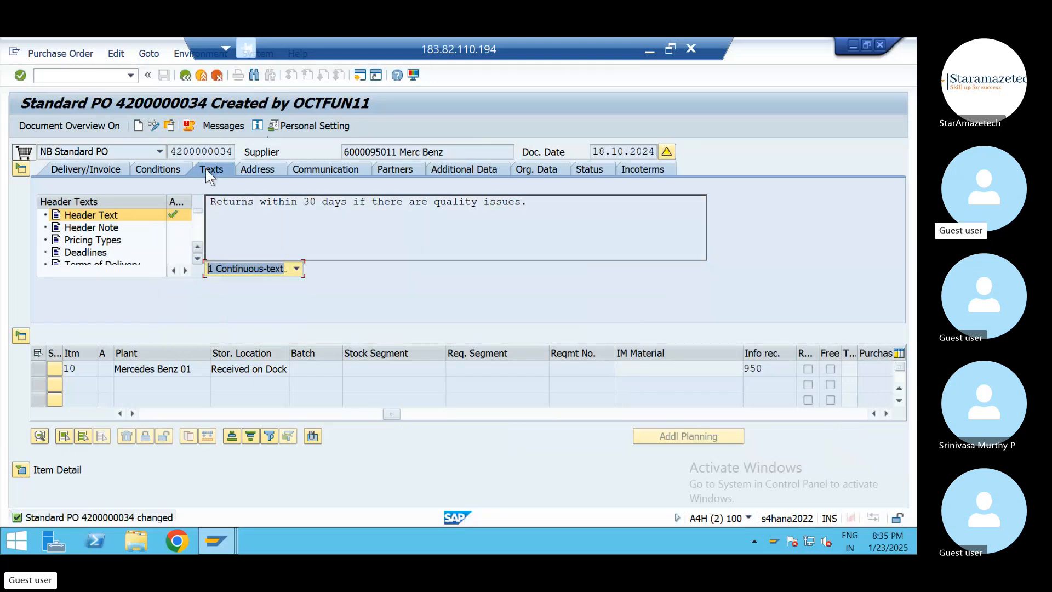
Check the saved purchase order's output screen and its system messages, and return to the order
left_click(216, 124)
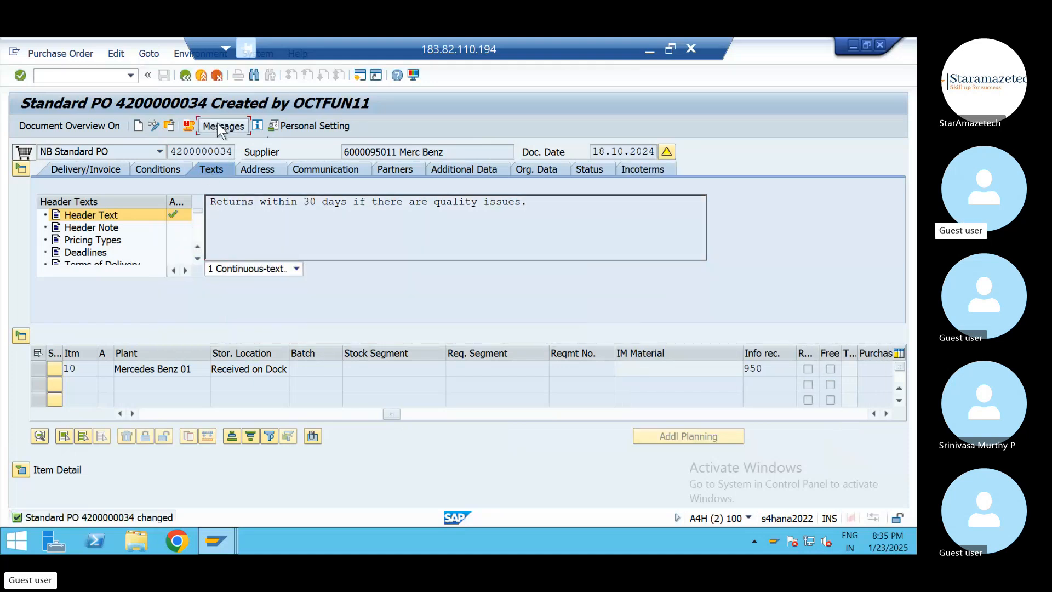
left_click(189, 76)
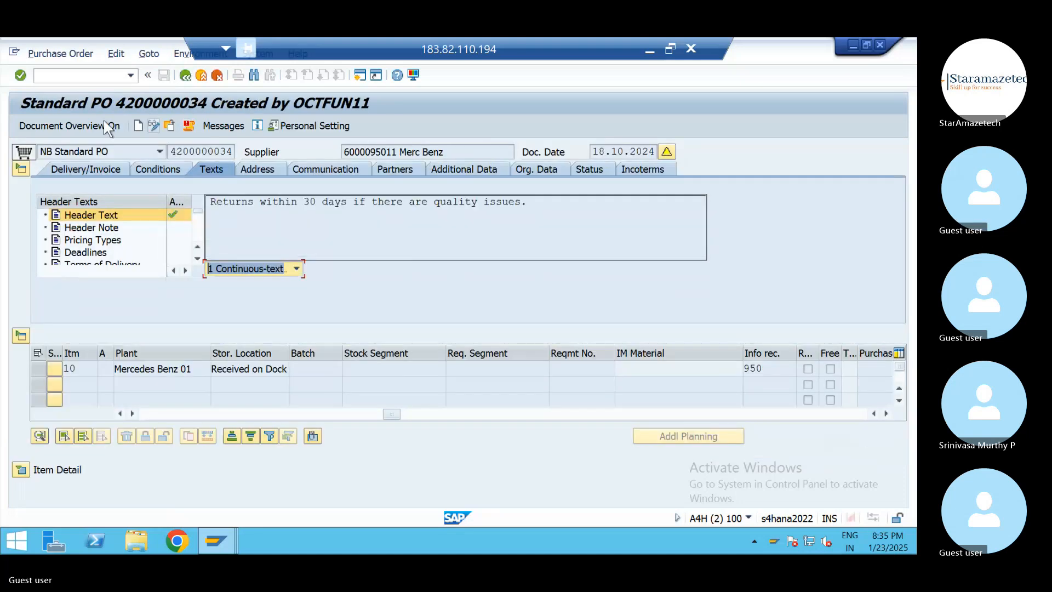
left_click(189, 126)
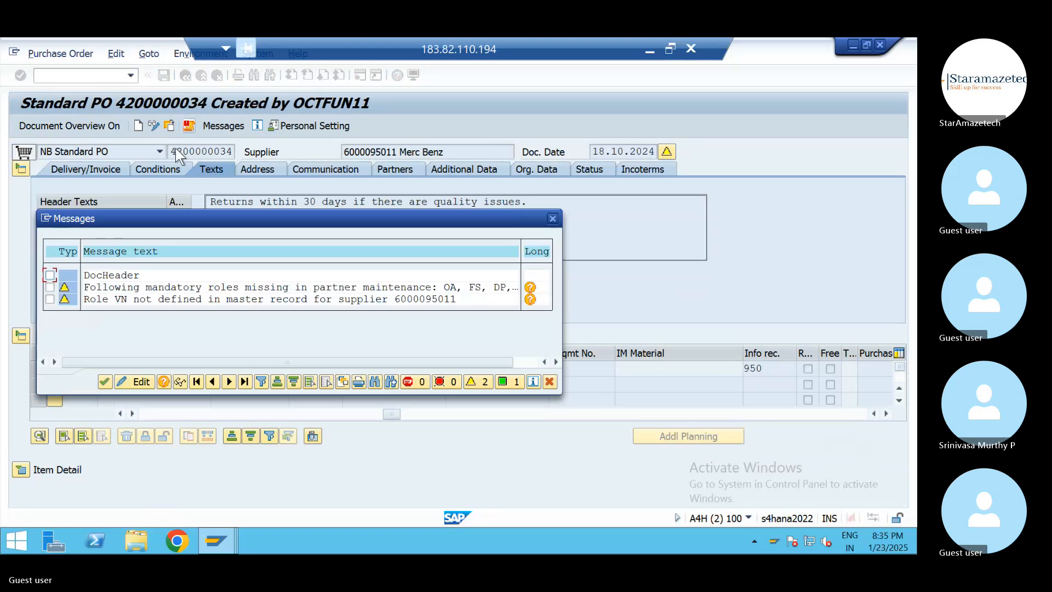
left_click(104, 377)
left_click(103, 382)
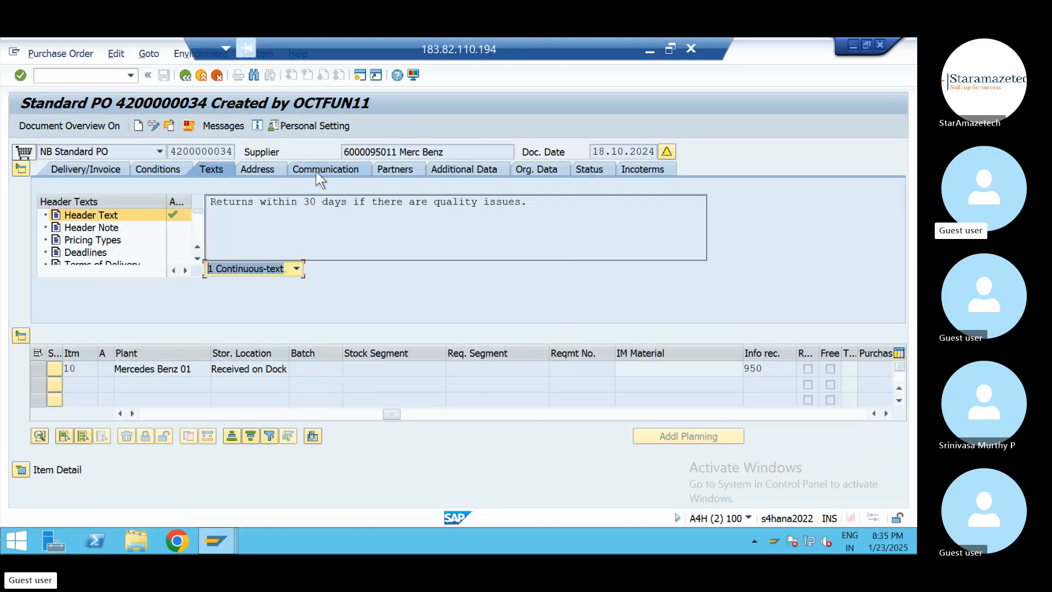
Switch the purchase order to change mode and add a new output item in its output screen
left_click(56, 54)
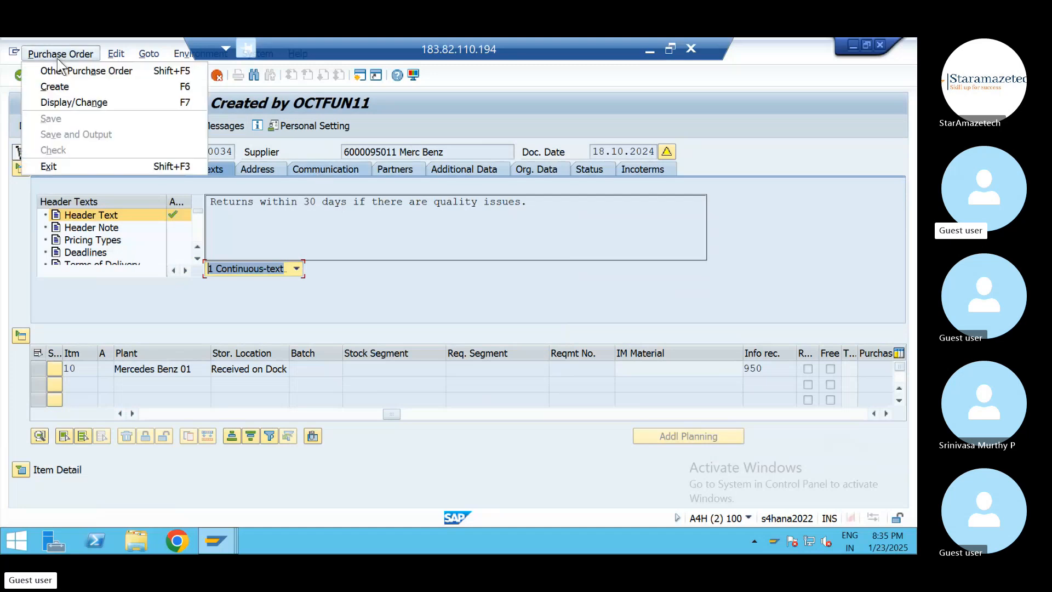
left_click(90, 99)
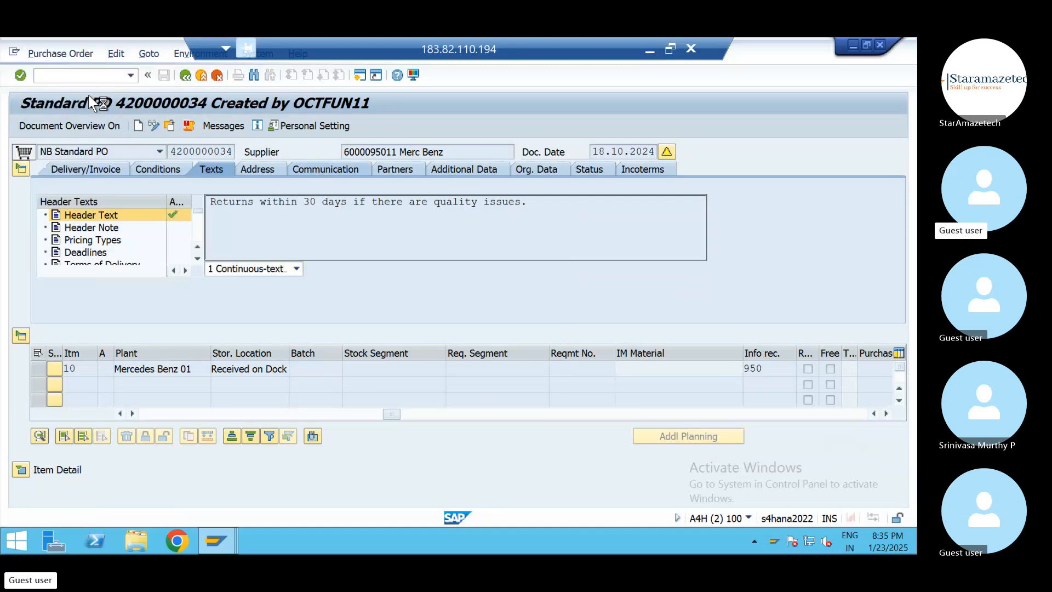
left_click(224, 127)
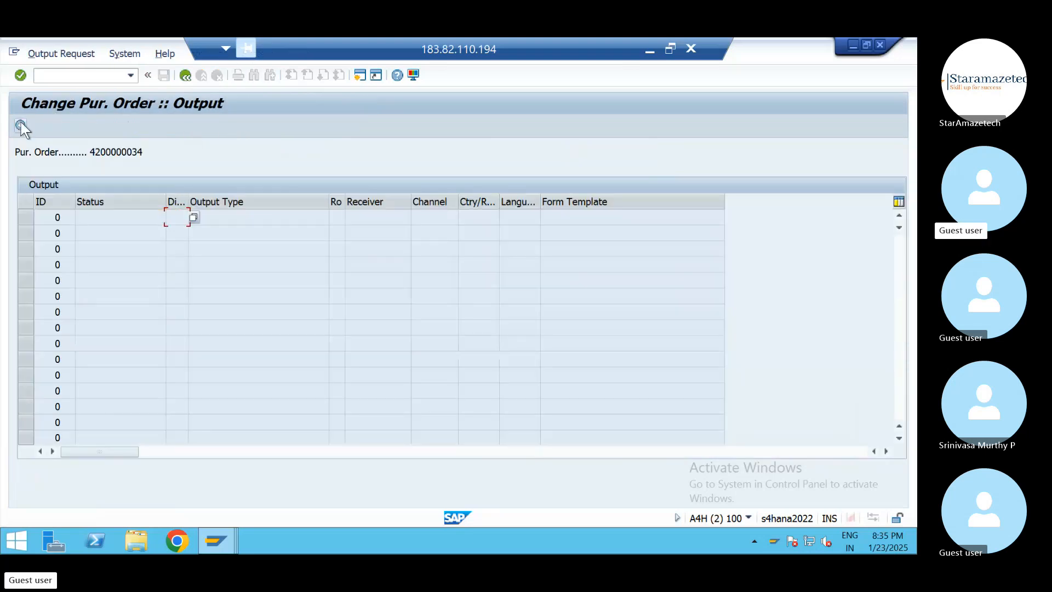
left_click(21, 126)
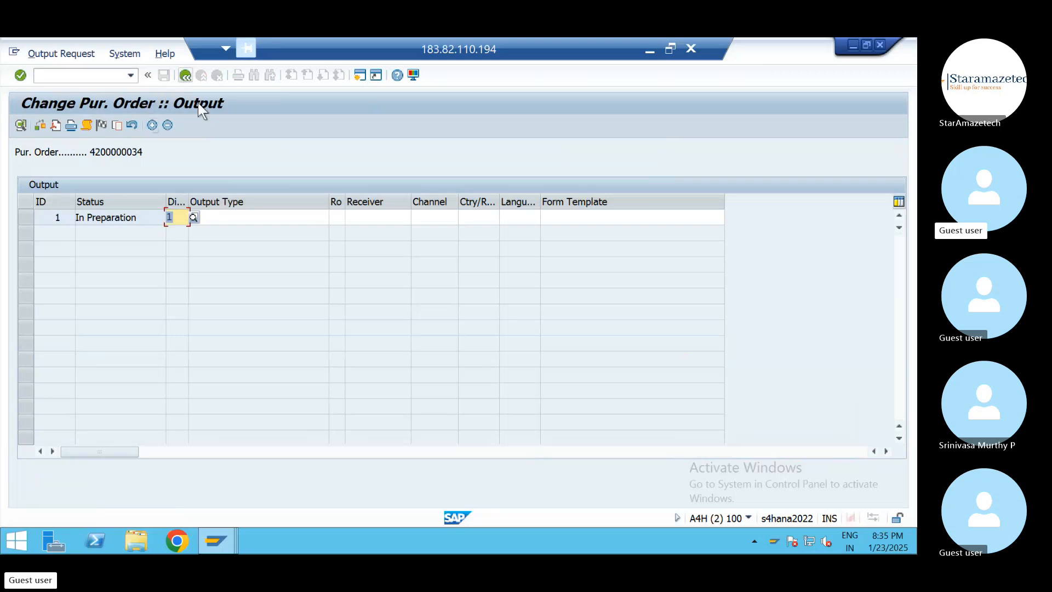
Set the new output item's output type to CK01 and try to display its document
left_click(252, 215)
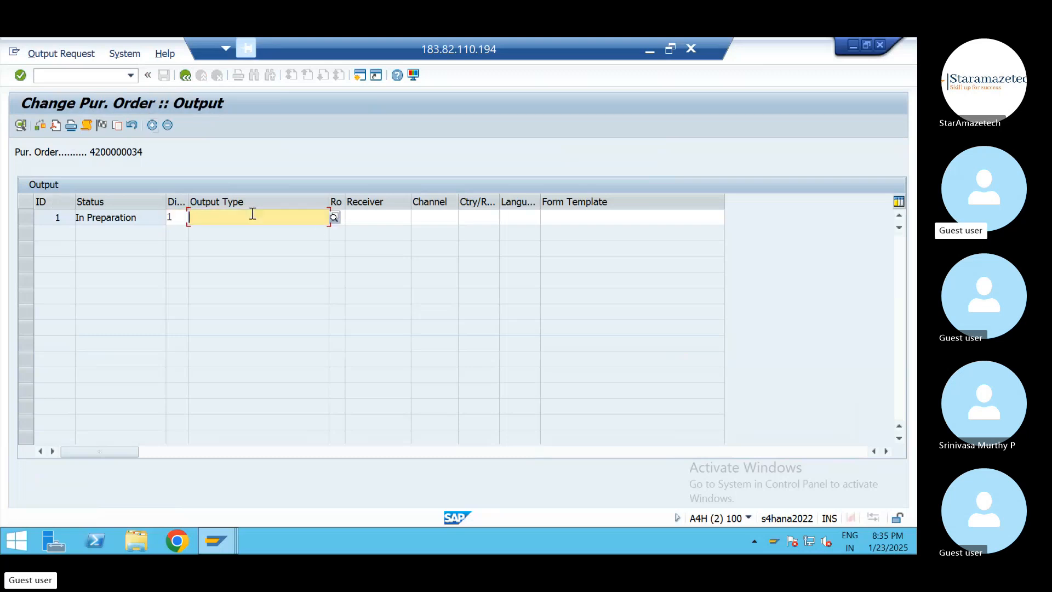
left_click(333, 218)
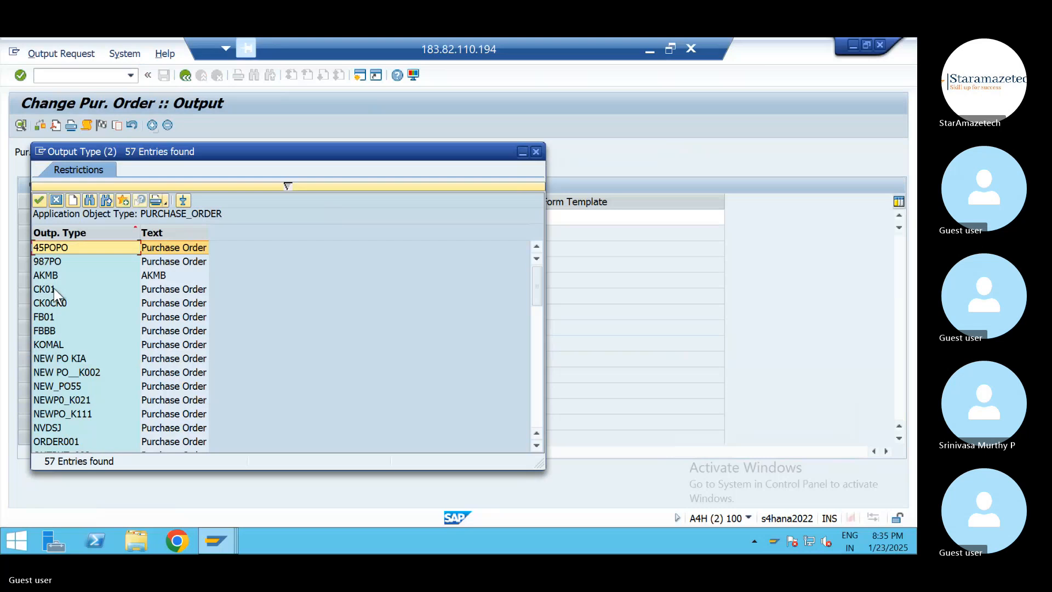
double_click(54, 289)
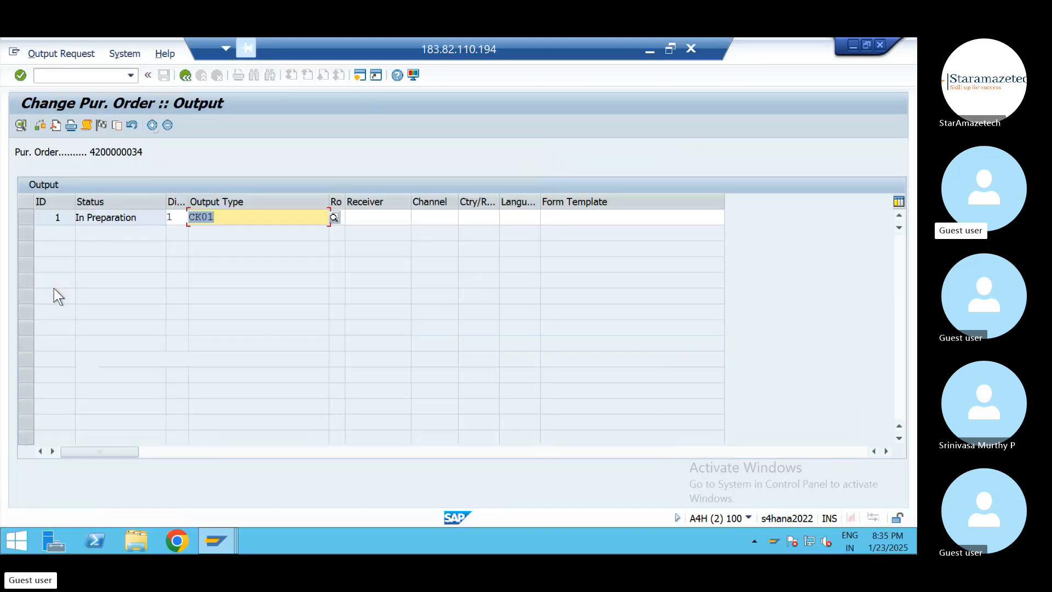
key("Return")
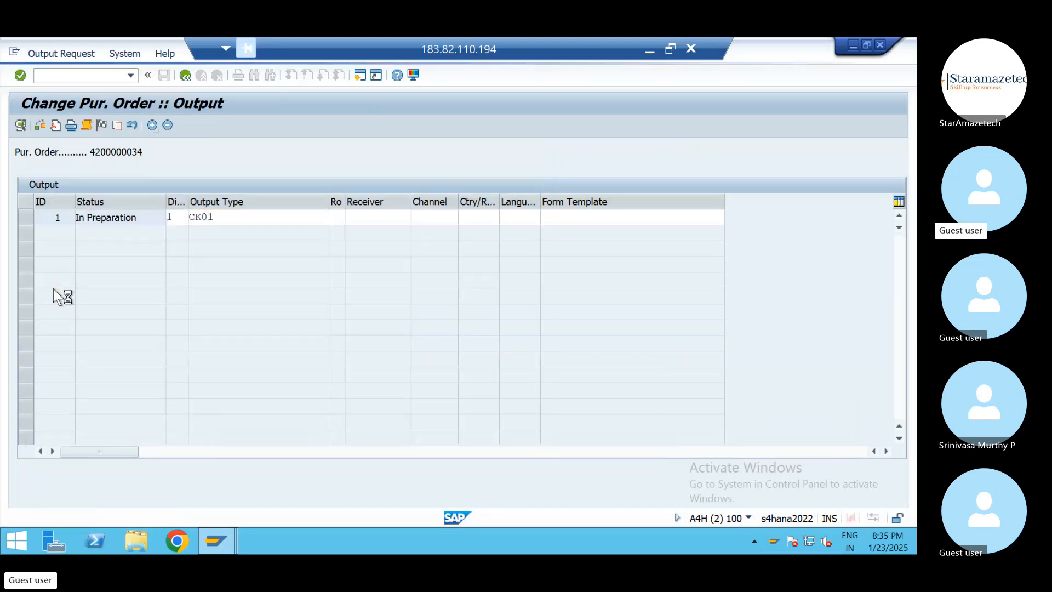
key("Return")
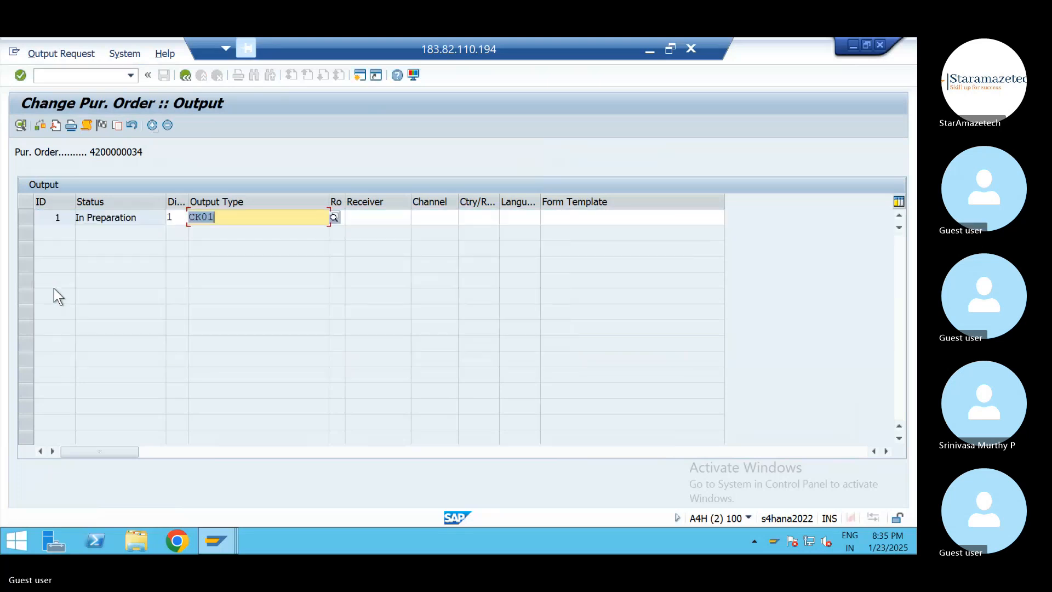
key("F4")
left_click(256, 248)
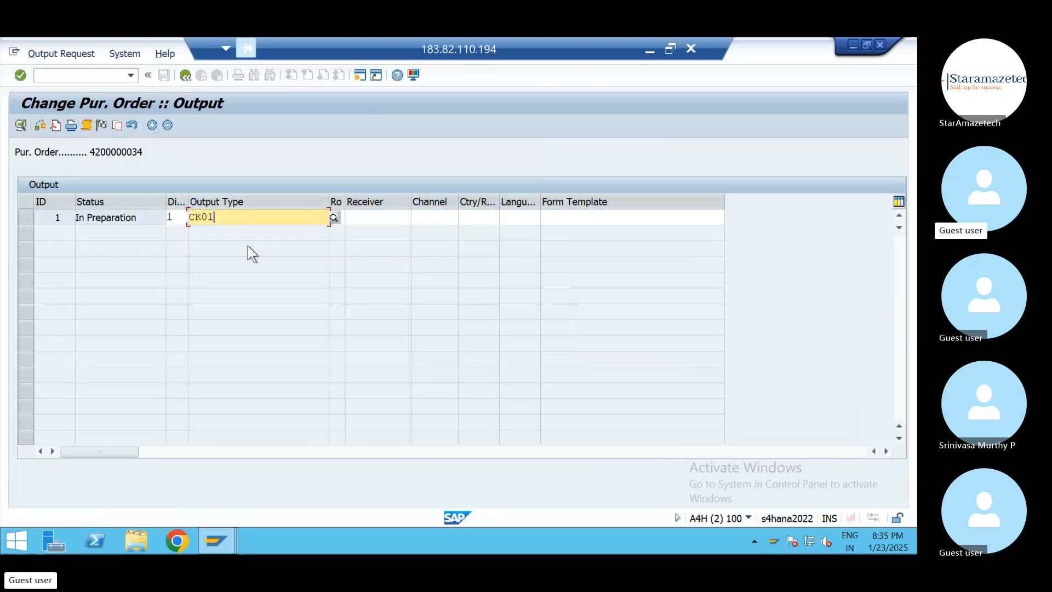
left_click(52, 126)
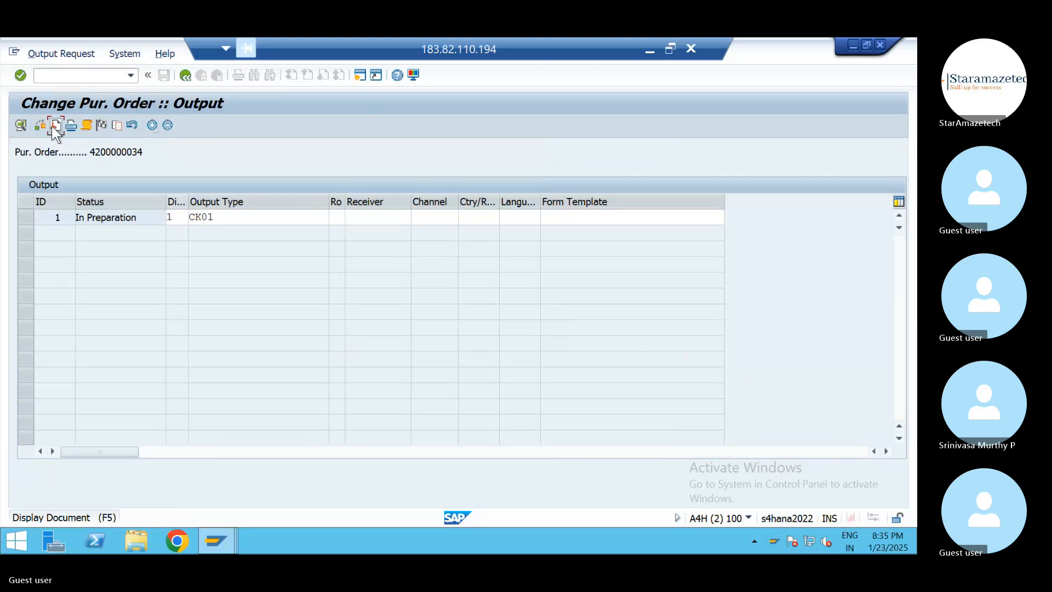
key("Return")
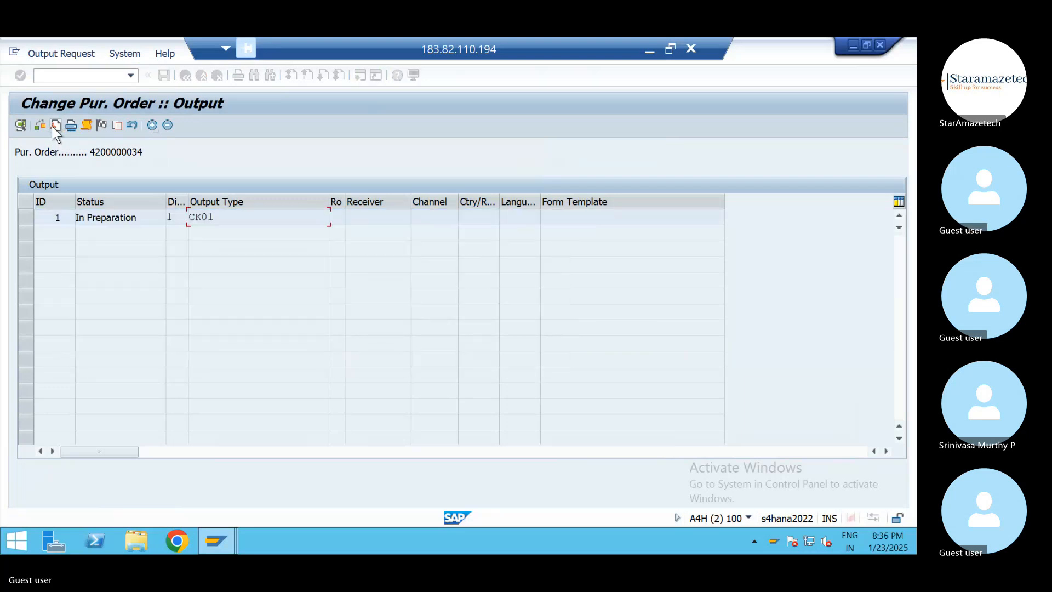
Set the output item's form template to MM_PUR_PURCHASE_ORDER, try to display its document, and dismiss the messages
left_click(621, 217)
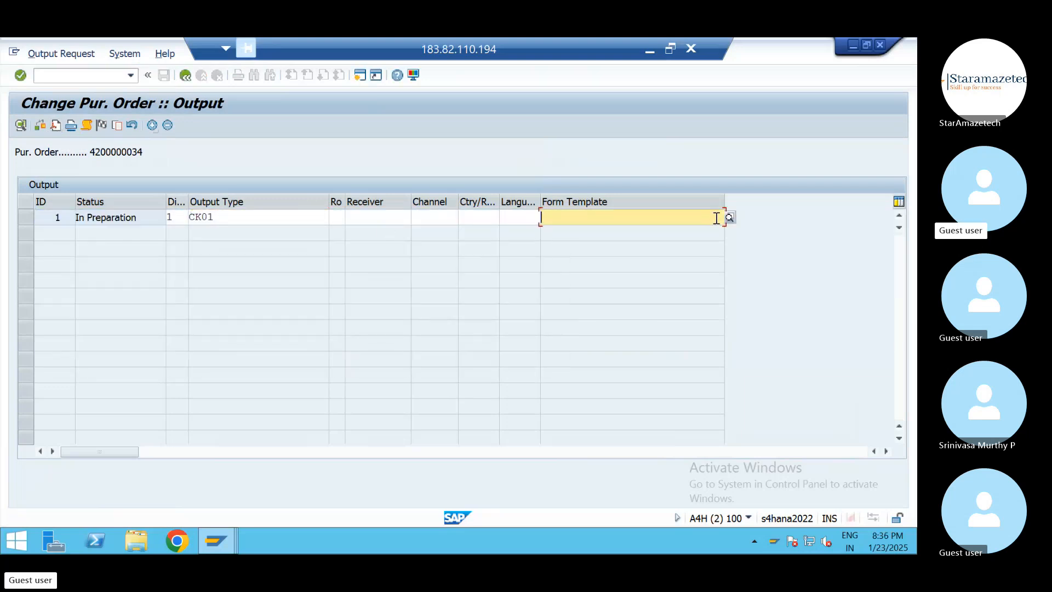
left_click(729, 218)
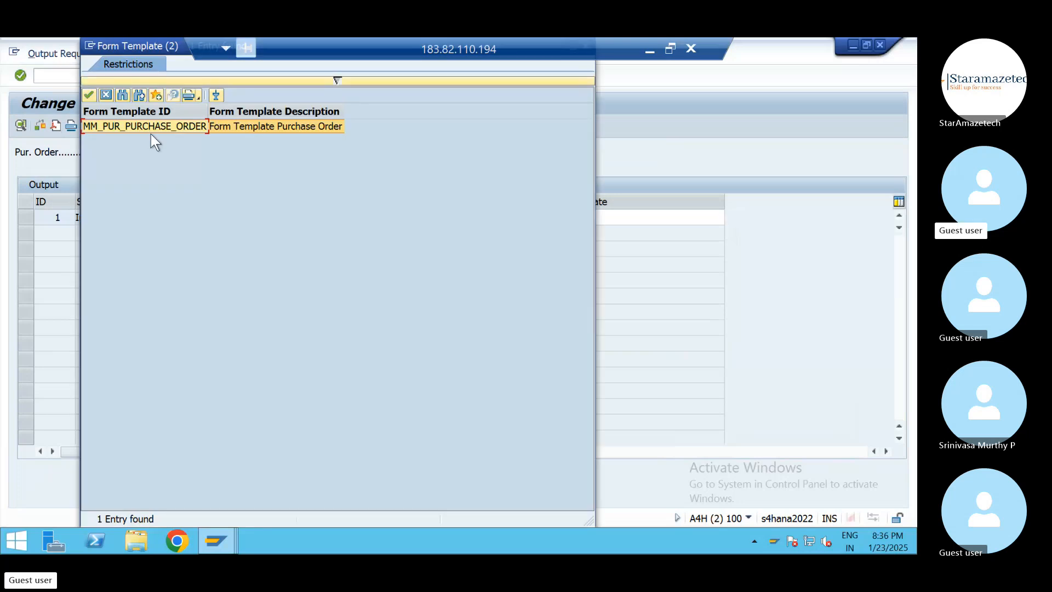
double_click(150, 125)
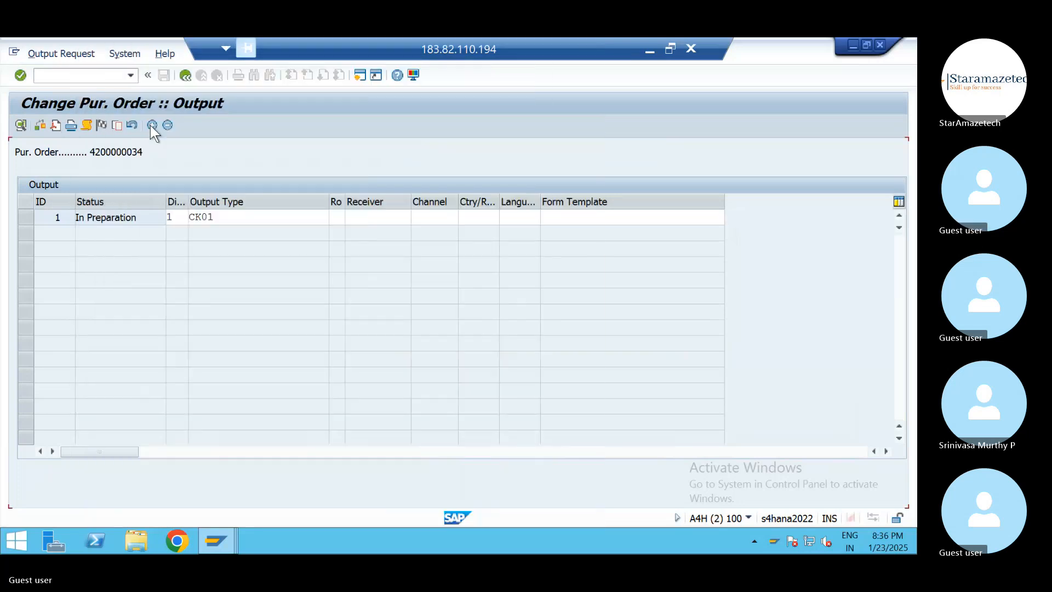
left_click(55, 125)
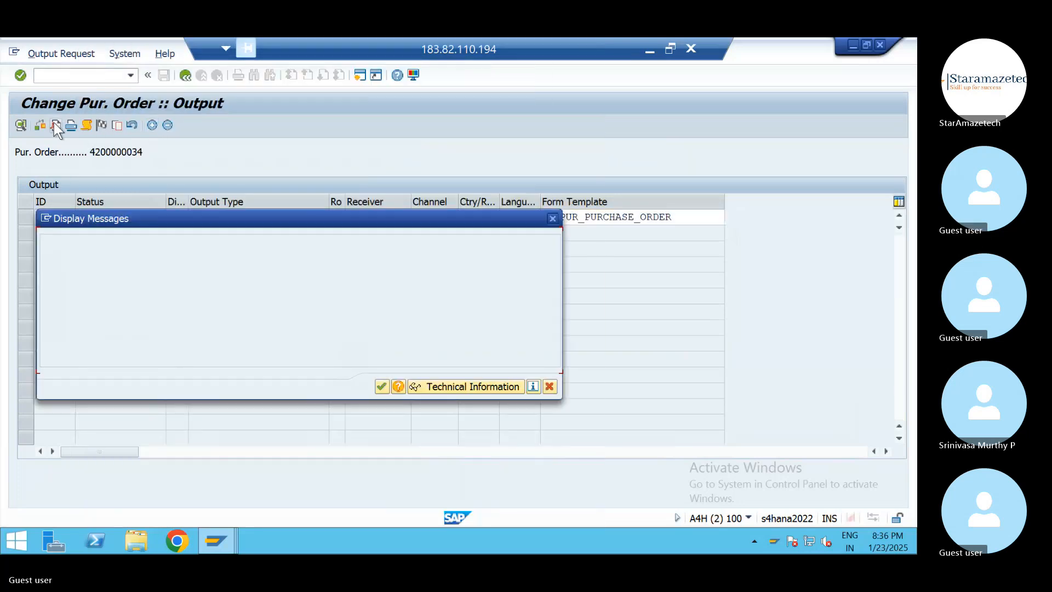
key("Return")
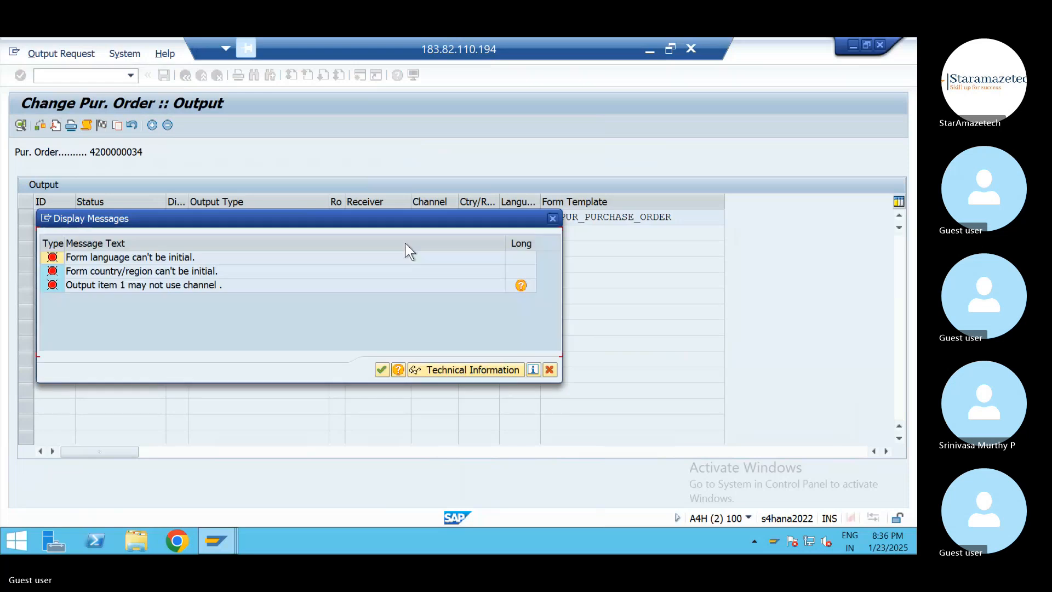
key("Return")
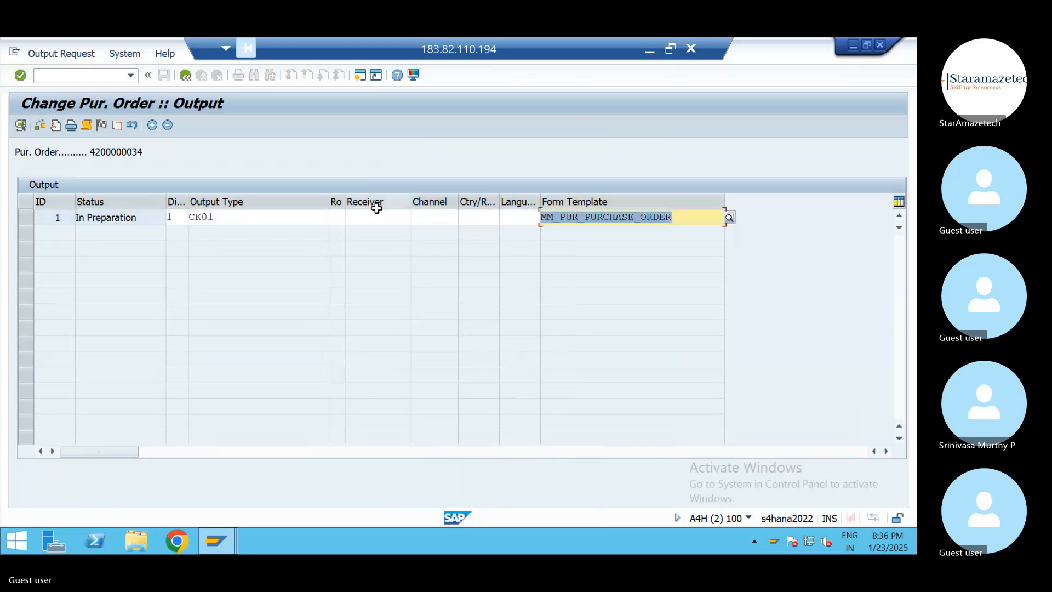
Set the output item's form language to EN and its country/region to US
left_click(521, 219)
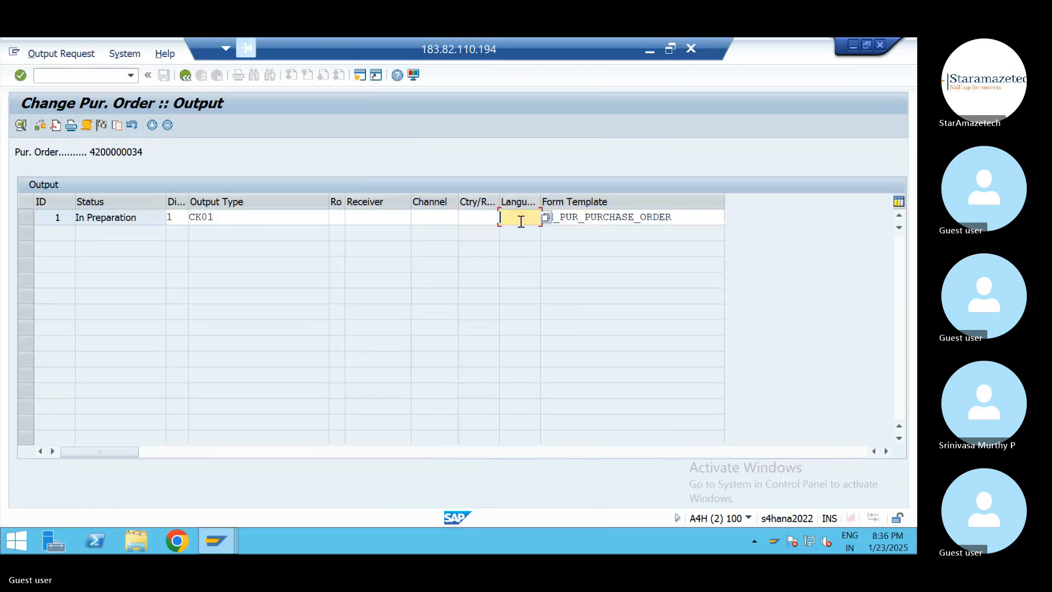
type("EN")
key("Return")
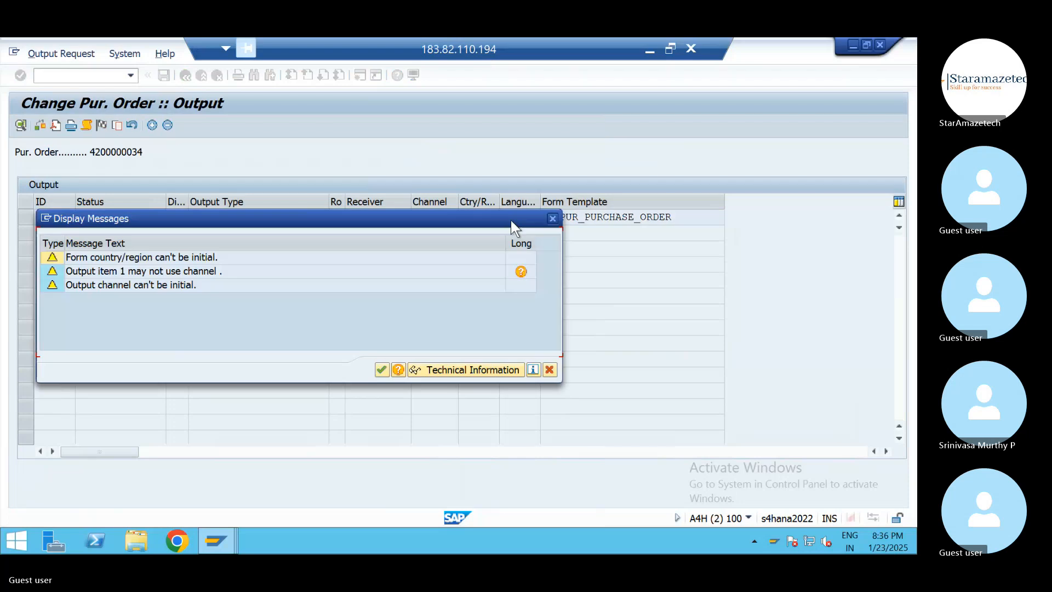
key("Return")
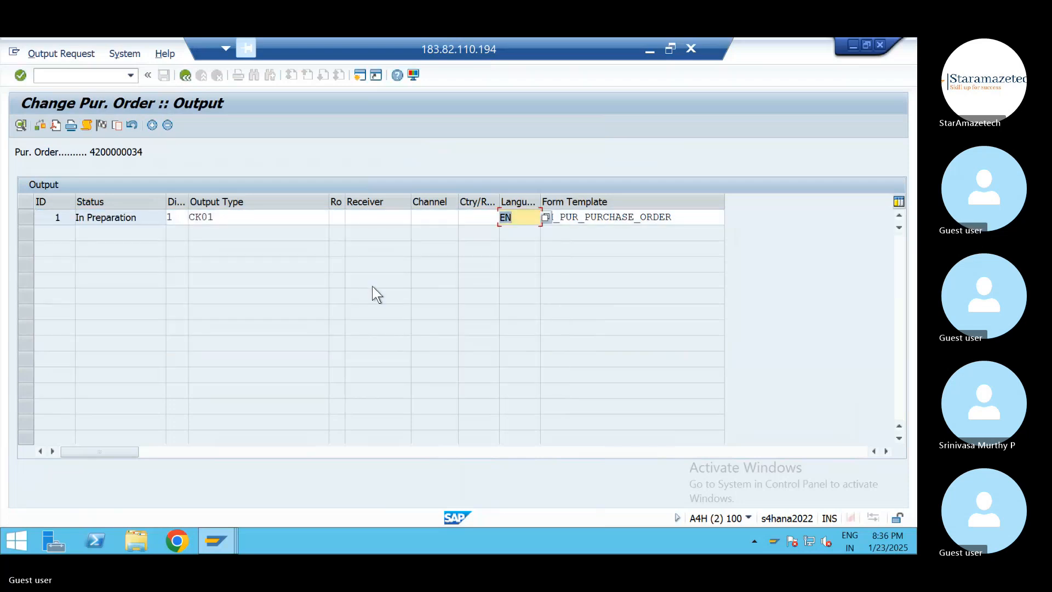
left_click(470, 217)
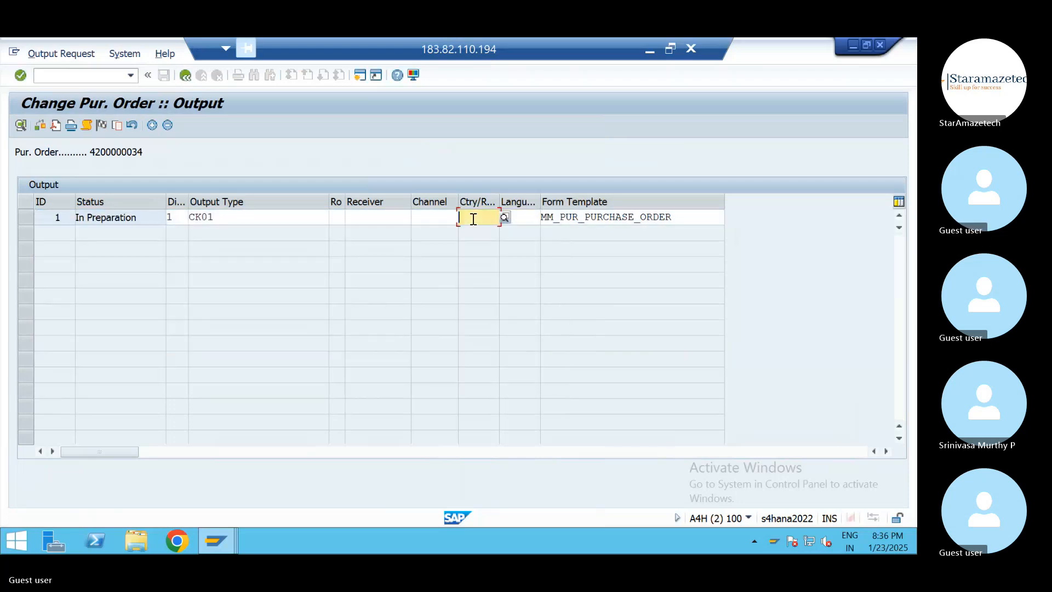
type("US")
key("Return")
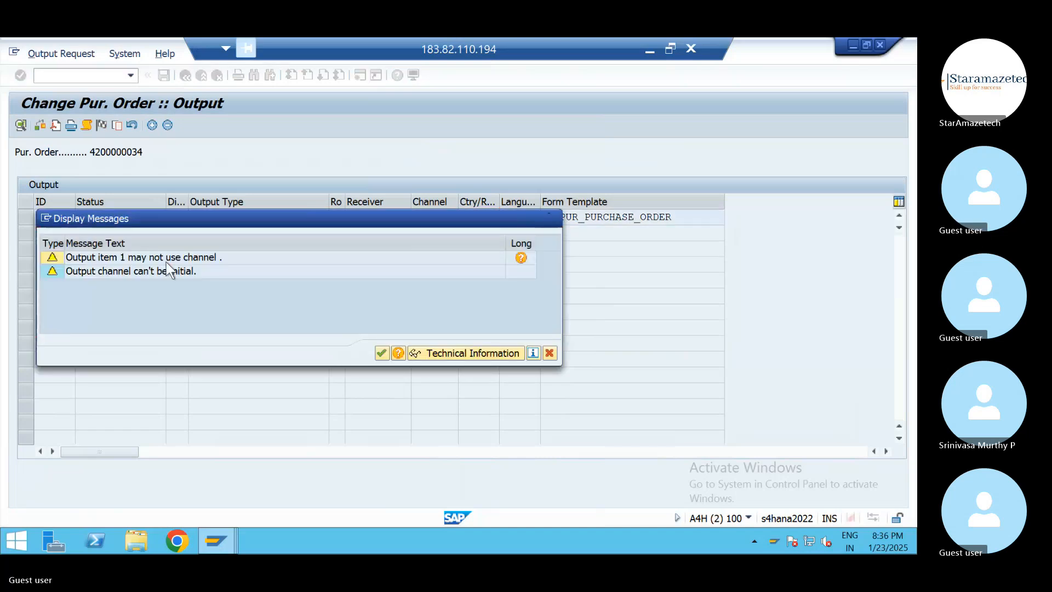
key("Return")
Try to display the output document with the entered country, language and form template, and dismiss the messages
left_click(182, 216)
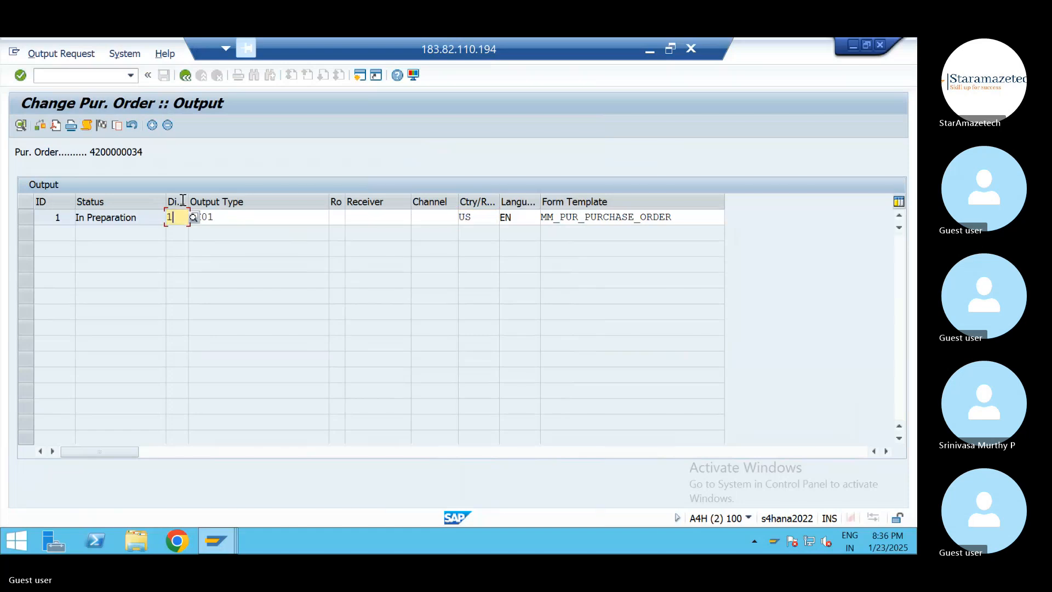
left_click_drag(142, 153, 51, 130)
left_click(52, 129)
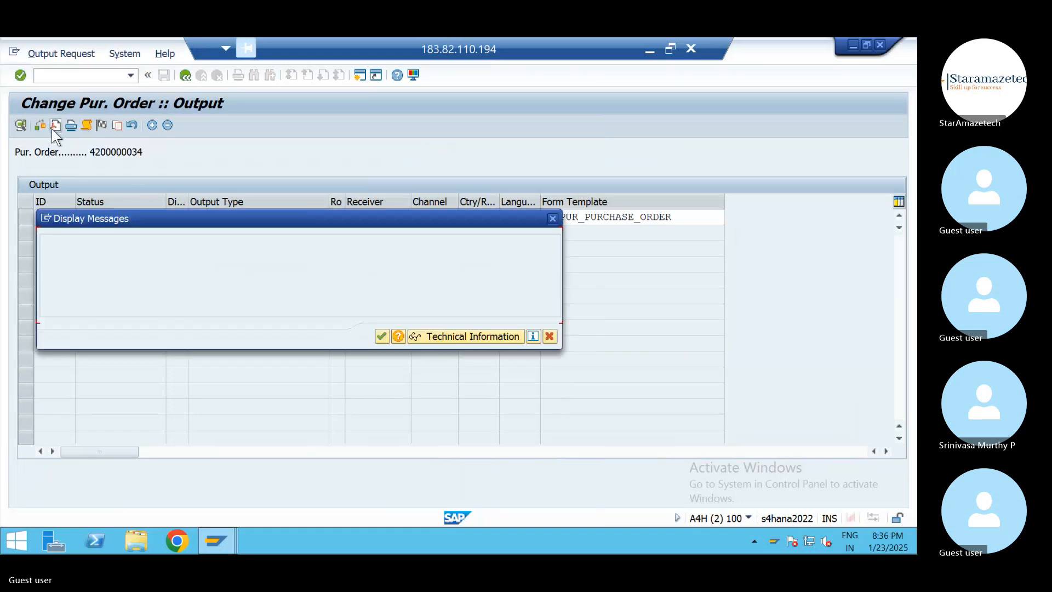
key("Return")
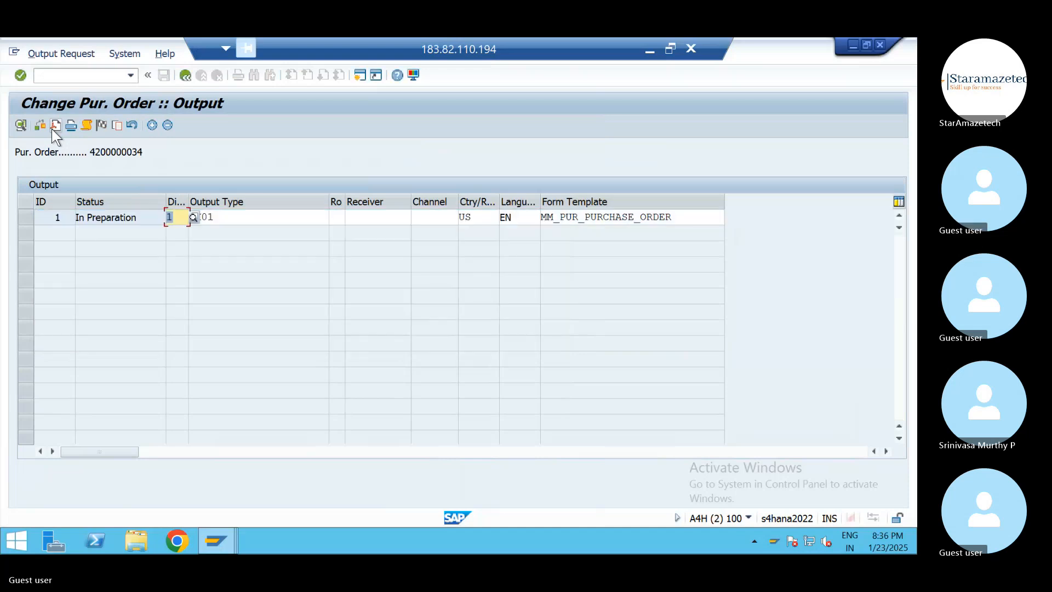
Set the output item's dispatch time to 1 (Immediately) and its channel to PRINT
left_click(194, 218)
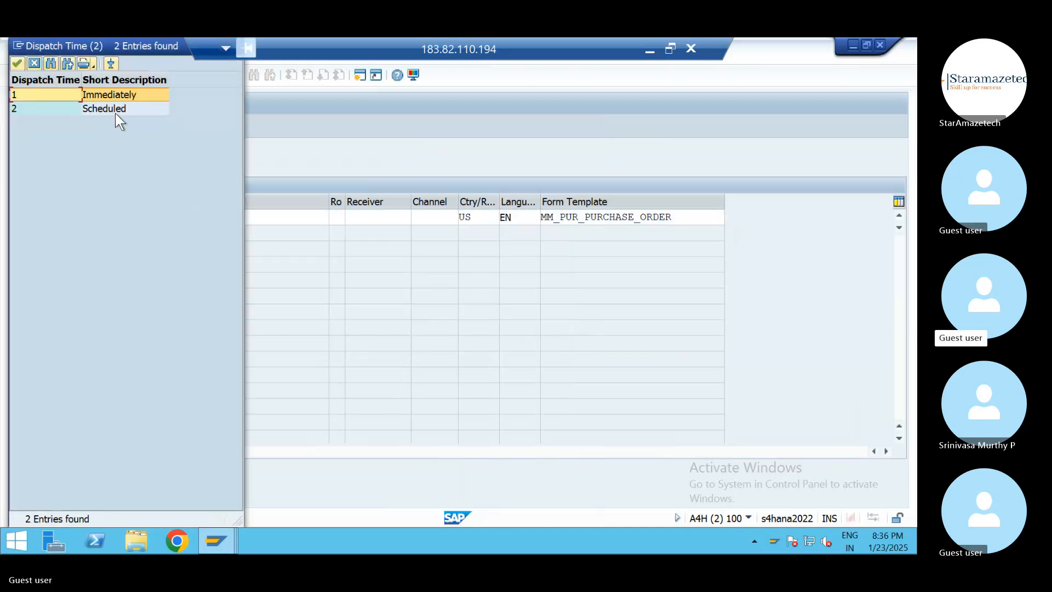
double_click(101, 92)
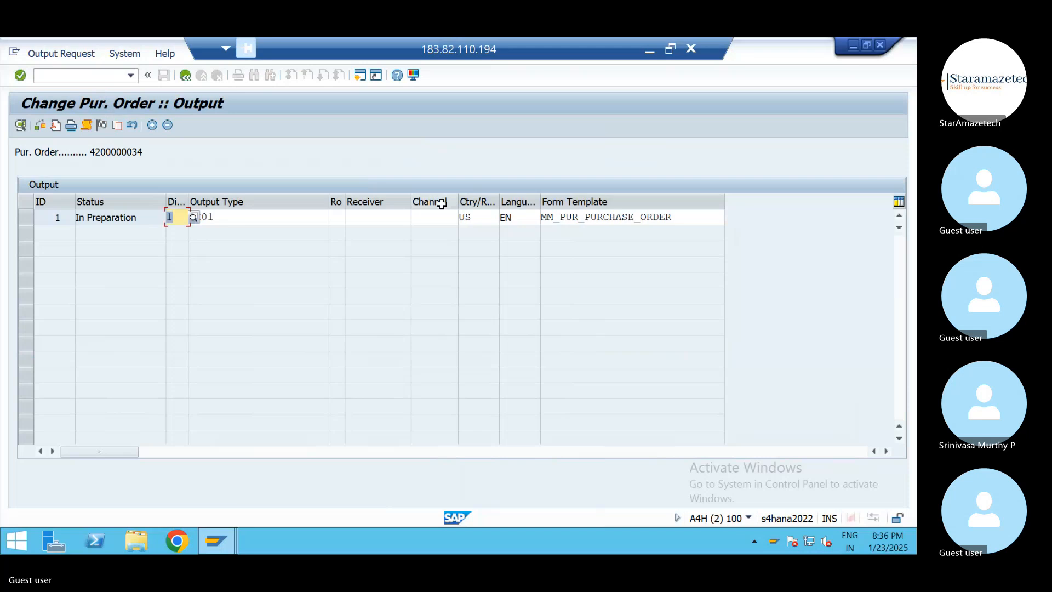
left_click(449, 218)
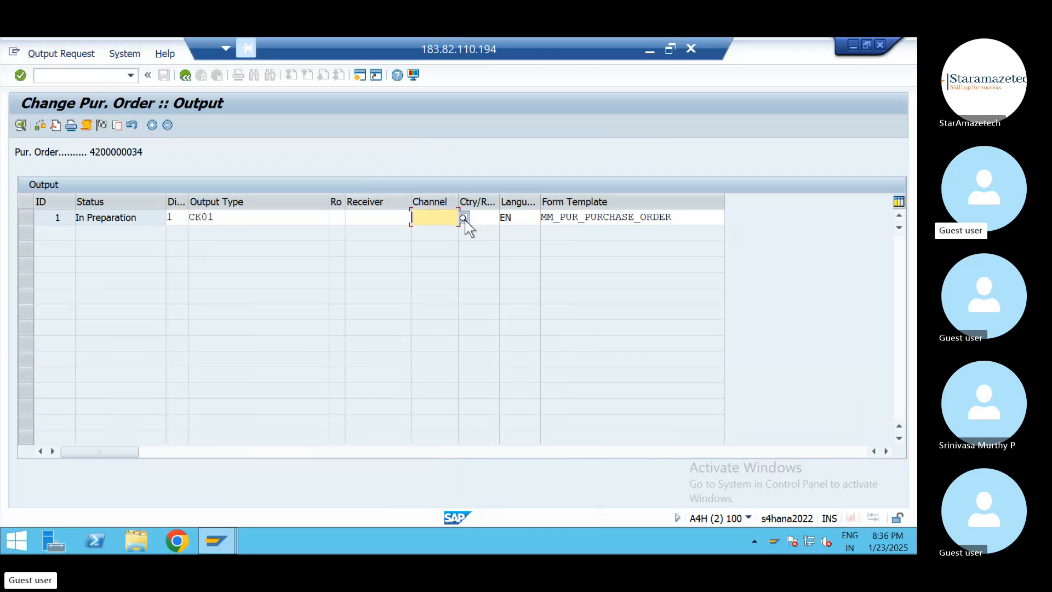
left_click(464, 217)
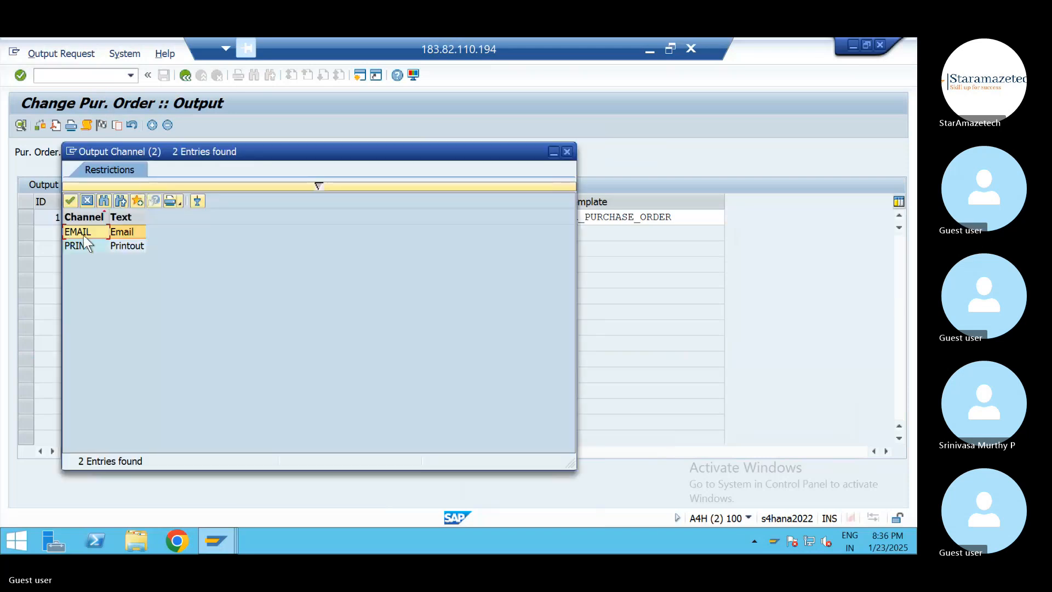
double_click(80, 241)
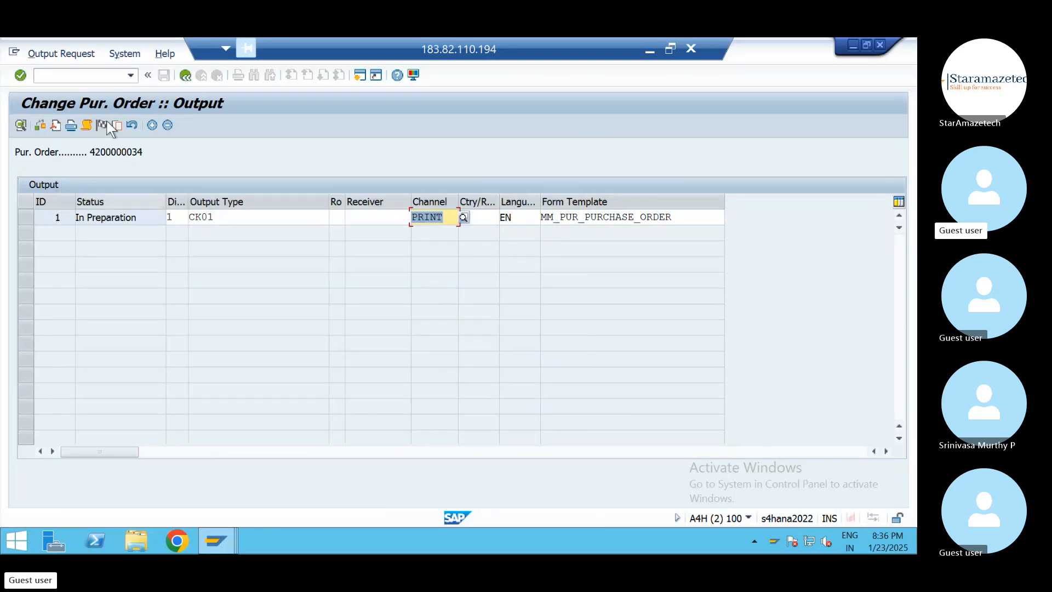
Try to display the output document with the PRINT channel, and dismiss the messages
left_click(55, 126)
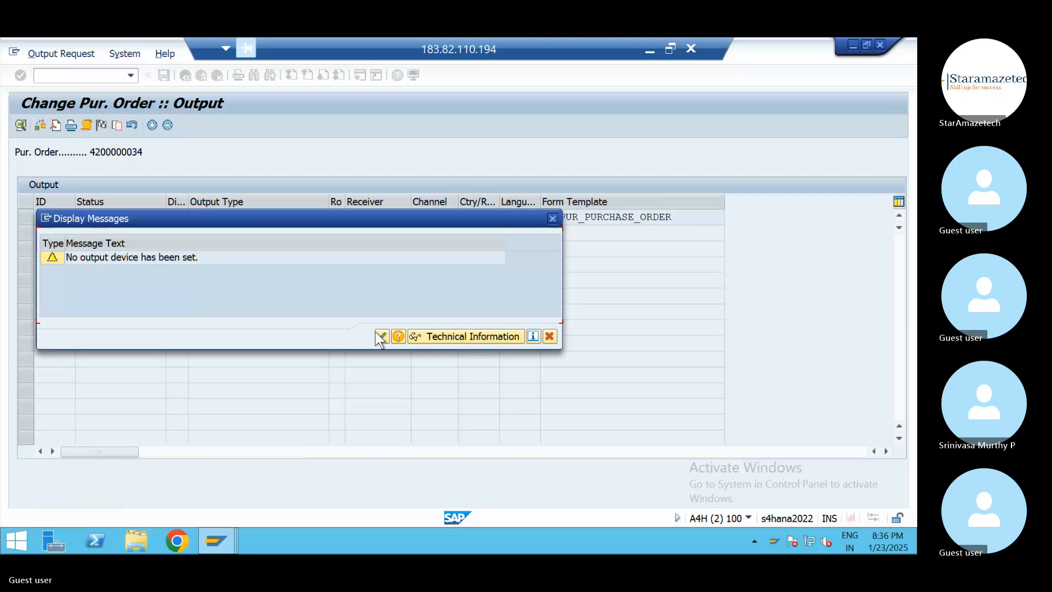
left_click(379, 339)
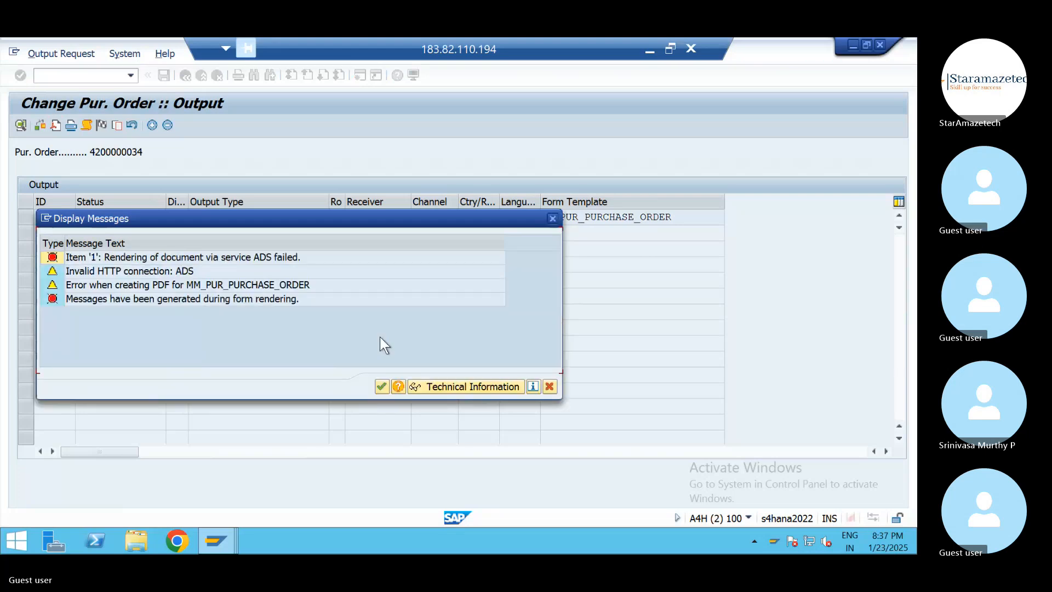
key("Return")
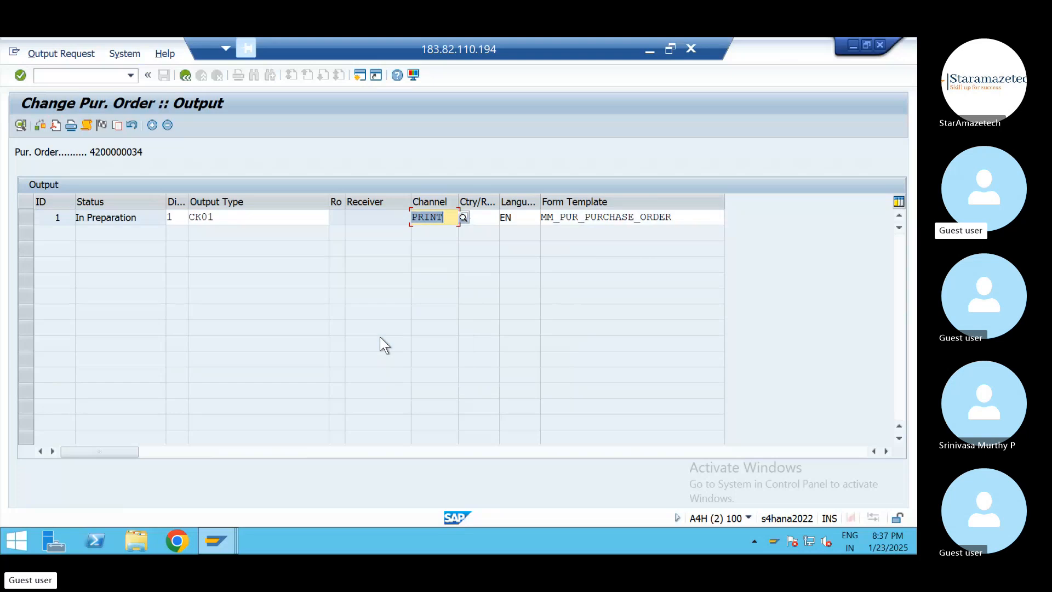
Choose PRINT again from the possible values for the output item's channel and confirm the entry
key("F4")
key("Down")
key("Return")
key("Return")
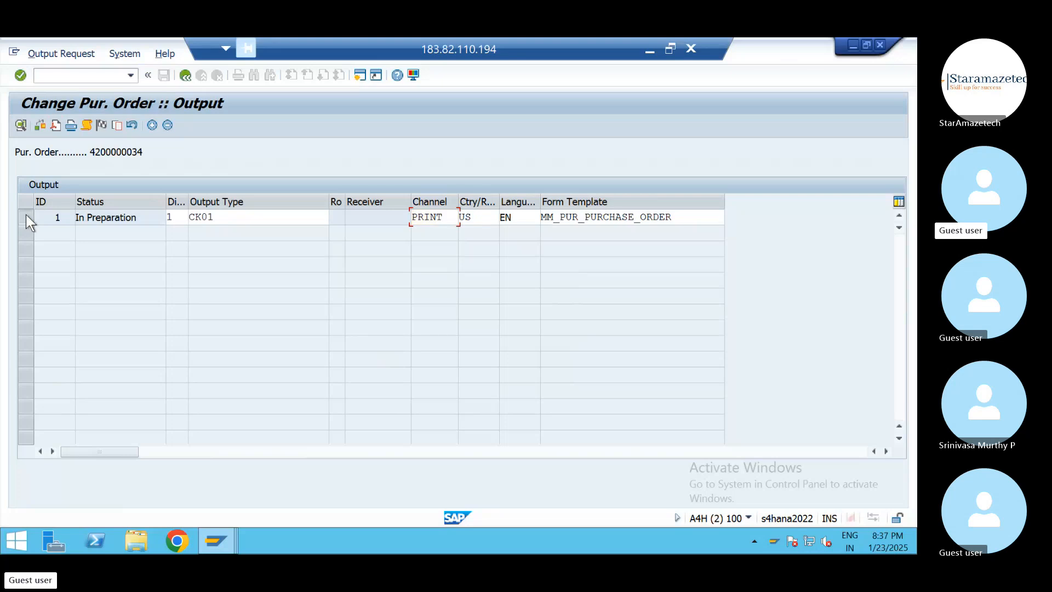
Select the output item, return to the purchase order past the message, and take the remote desktop session out of full screen
left_click(25, 216)
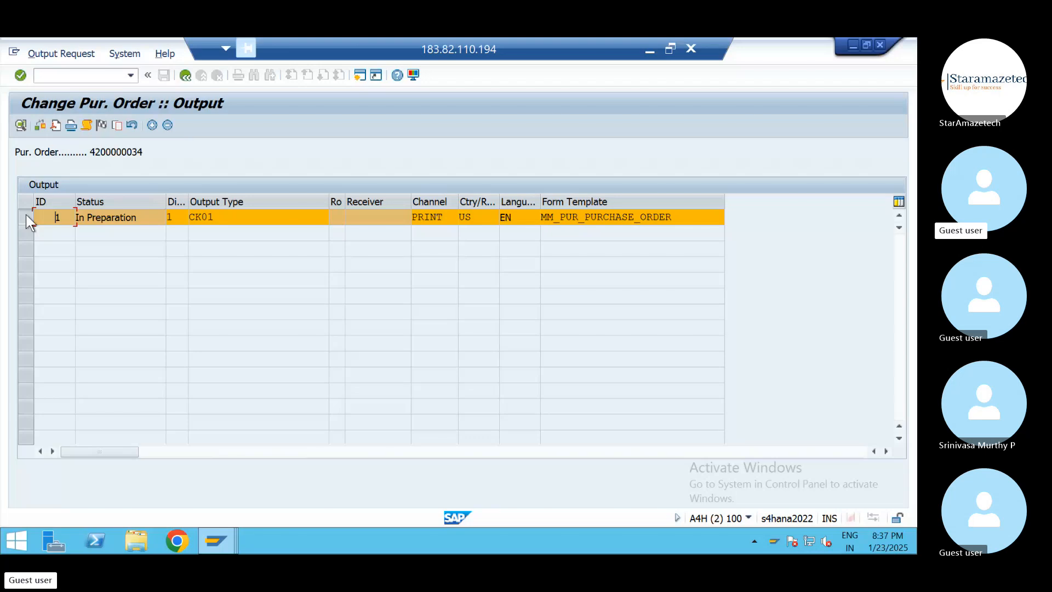
left_click(185, 78)
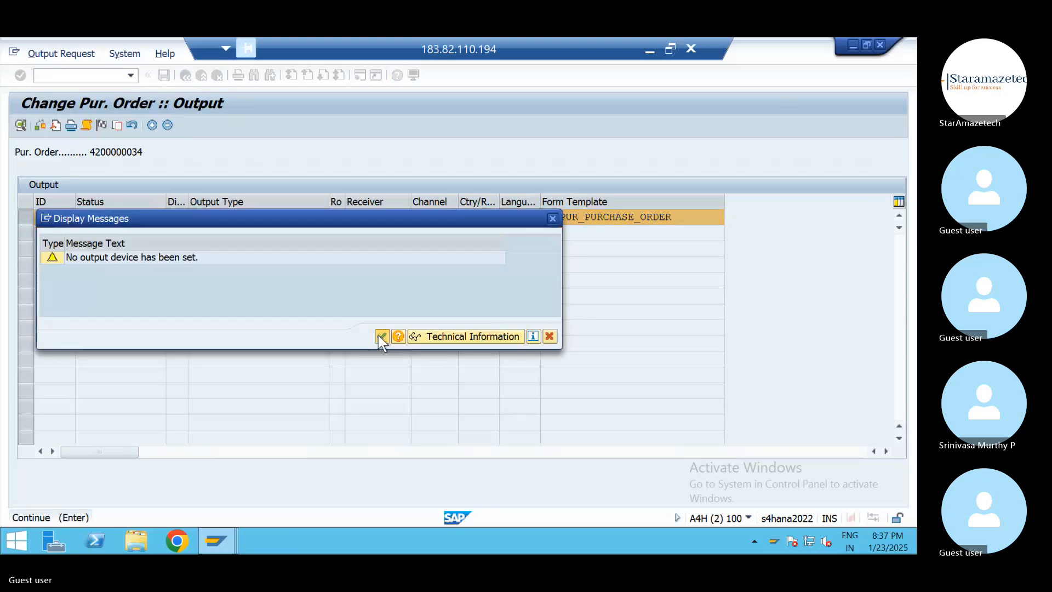
left_click(378, 335)
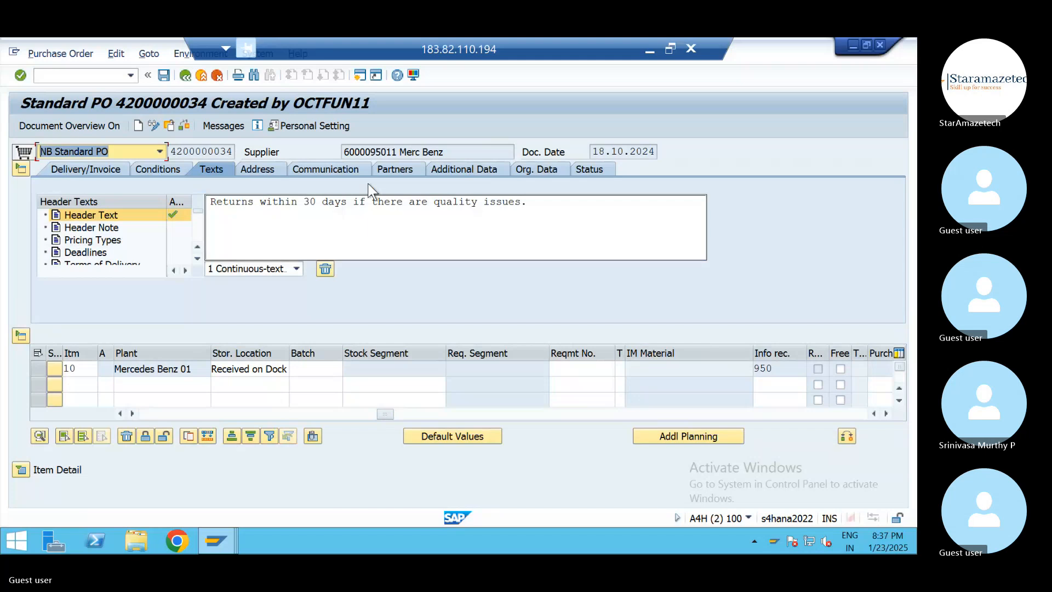
left_click(671, 49)
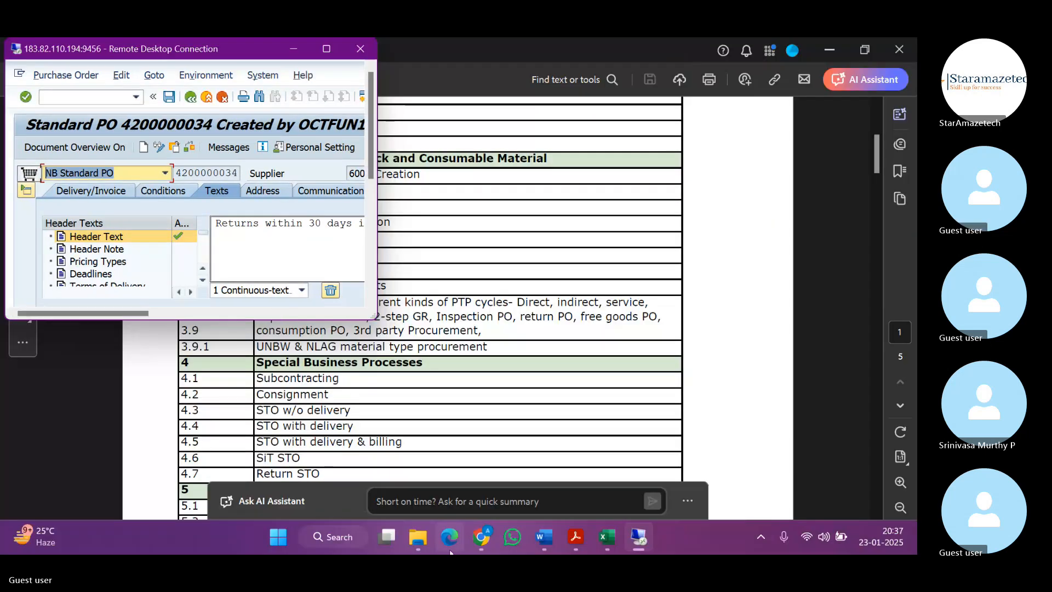